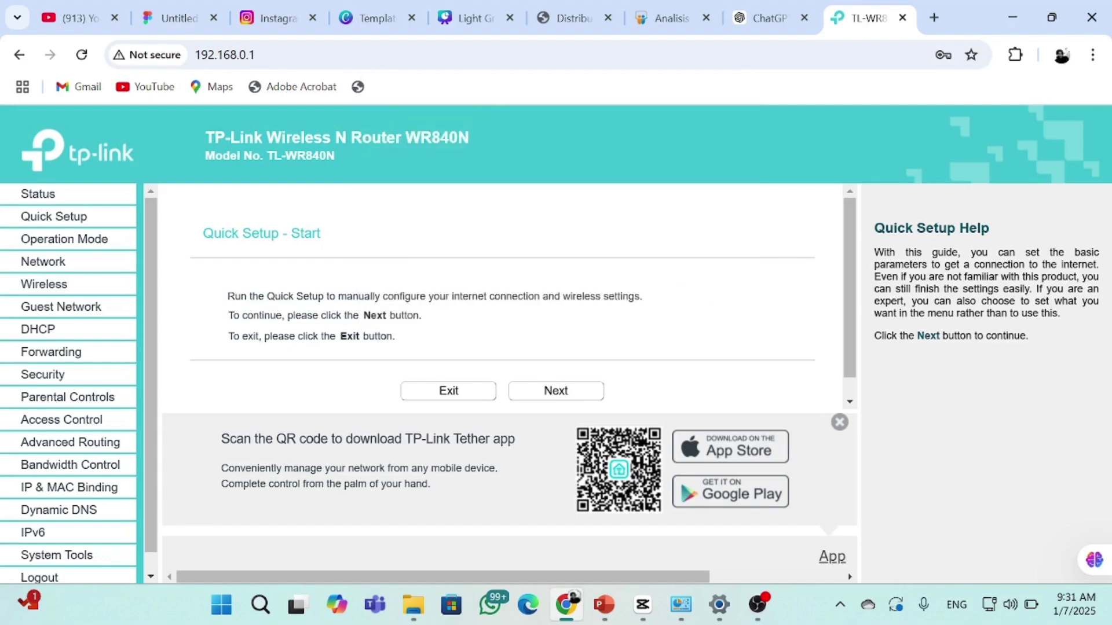
On the router Status page, find and select the WAN Default Gateway 172.17.0.1
click(99, 199)
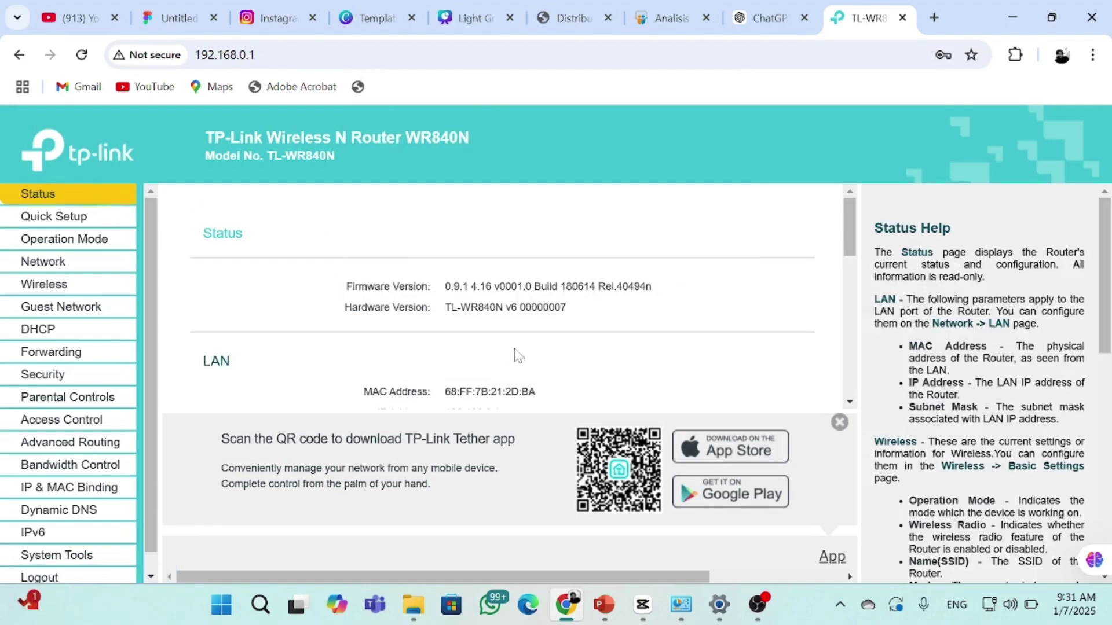
scroll(516, 352, down, 6)
scroll(470, 321, down, 2)
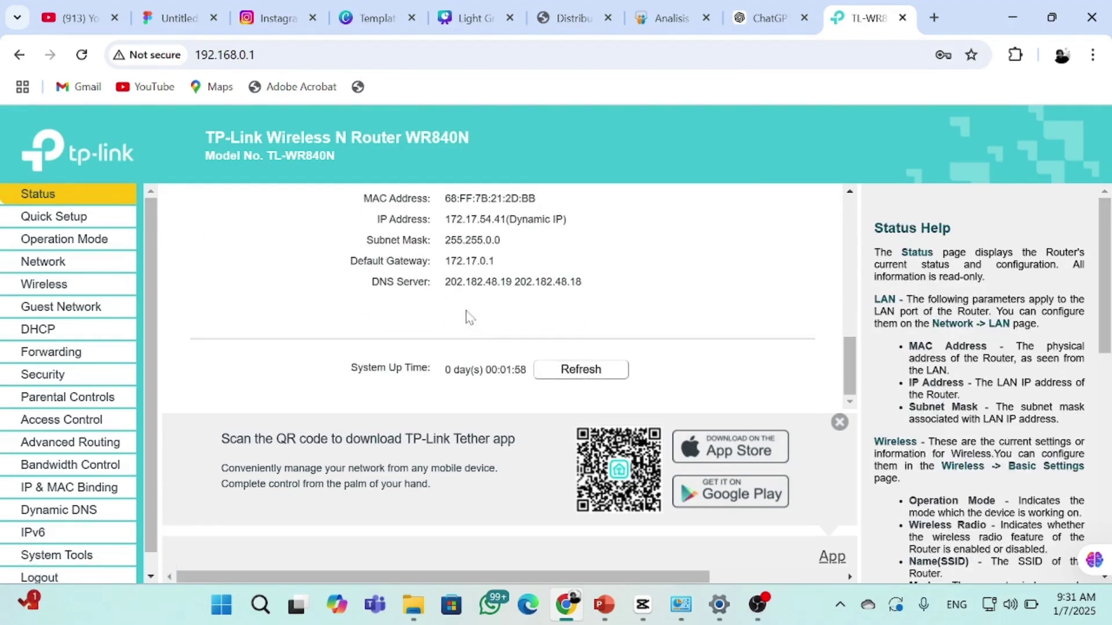
double_click(458, 264)
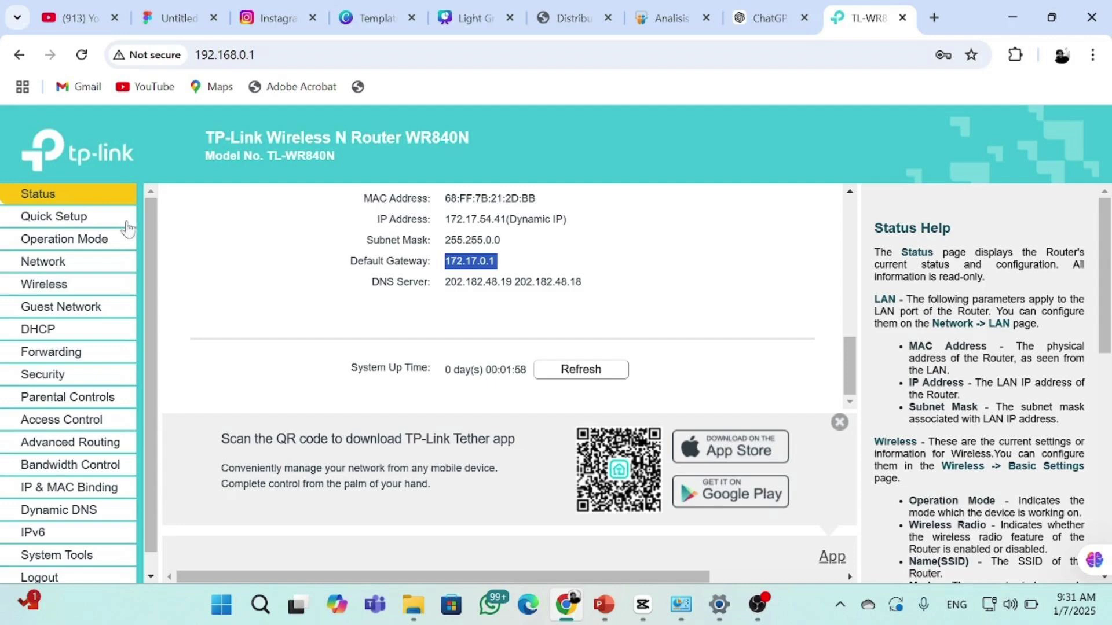
Run Quick Setup in Wireless Router mode with Static IP as the connection type
click(58, 219)
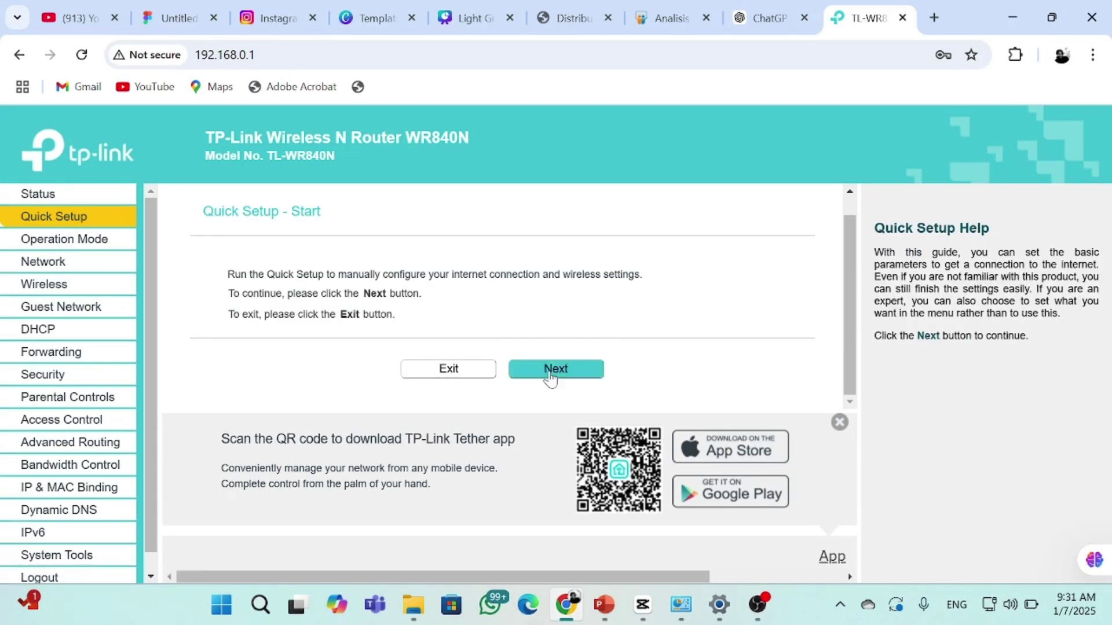
click(550, 371)
scroll(583, 373, down, 1)
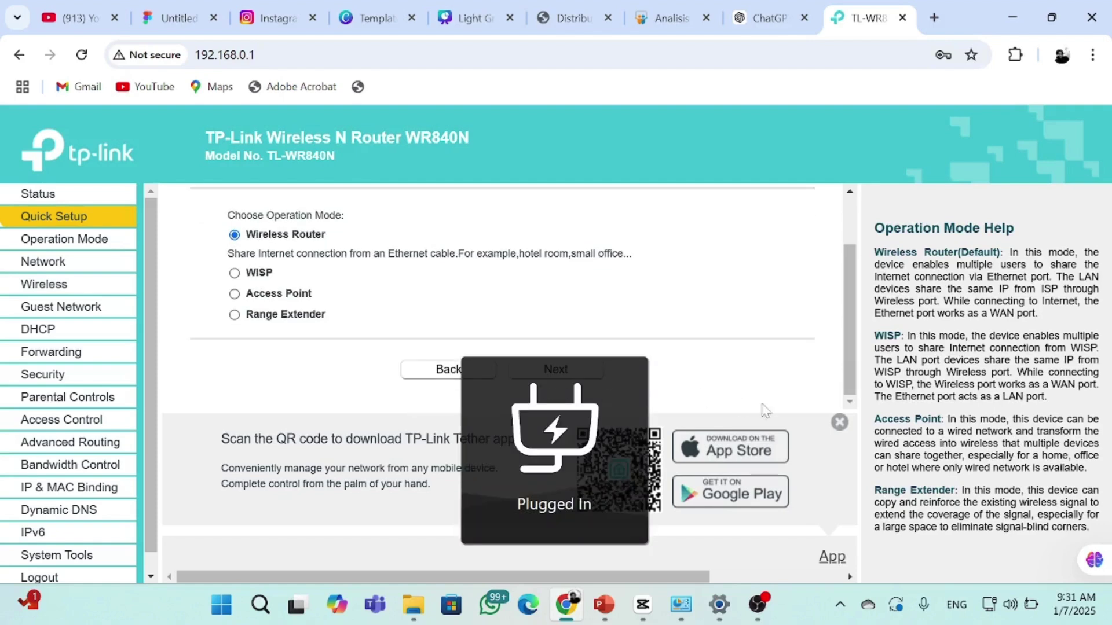
click(564, 371)
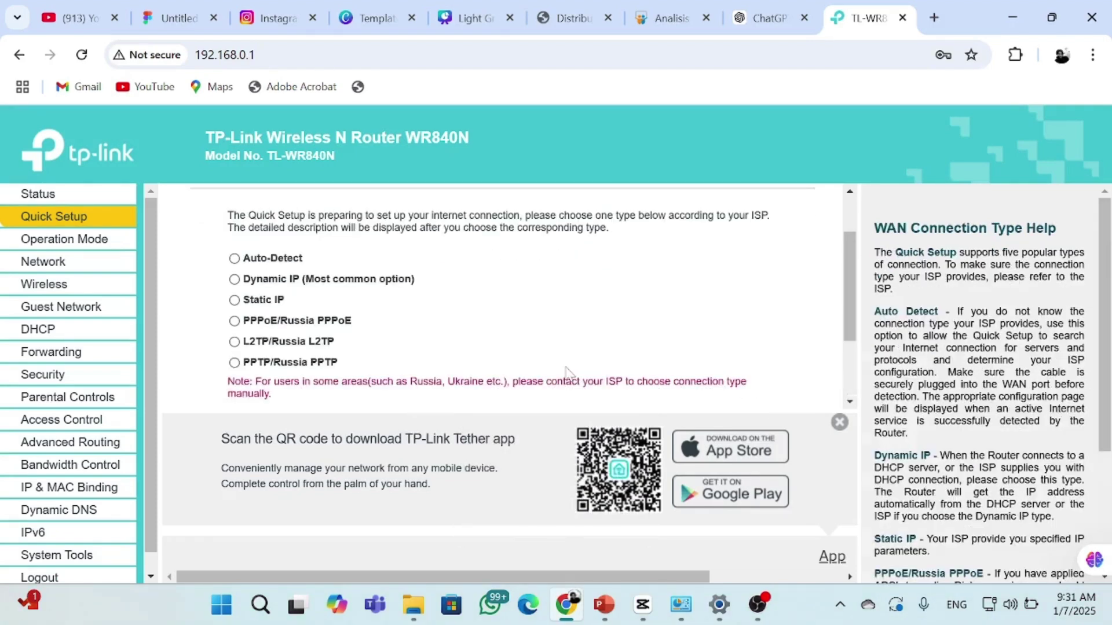
click(233, 300)
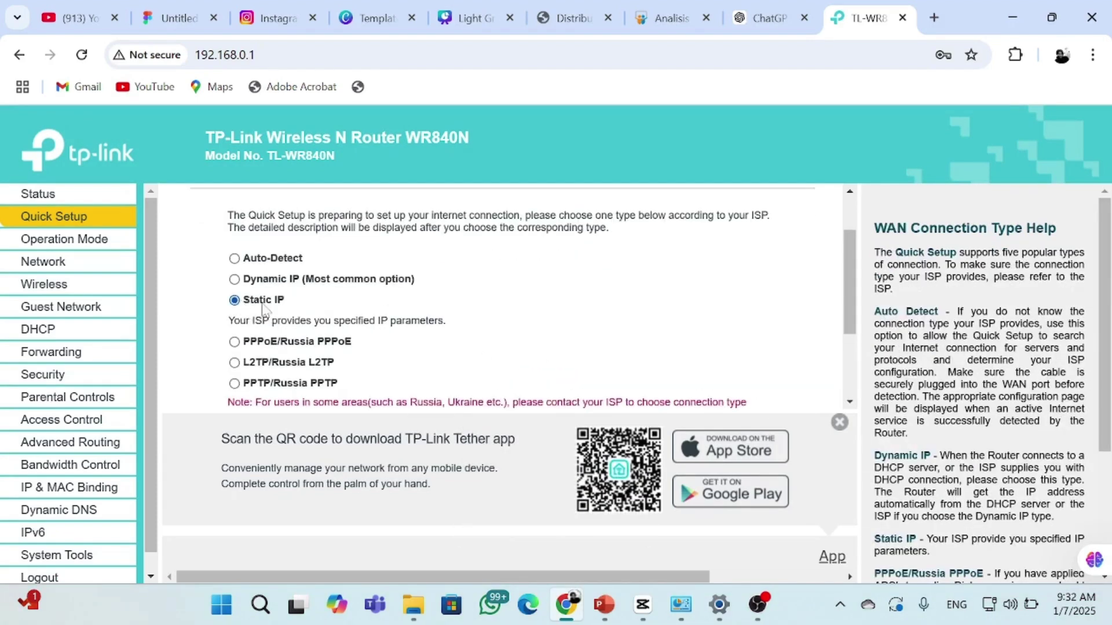
scroll(451, 356, down, 2)
click(528, 372)
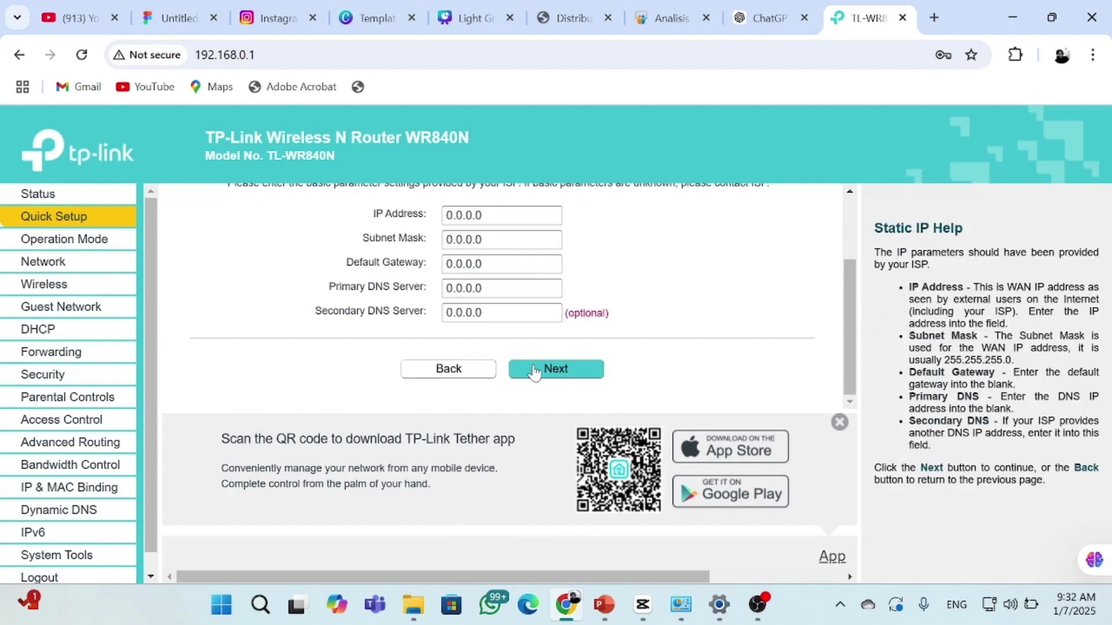
Enter static IP address 172.17.0.10 with subnet mask 255.255.0.0
drag(502, 319, 450, 318)
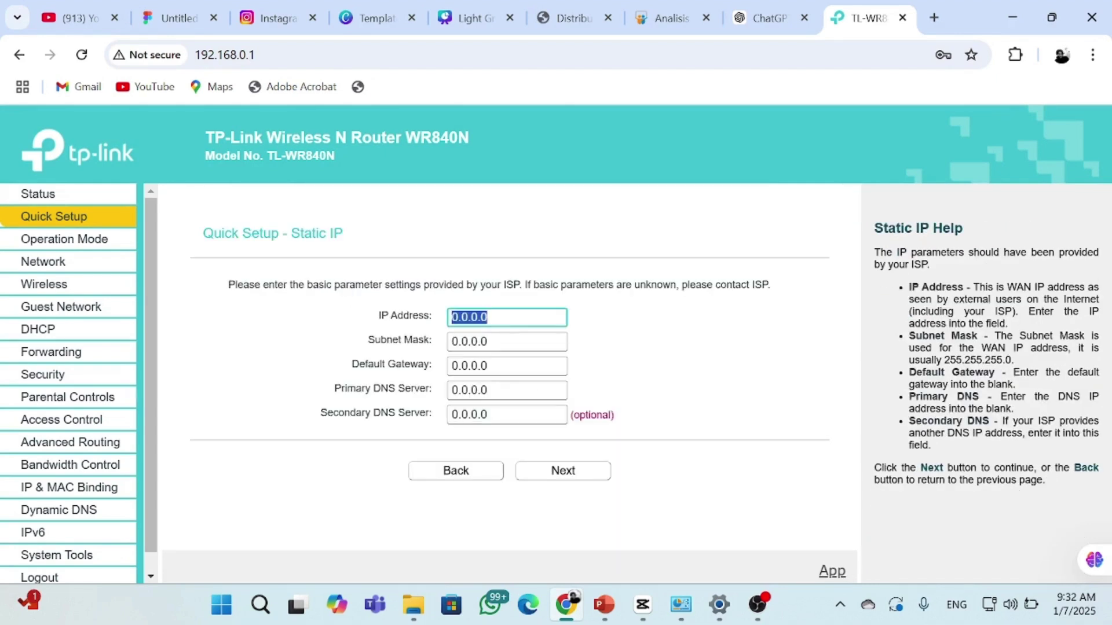
text(172.17.0.1)
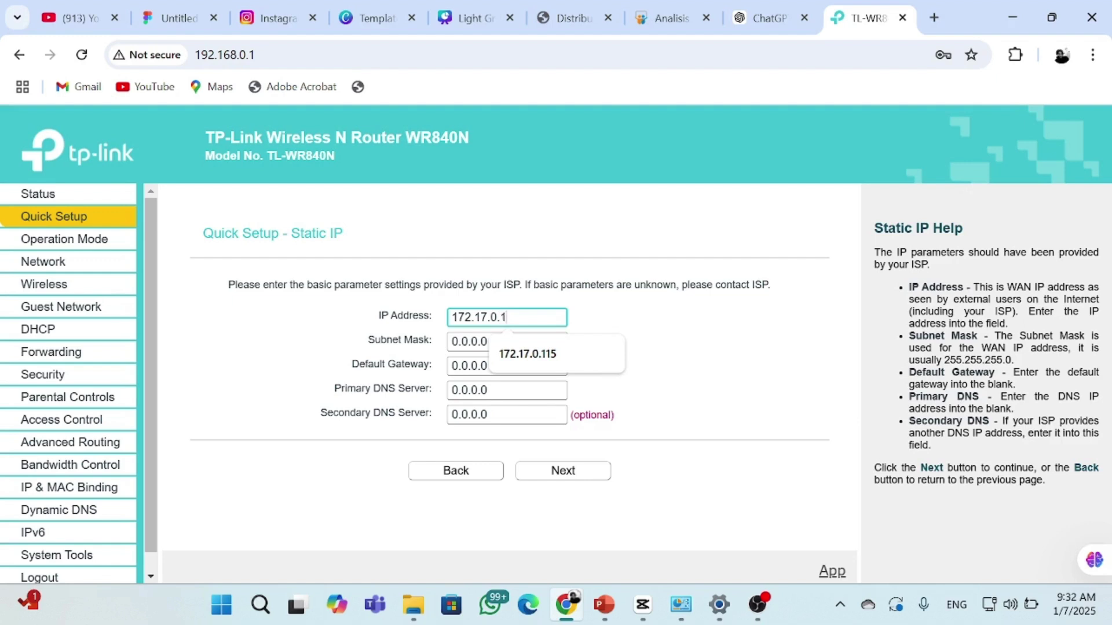
text(0)
key(Tab)
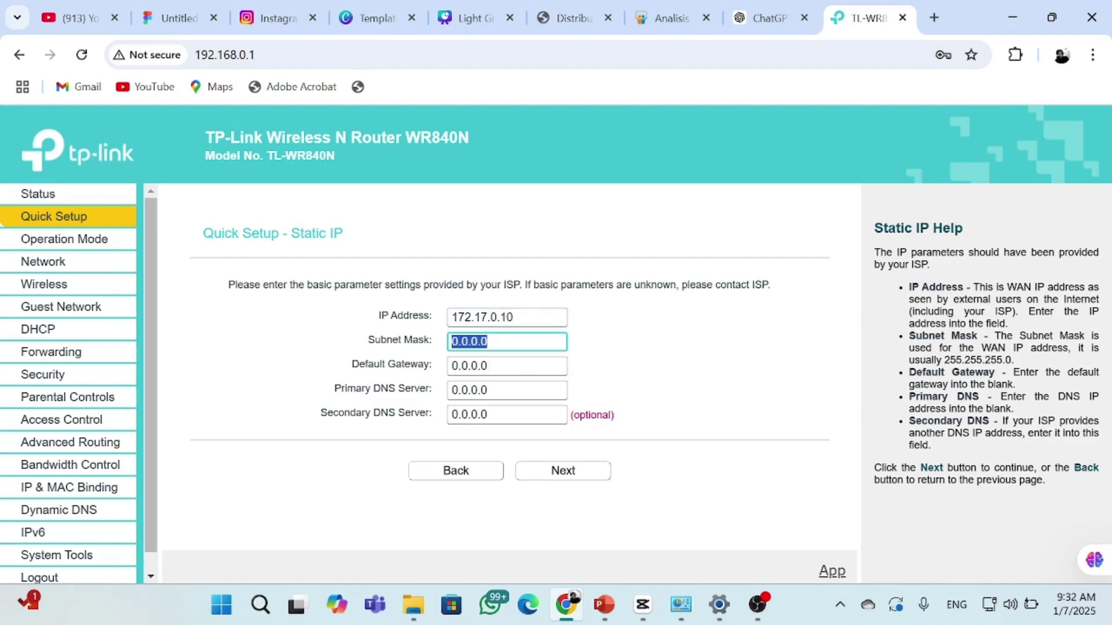
text(5)
key(BackSpace)
text(25)
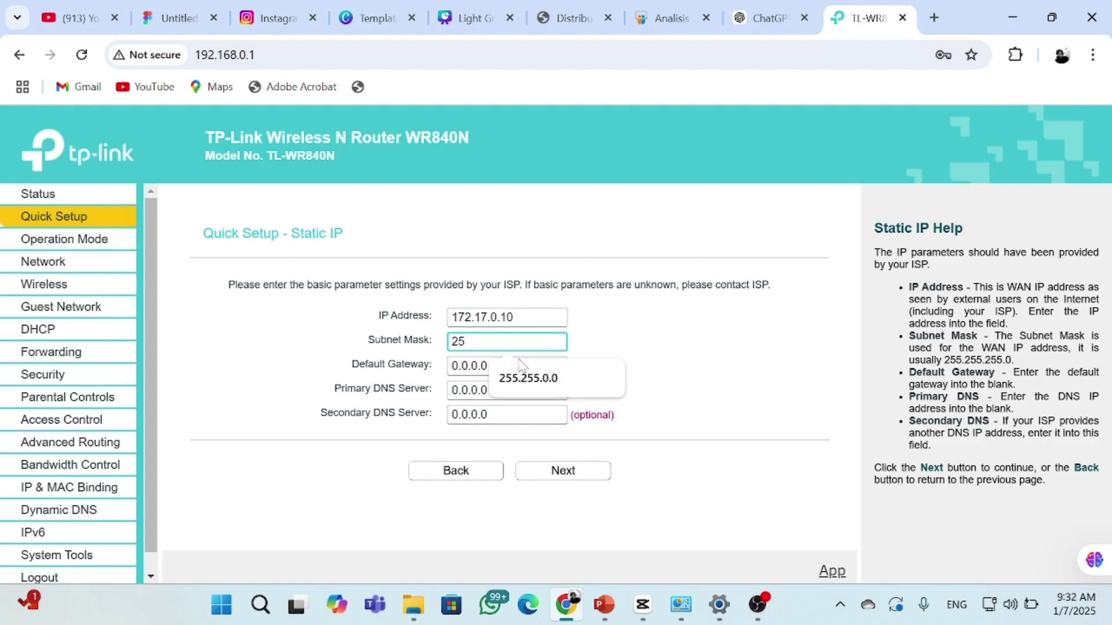
click(519, 361)
Set default gateway 172.17.0.1 and primary DNS 8.8.8.8, then begin the secondary DNS
key(Tab)
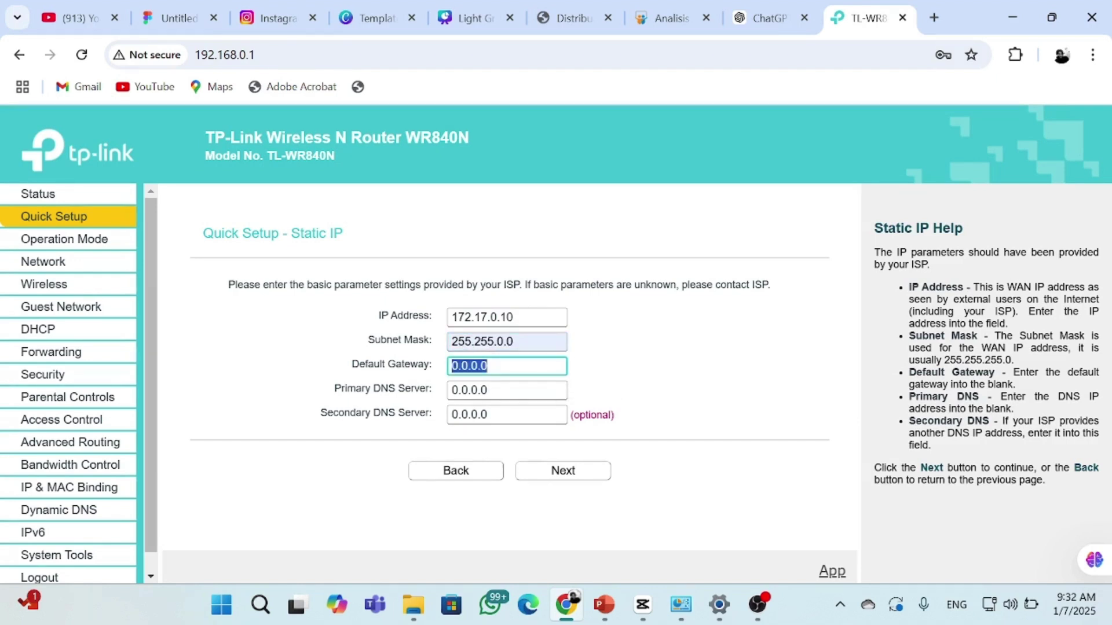
text(172.17.0.1)
key(Tab)
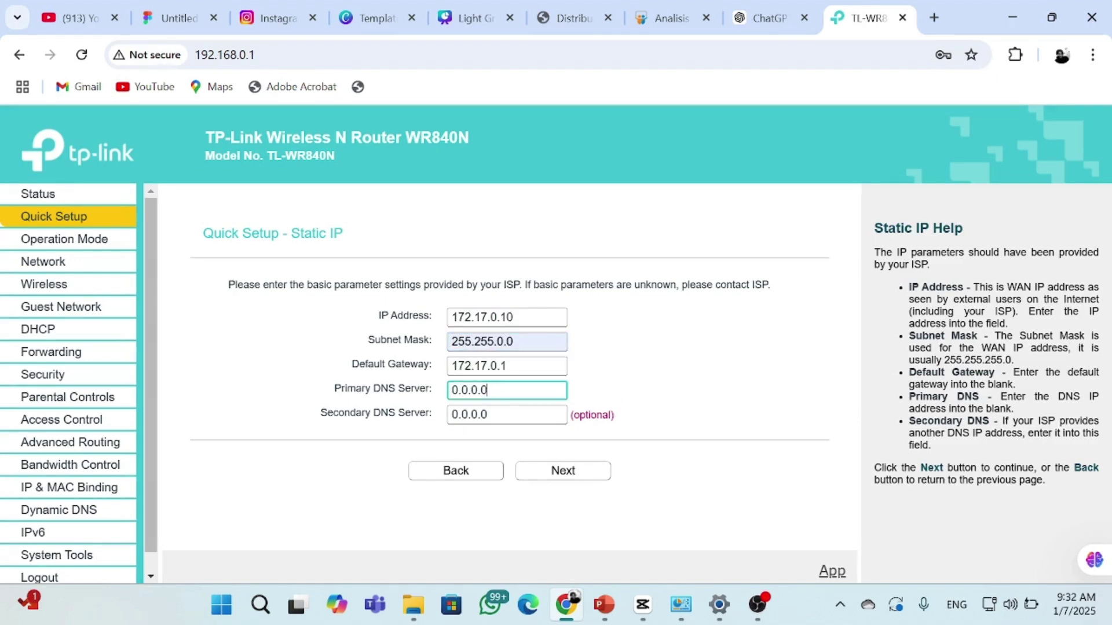
text(8.8.8.8)
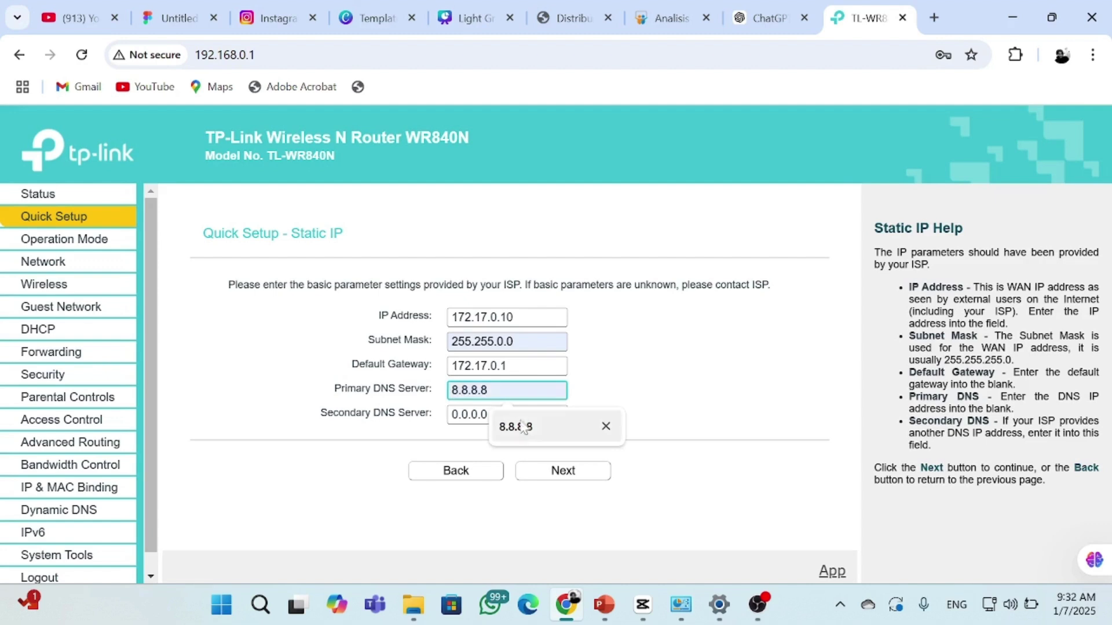
click(524, 428)
key(Tab)
text(8)
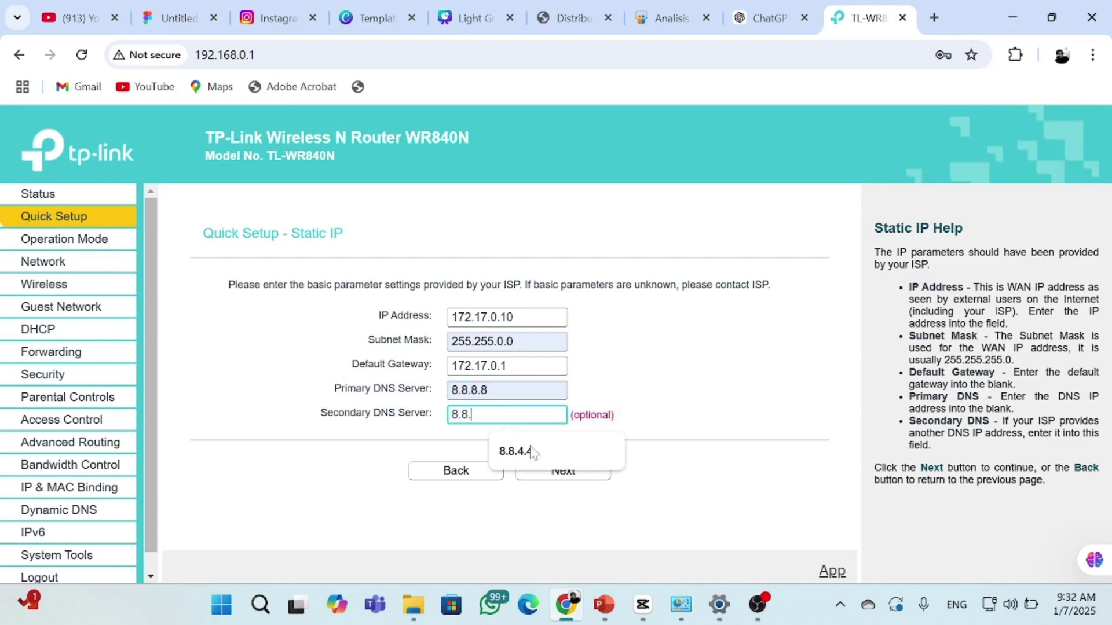
Set secondary DNS 8.8.4.4 and rename the wireless network to 'Kelompok'
click(555, 451)
click(555, 471)
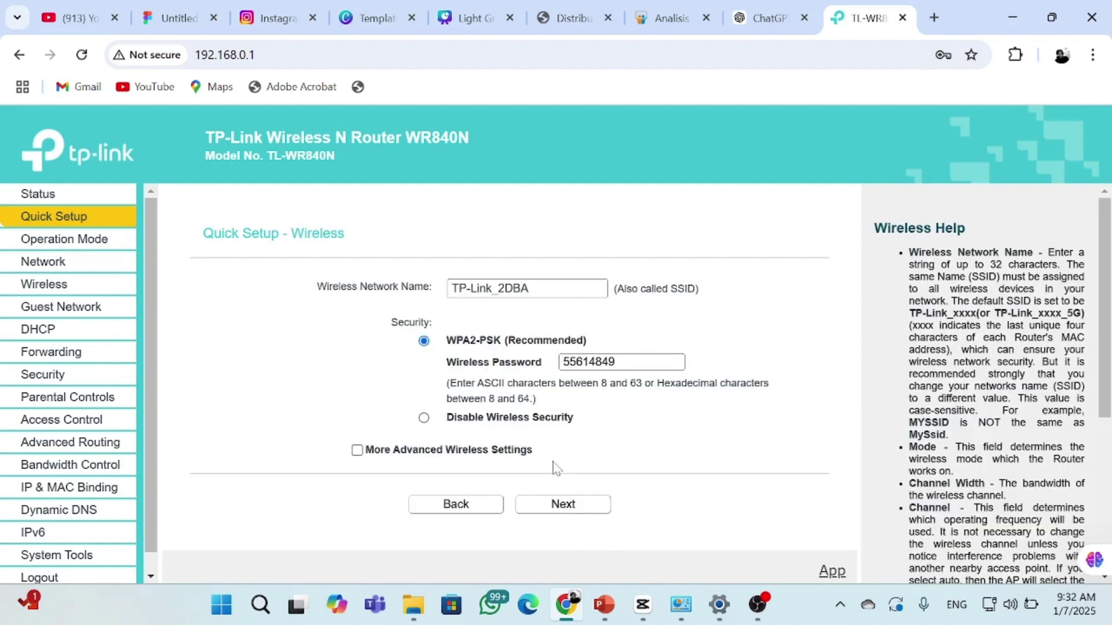
drag(524, 289, 403, 293)
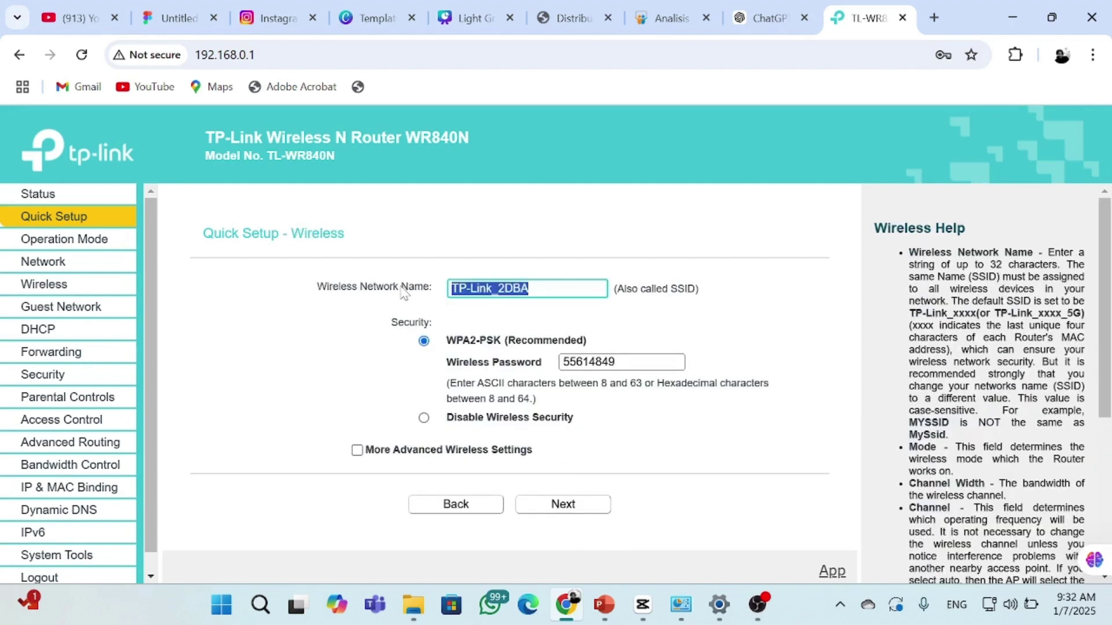
text(Kelompo)
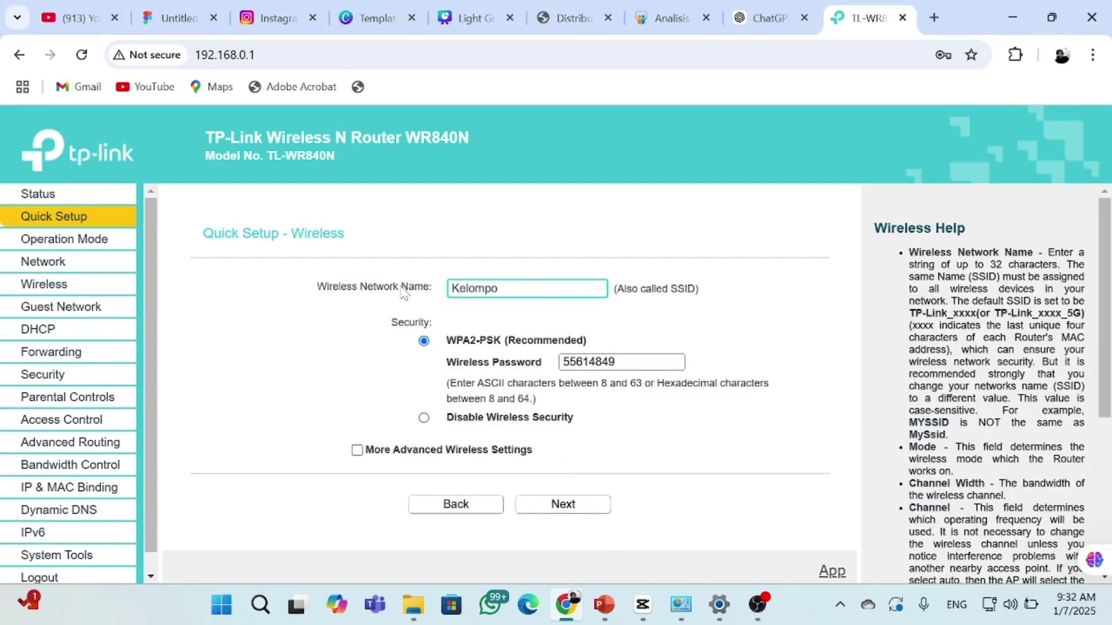
text(k Imanisva)
click(542, 505)
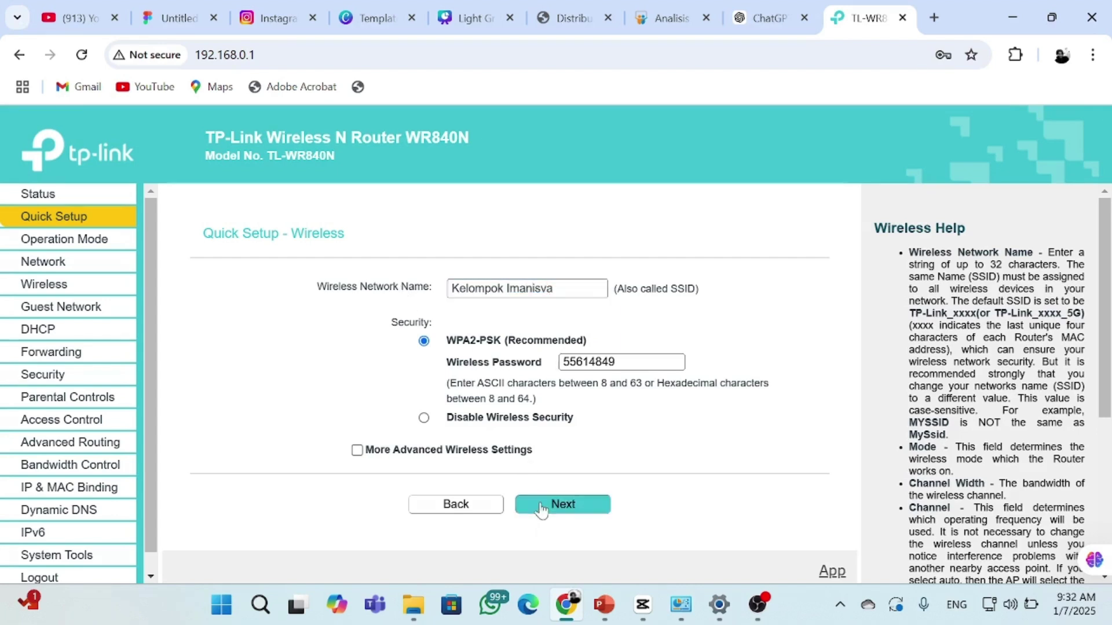
Replace the wireless password with a new one and save the Quick Setup settings
double_click(588, 362)
text(9)
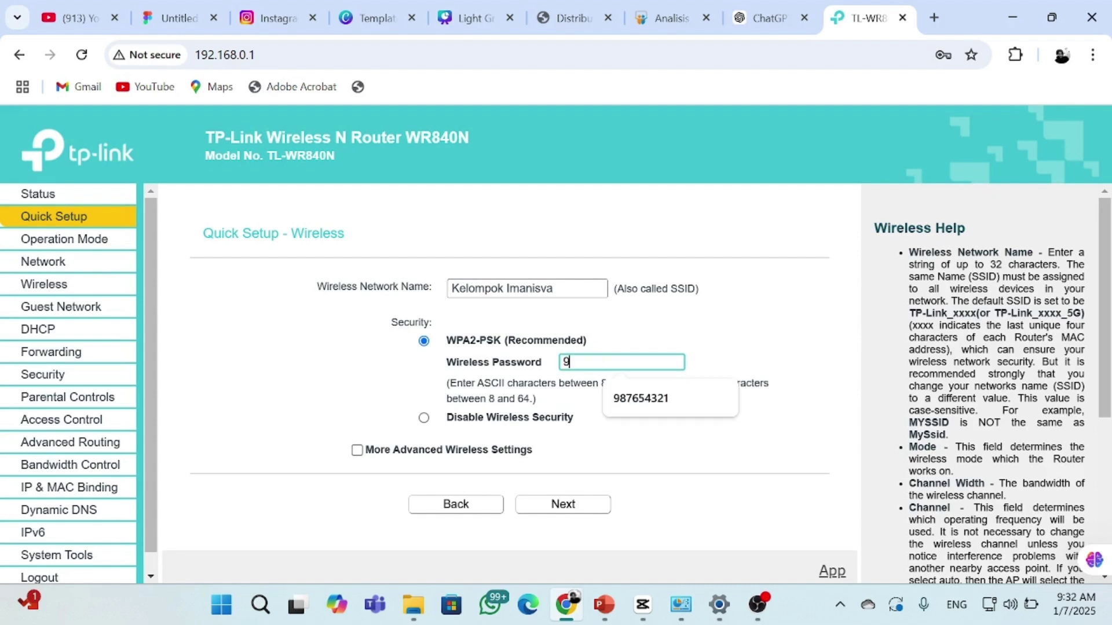
text(87654321)
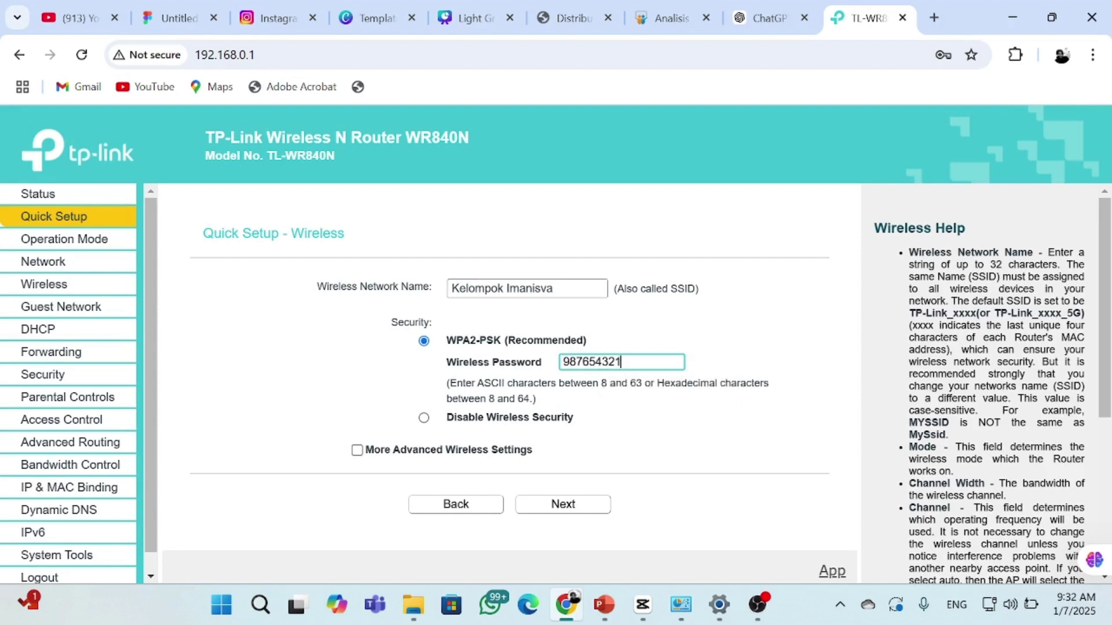
click(561, 504)
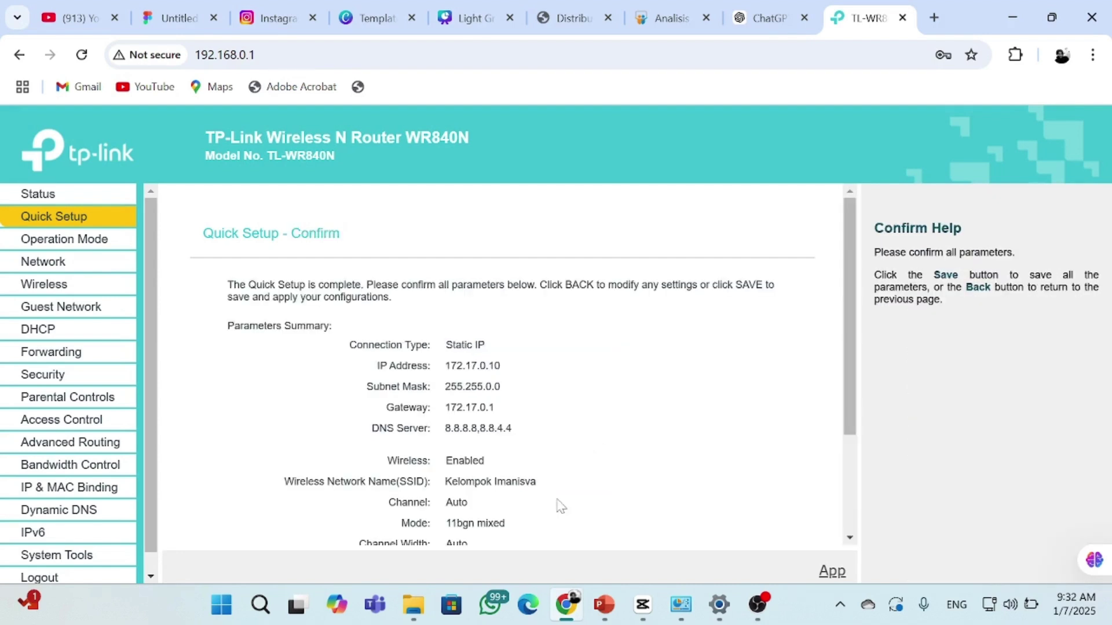
scroll(540, 404, down, 3)
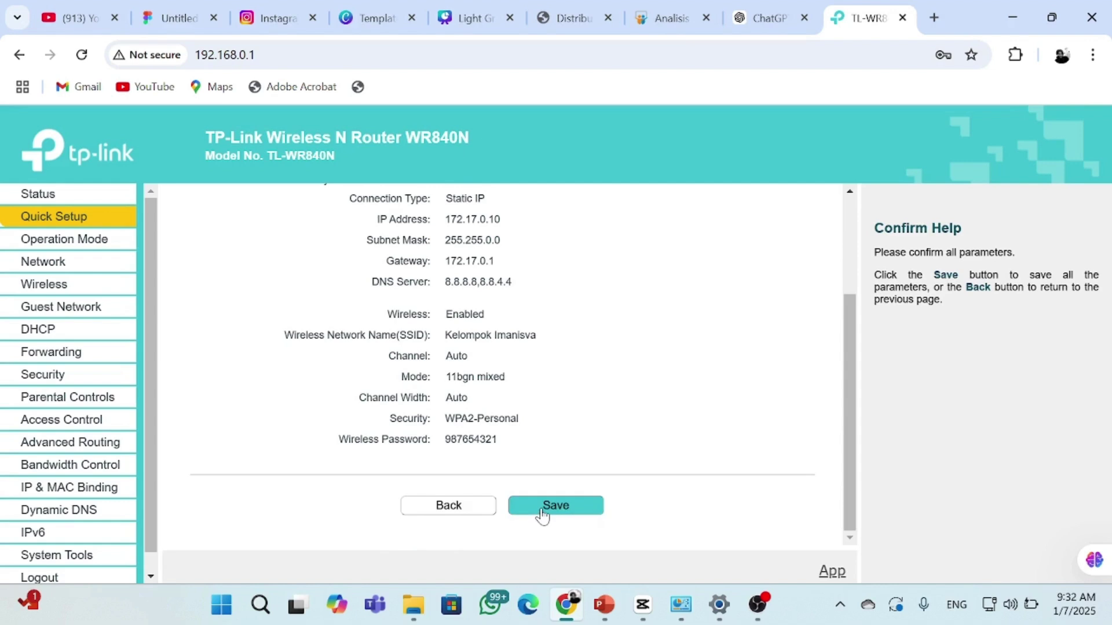
click(542, 515)
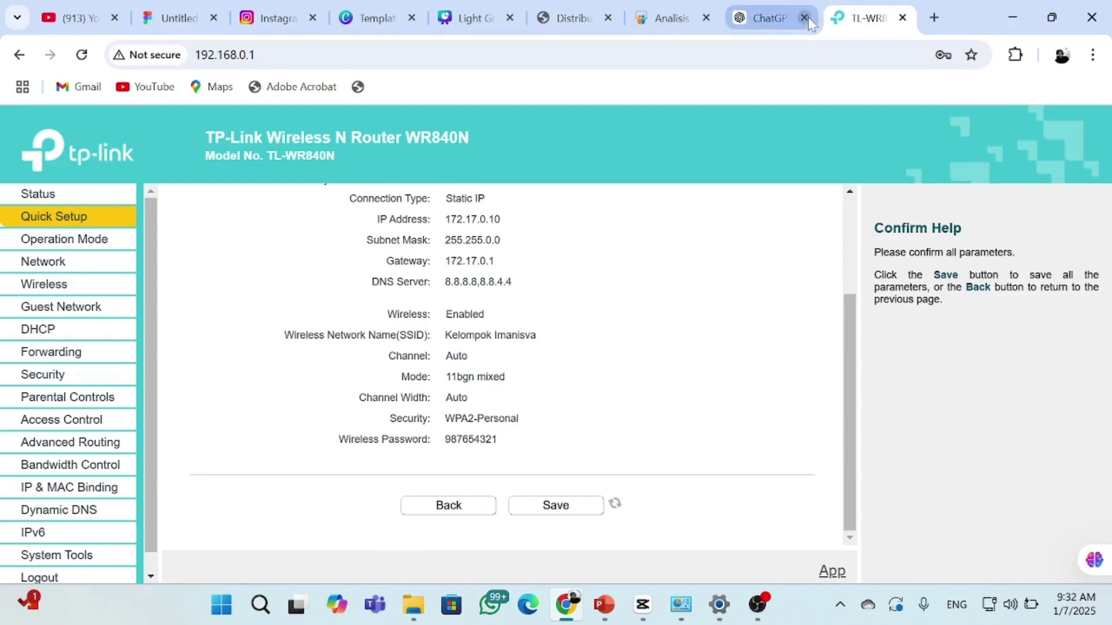
Load YouTube in a new Chrome tab, then search Windows for 'control'
click(934, 18)
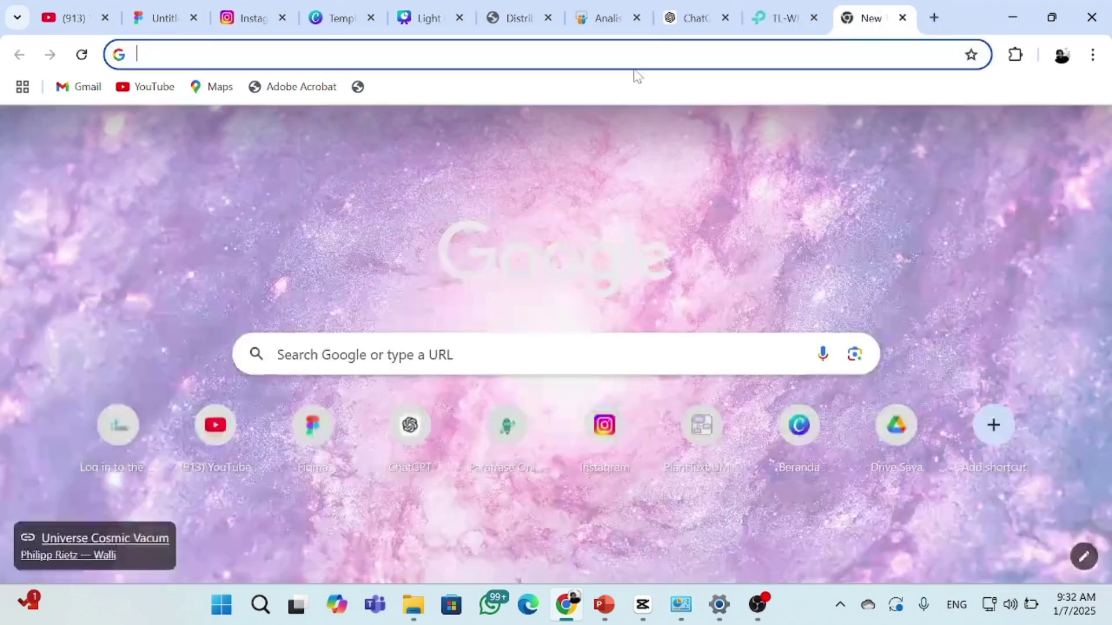
click(174, 92)
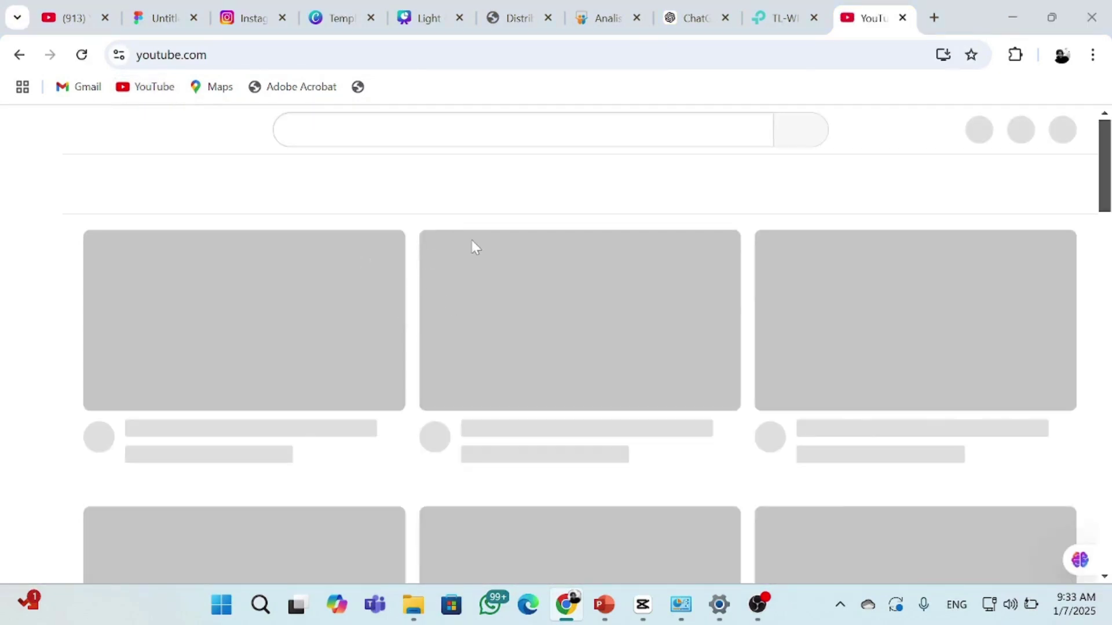
key(super)
text(con)
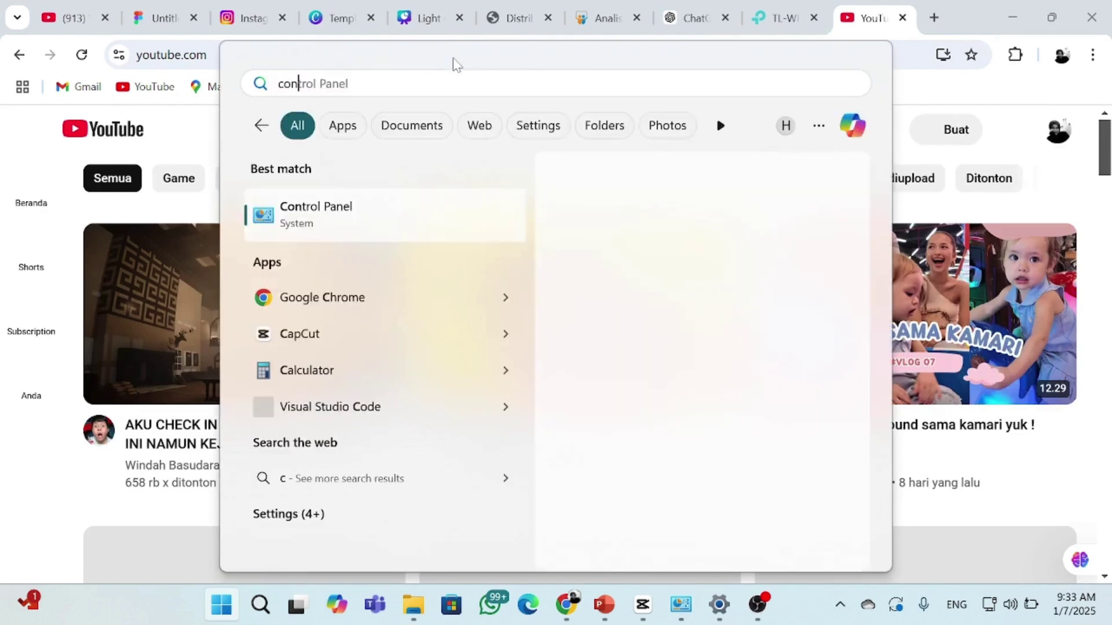
text(trol)
In Control Panel's Windows Features, keep SMB 1.0/CIFS File Sharing Support enabled and apply
click(422, 216)
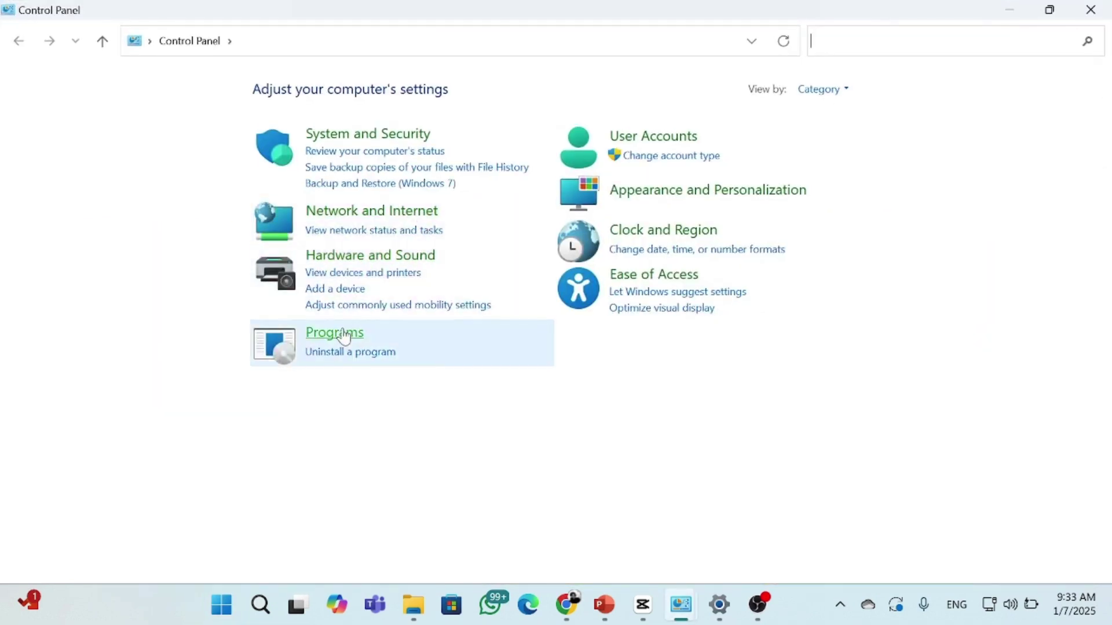
click(346, 337)
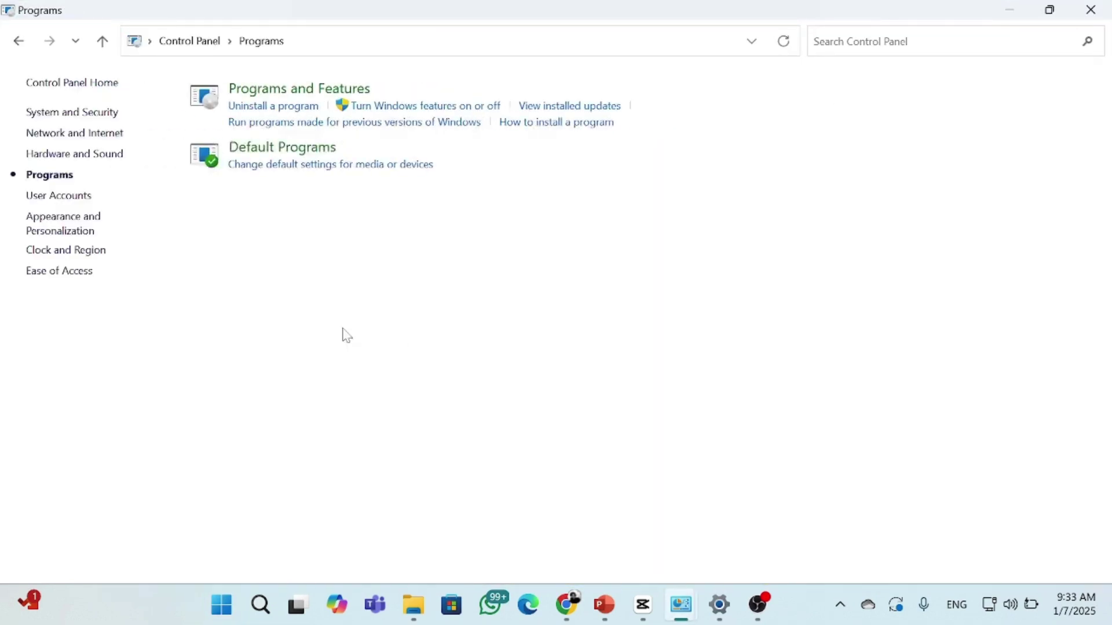
click(396, 110)
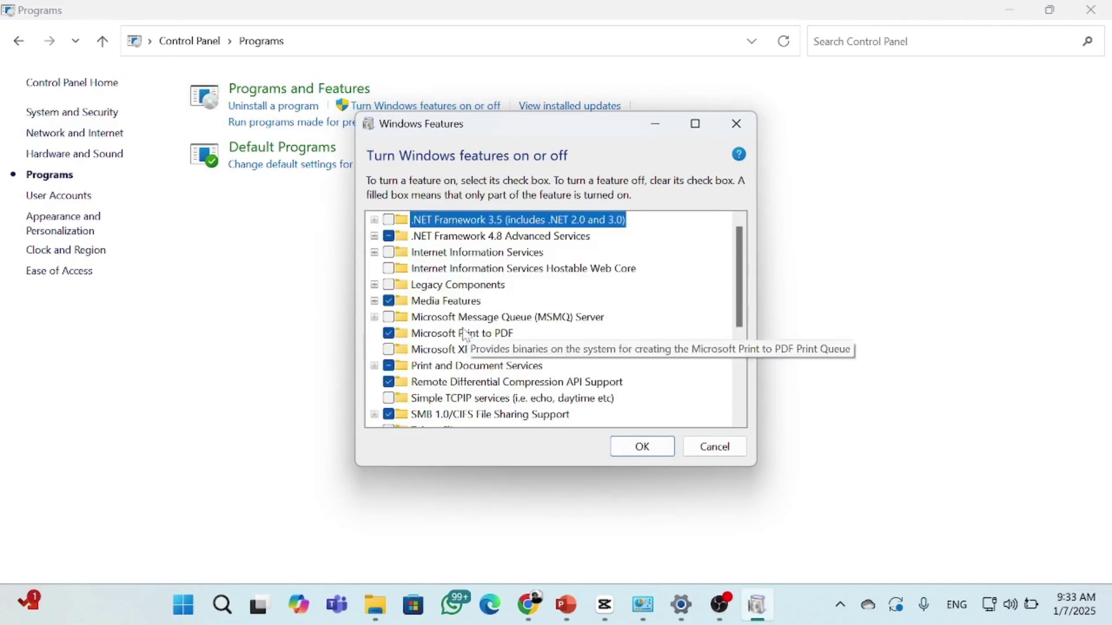
double_click(441, 415)
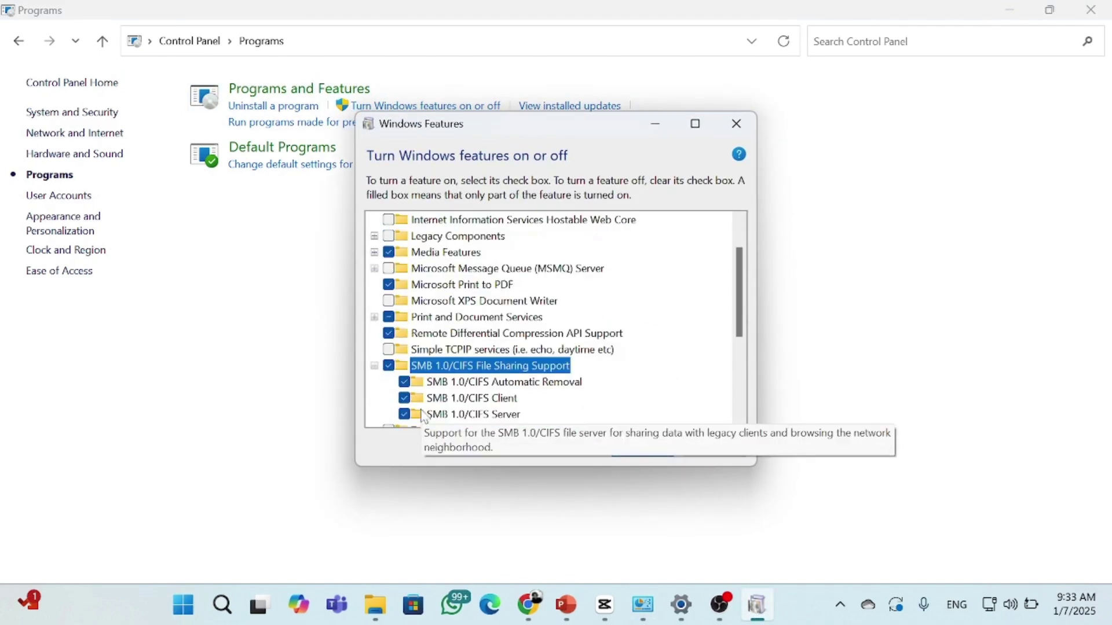
click(623, 450)
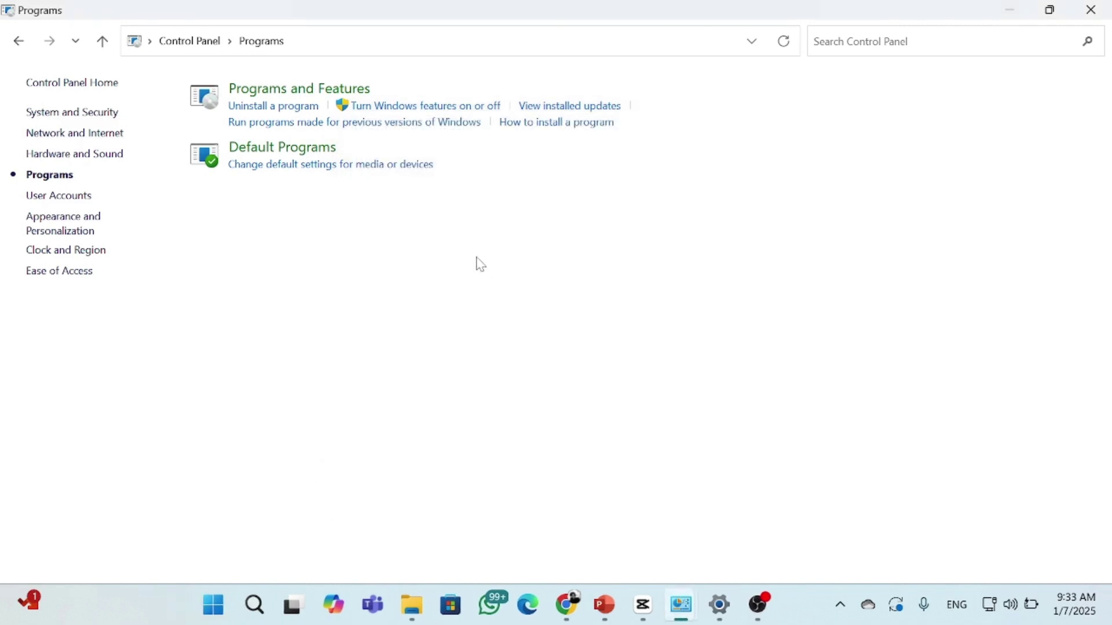
Review the advanced sharing settings for private and all networks from Network and Sharing Center
click(45, 139)
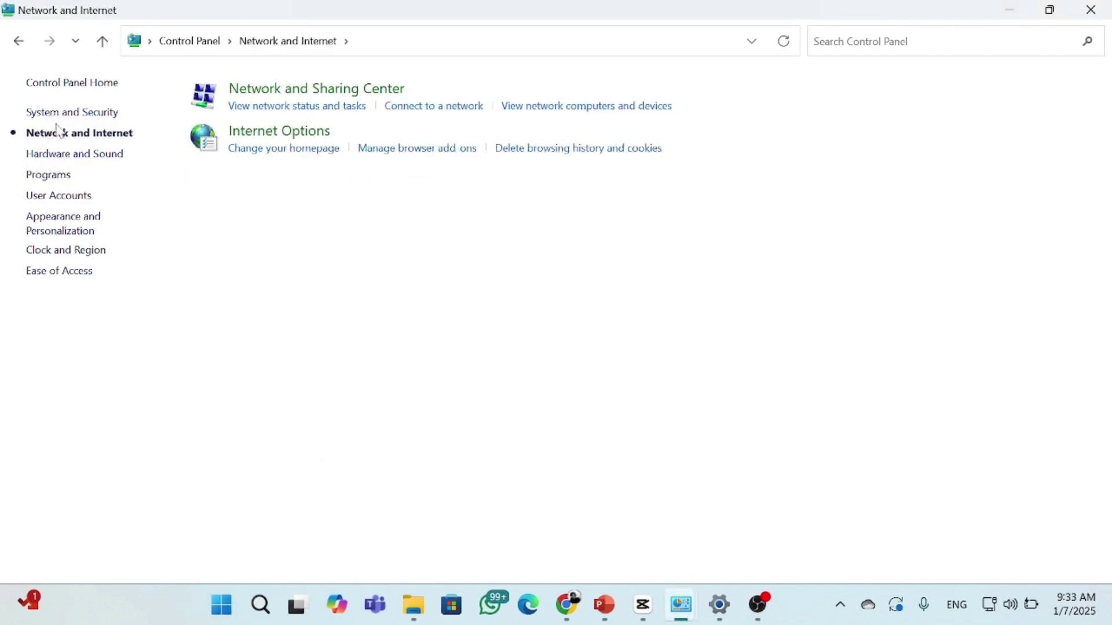
click(292, 100)
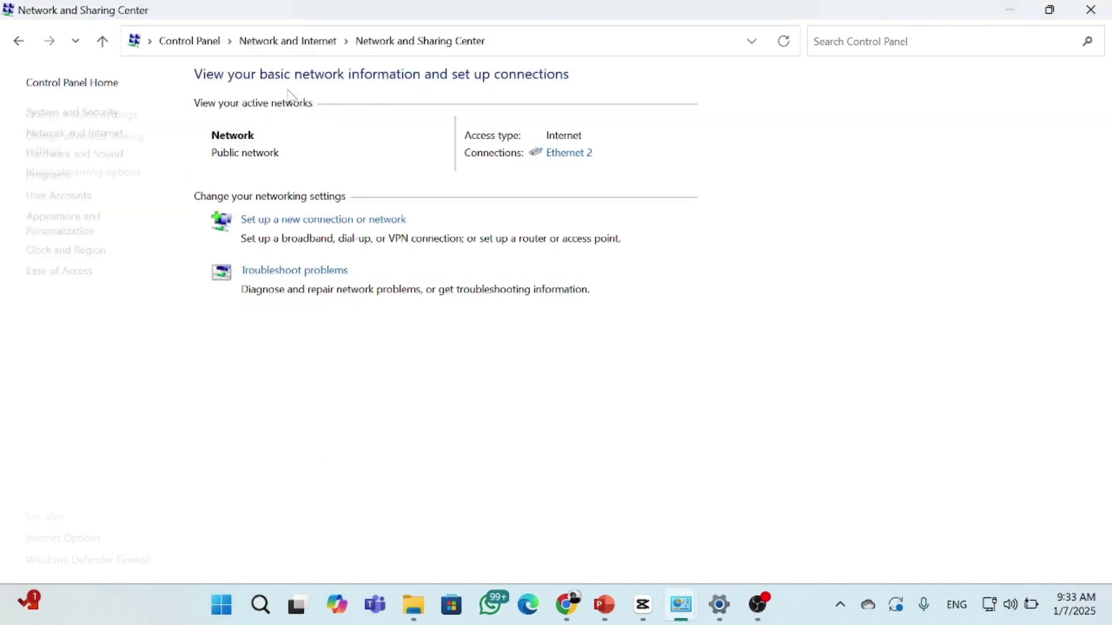
click(95, 151)
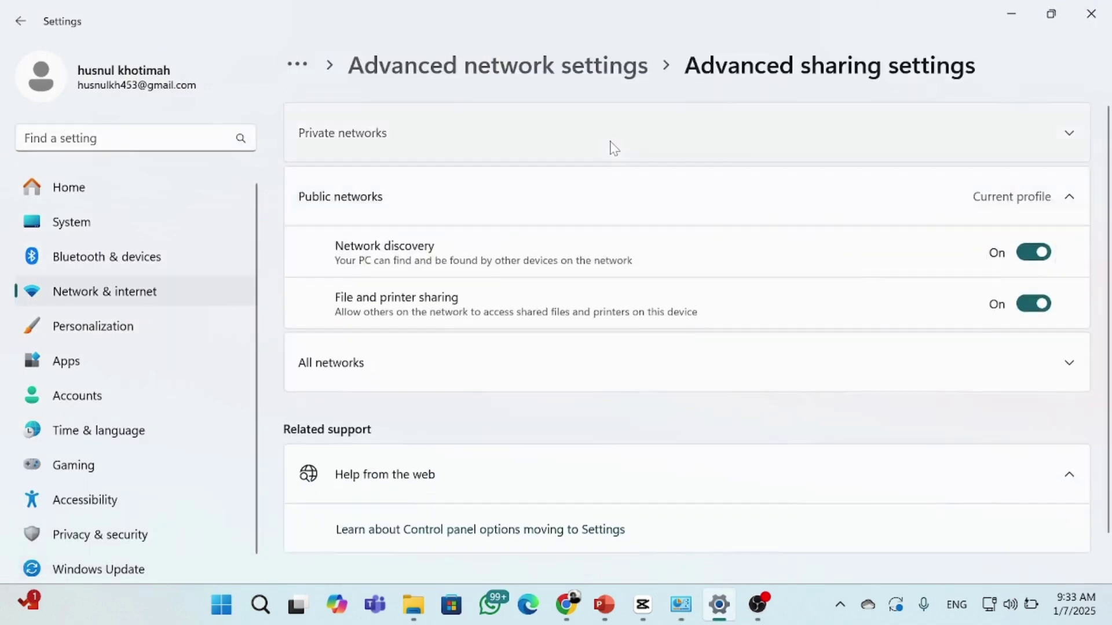
click(611, 145)
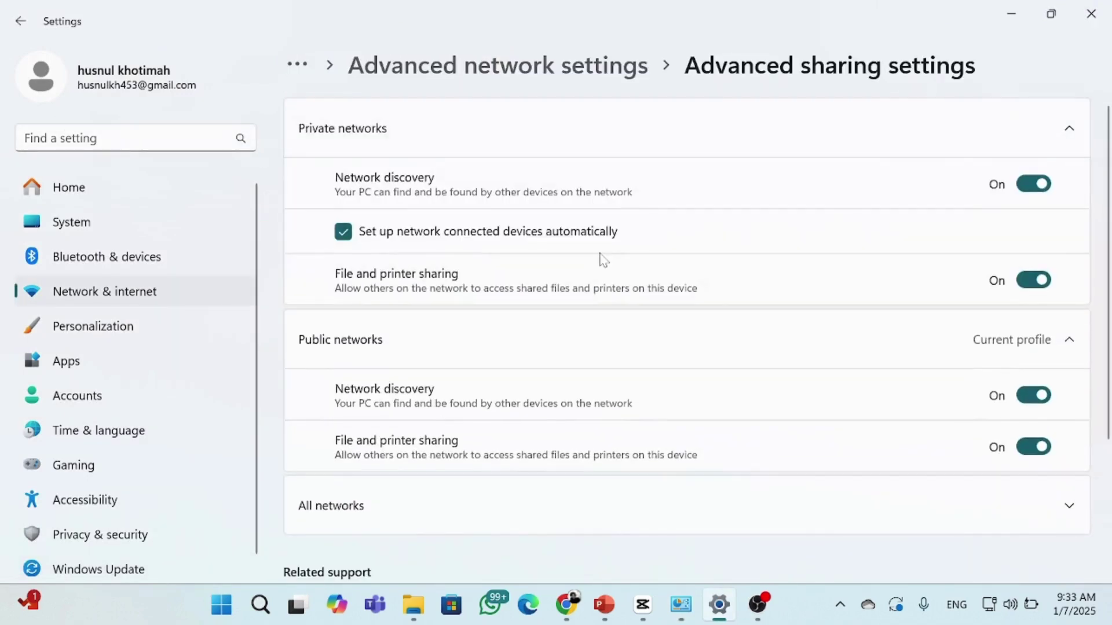
click(521, 494)
scroll(533, 494, down, 5)
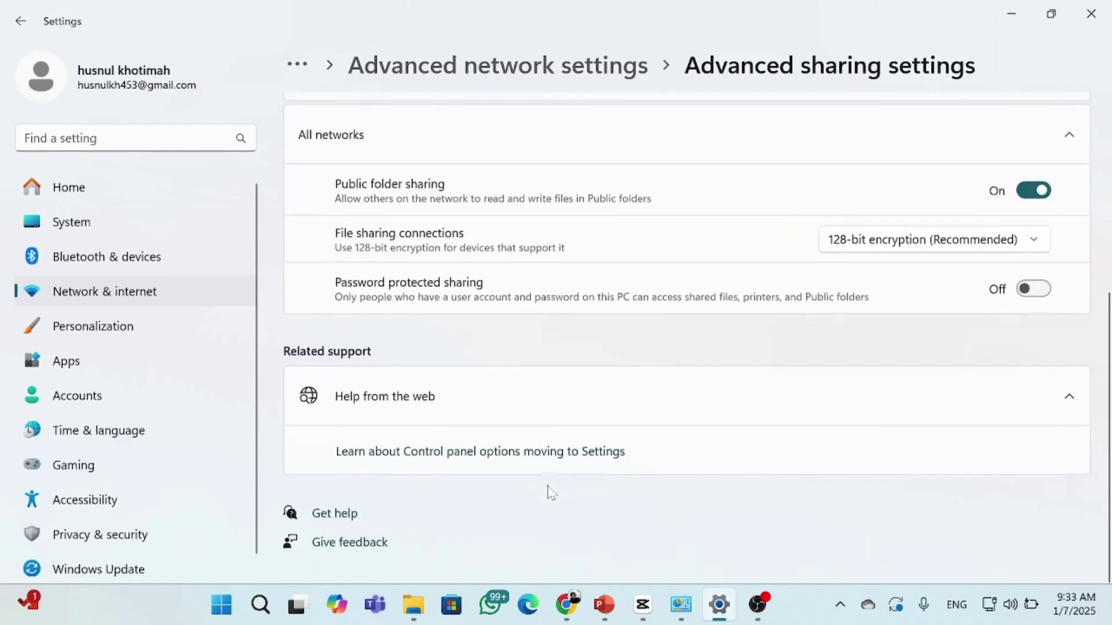
click(1091, 14)
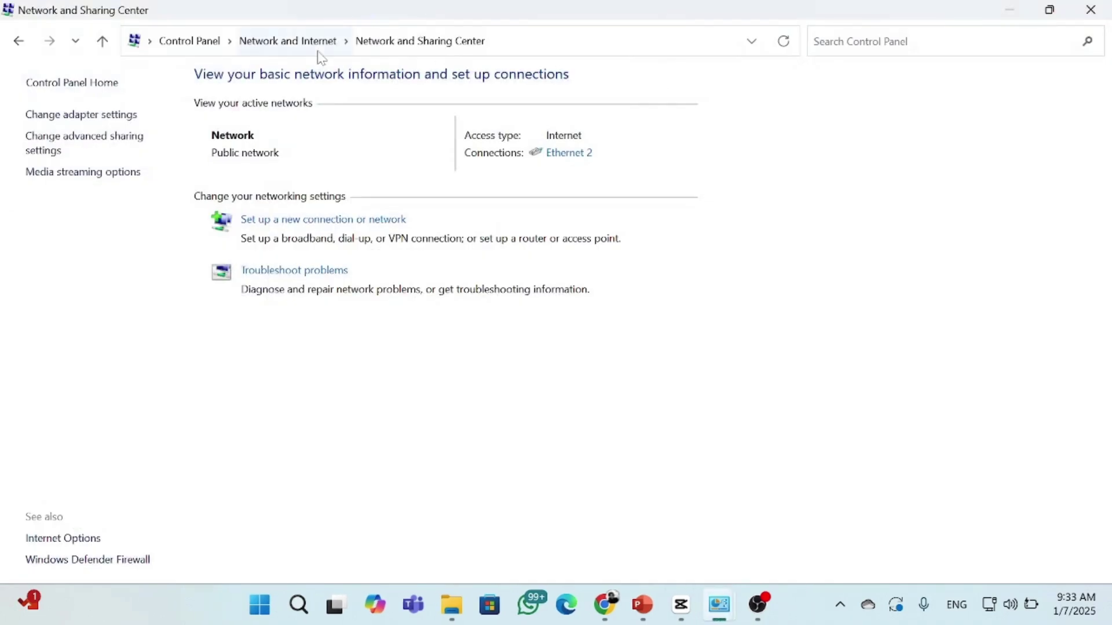
Navigate back through Control Panel to its home page
click(17, 41)
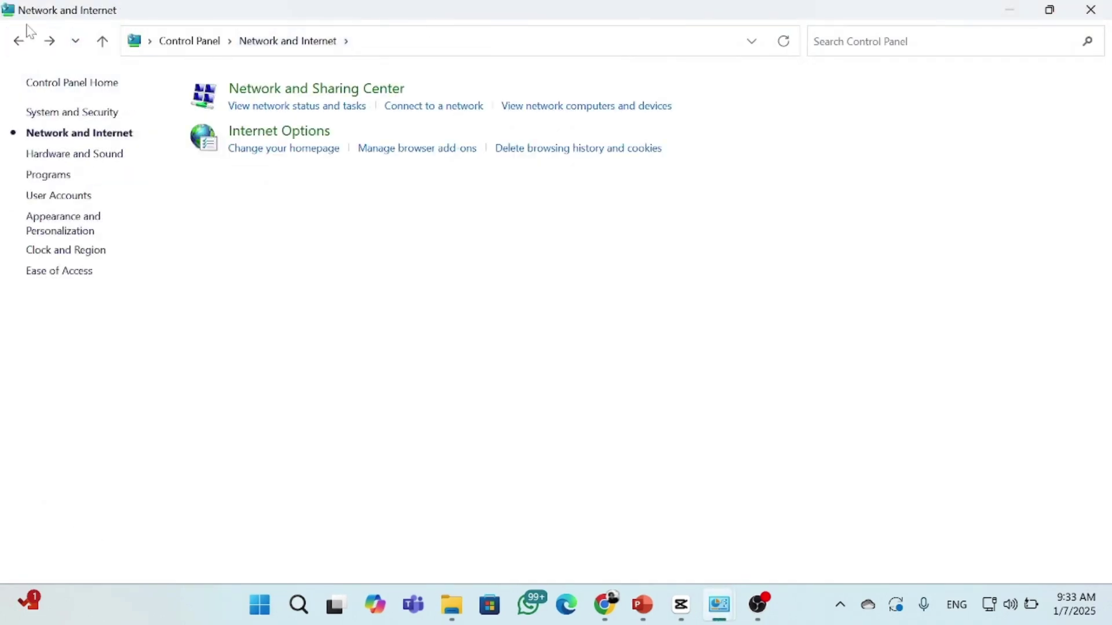
click(18, 41)
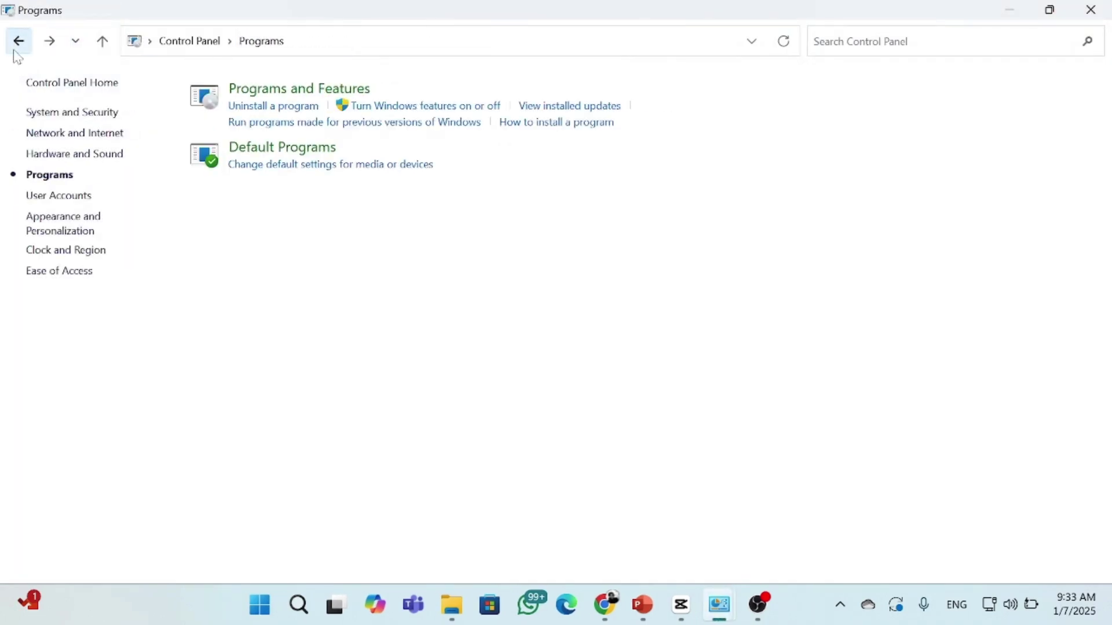
click(83, 93)
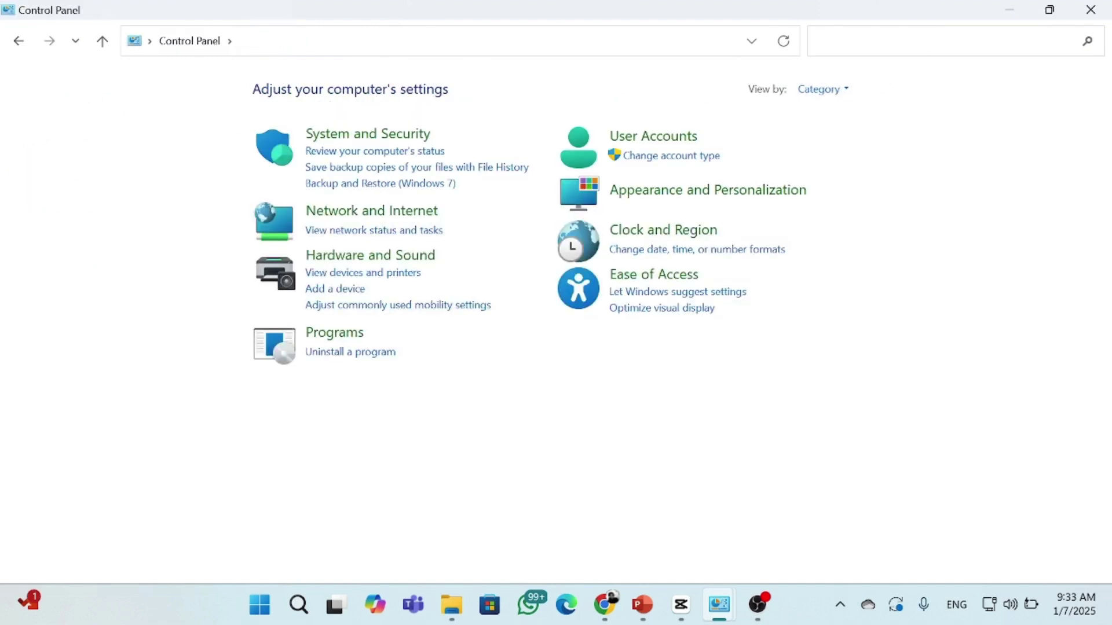
Turn off Windows Defender Firewall for private networks and return to Control Panel home
text(fire)
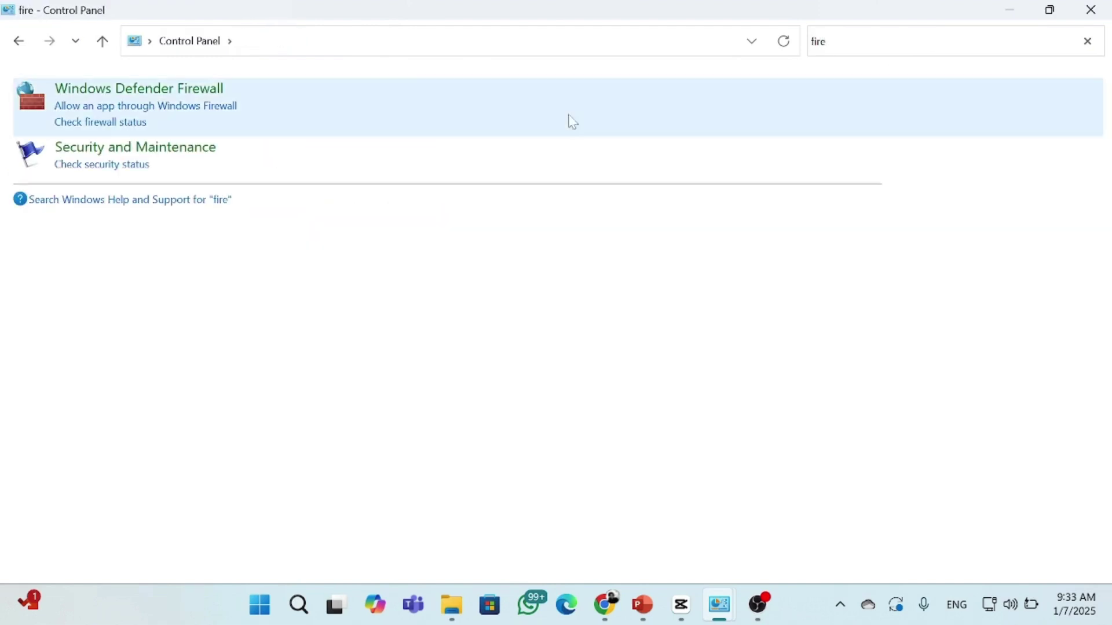
click(190, 98)
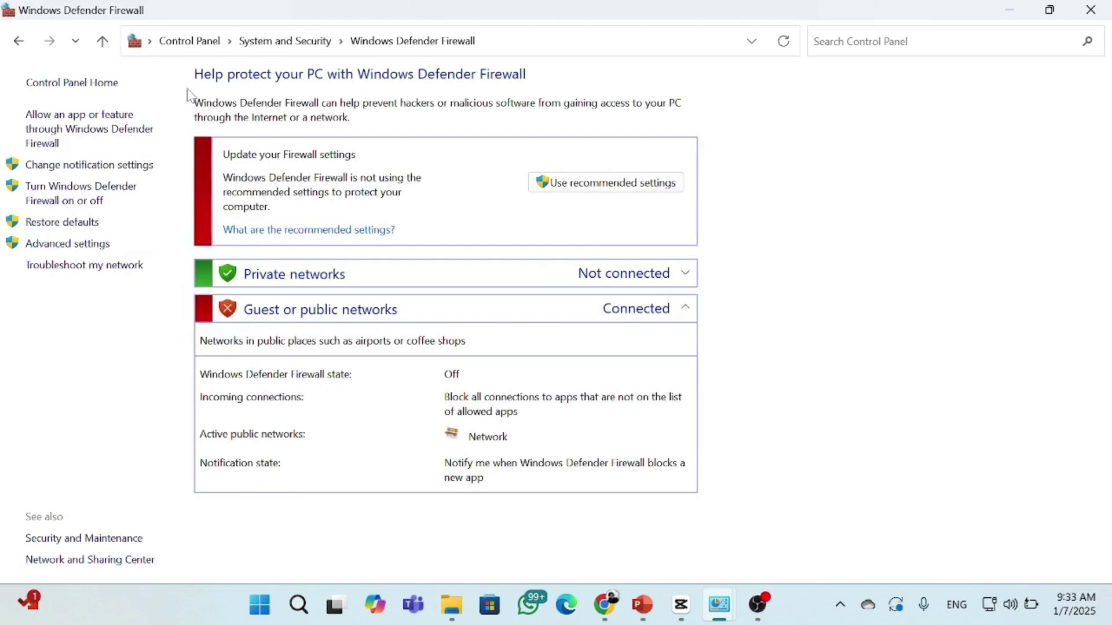
click(72, 194)
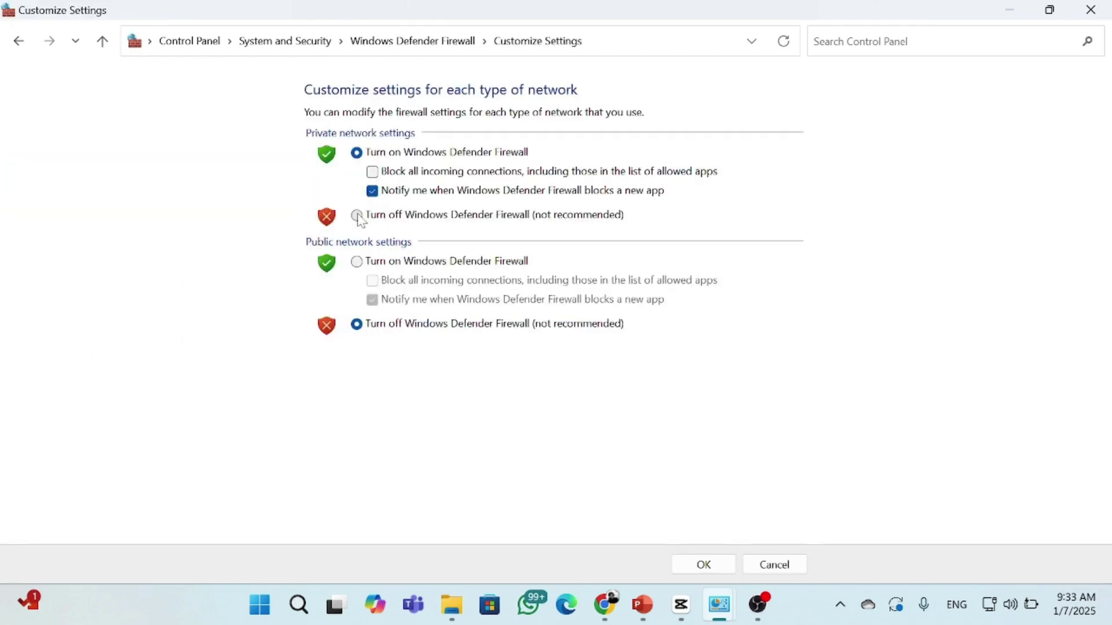
click(357, 216)
click(706, 565)
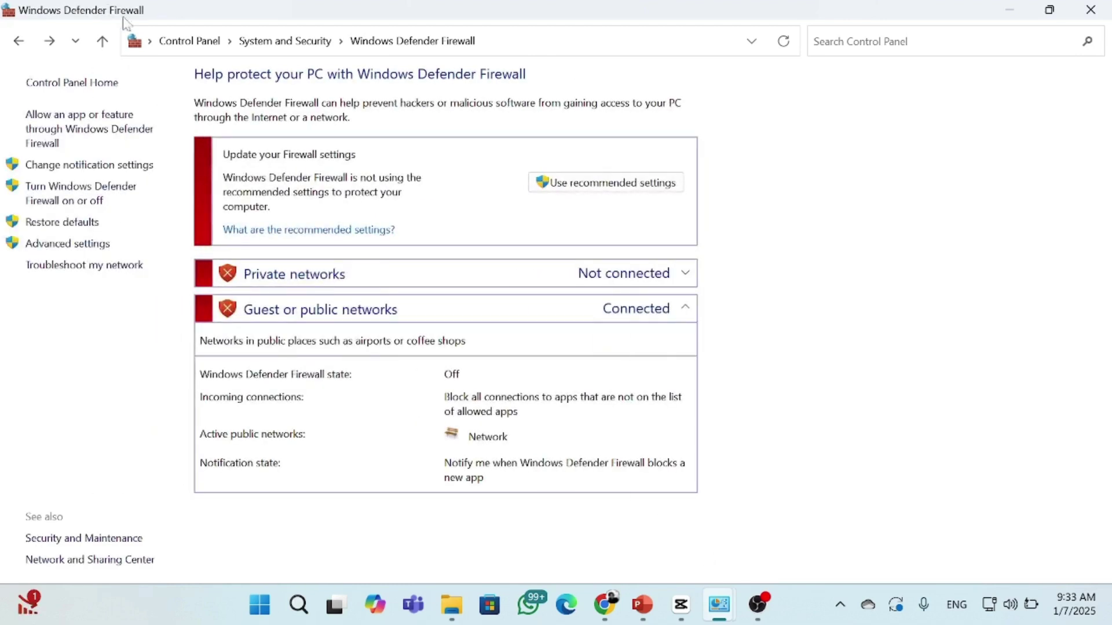
click(174, 41)
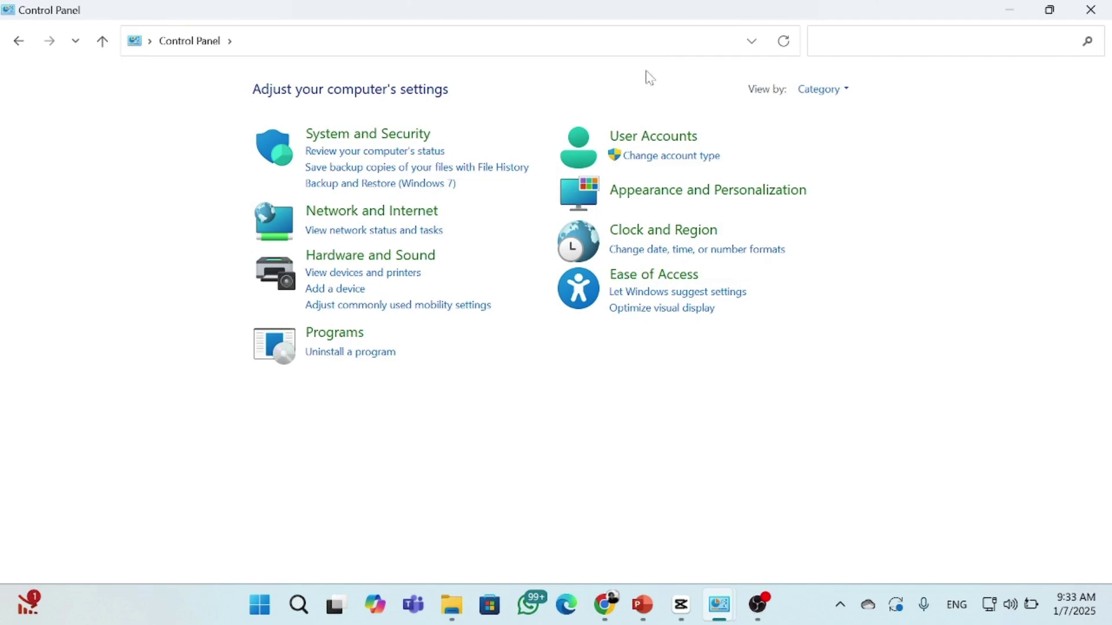
Go from User Accounts via Manage another account to Add a new user in PC settings
click(666, 135)
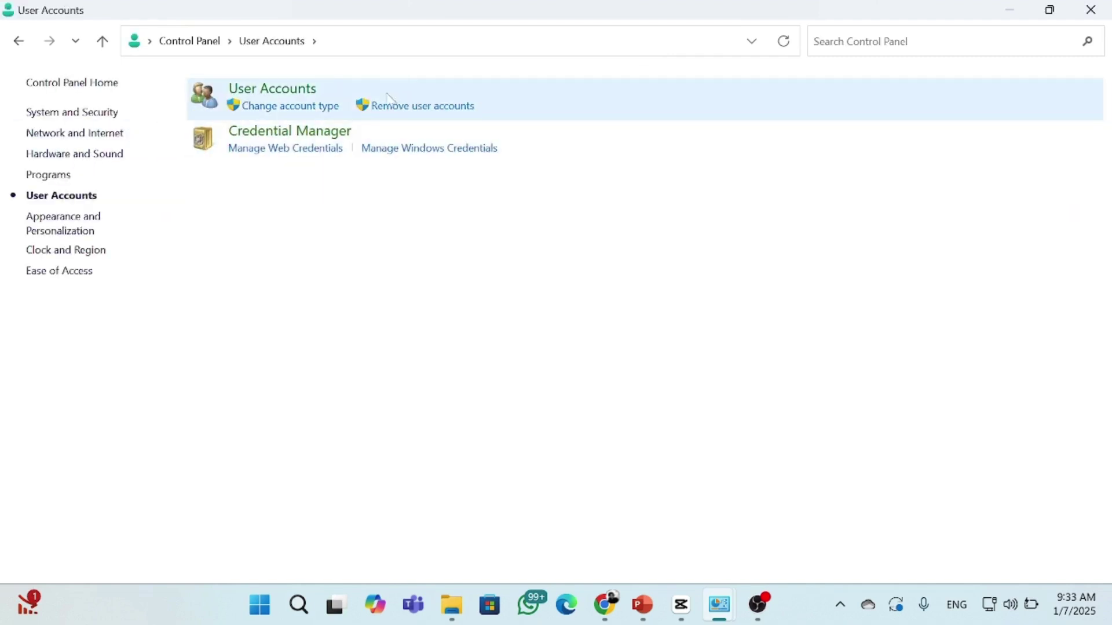
click(282, 90)
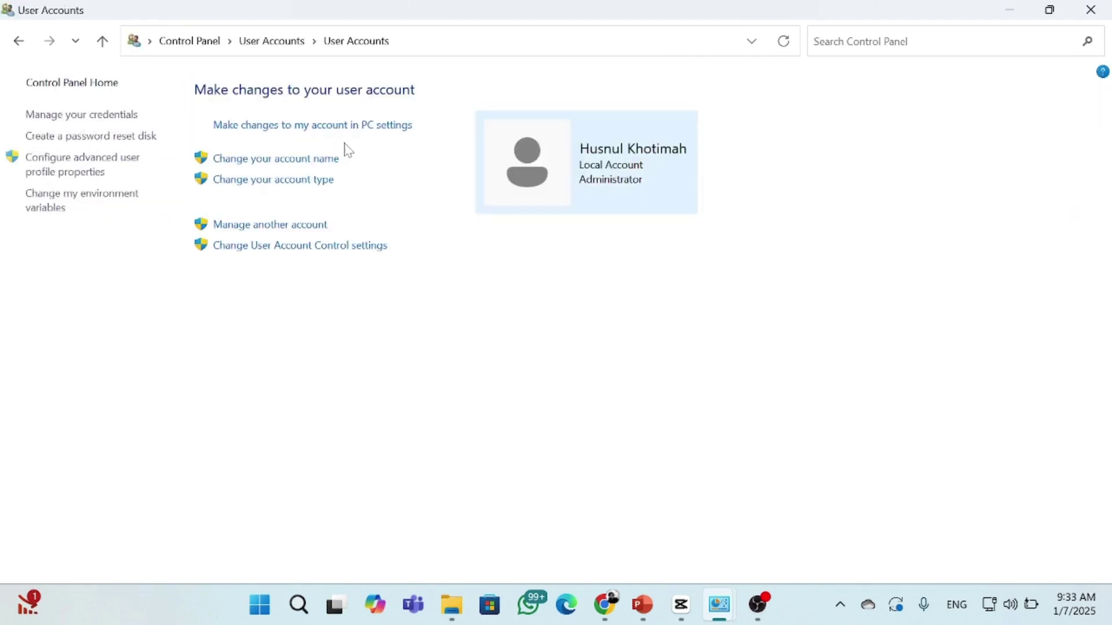
click(271, 226)
click(377, 371)
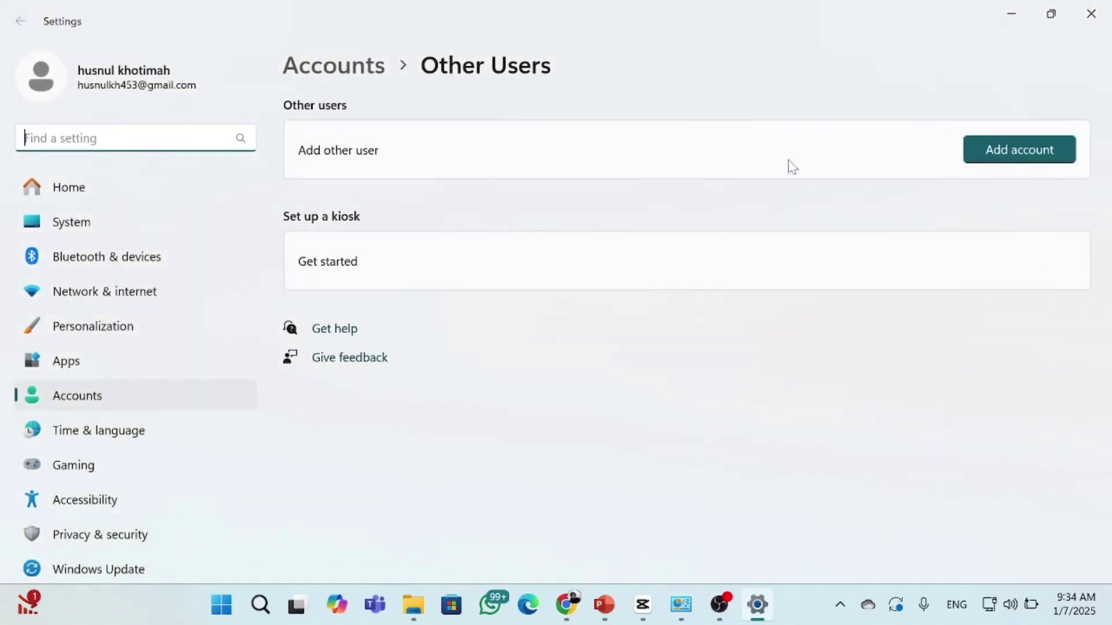
Start adding an account without sign-in info and without a Microsoft account
click(993, 149)
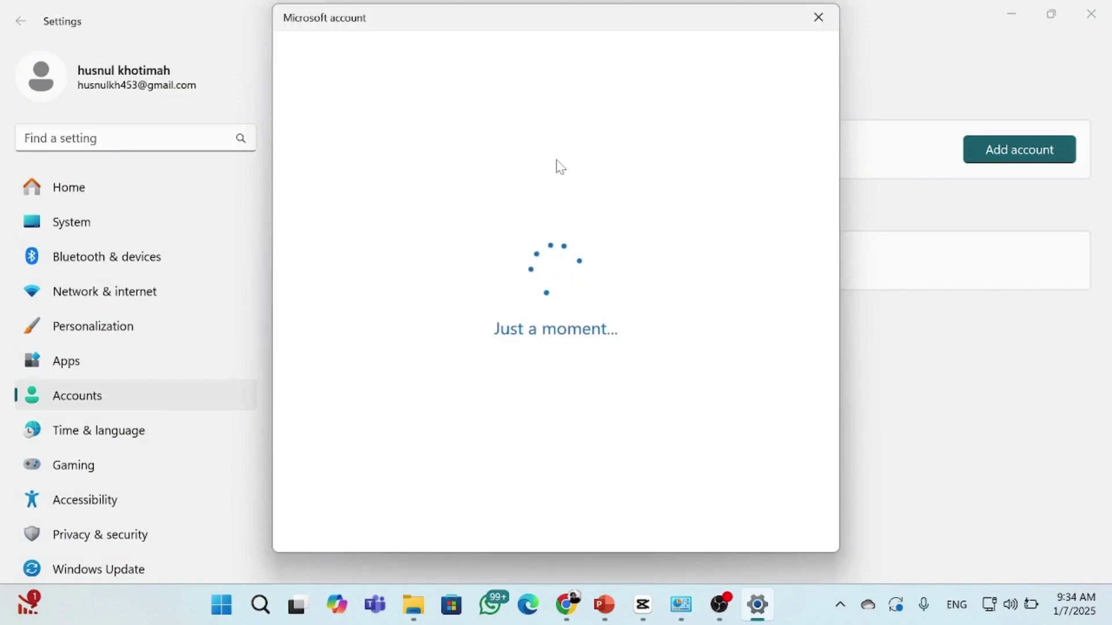
text(Nisva)
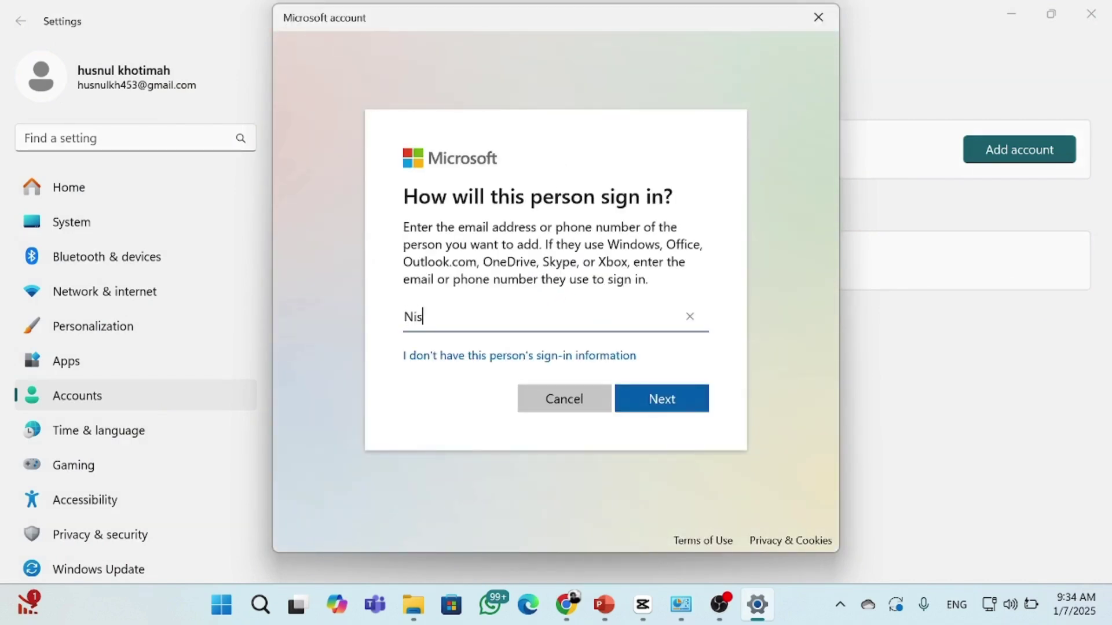
click(583, 365)
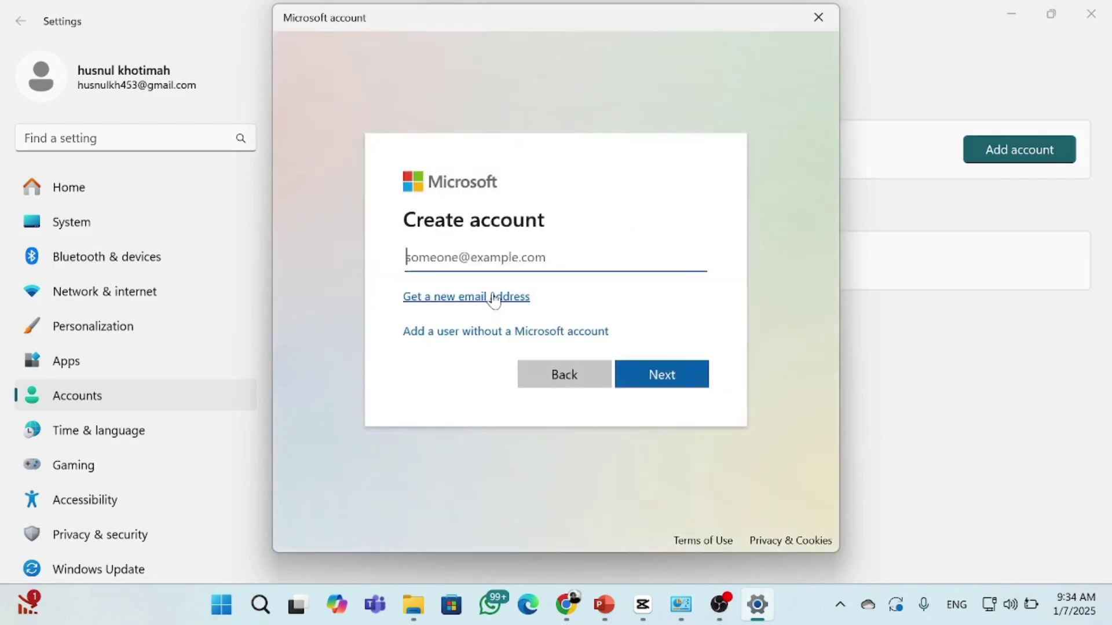
click(489, 331)
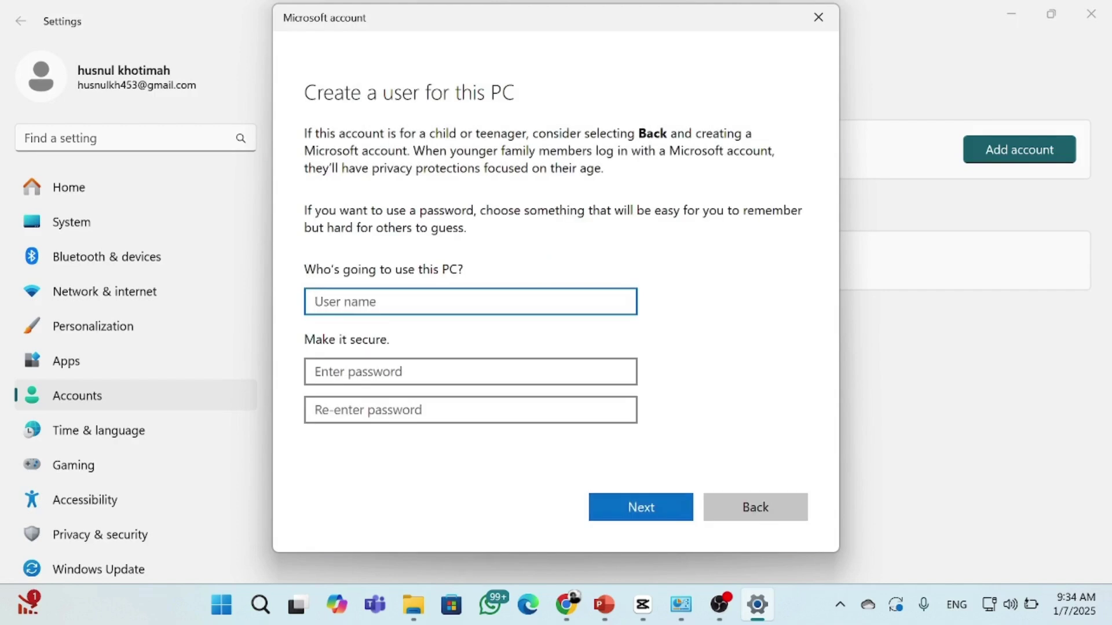
Enter the new local user's name and set and confirm its password
text(nisva)
key(Tab)
text(123)
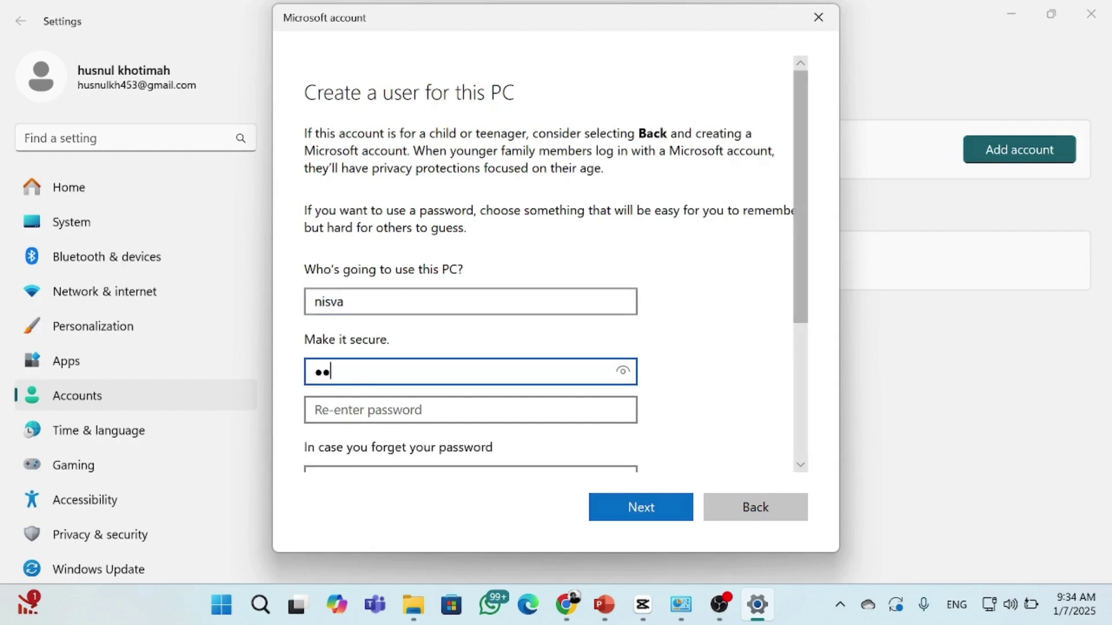
key(Tab)
text(123)
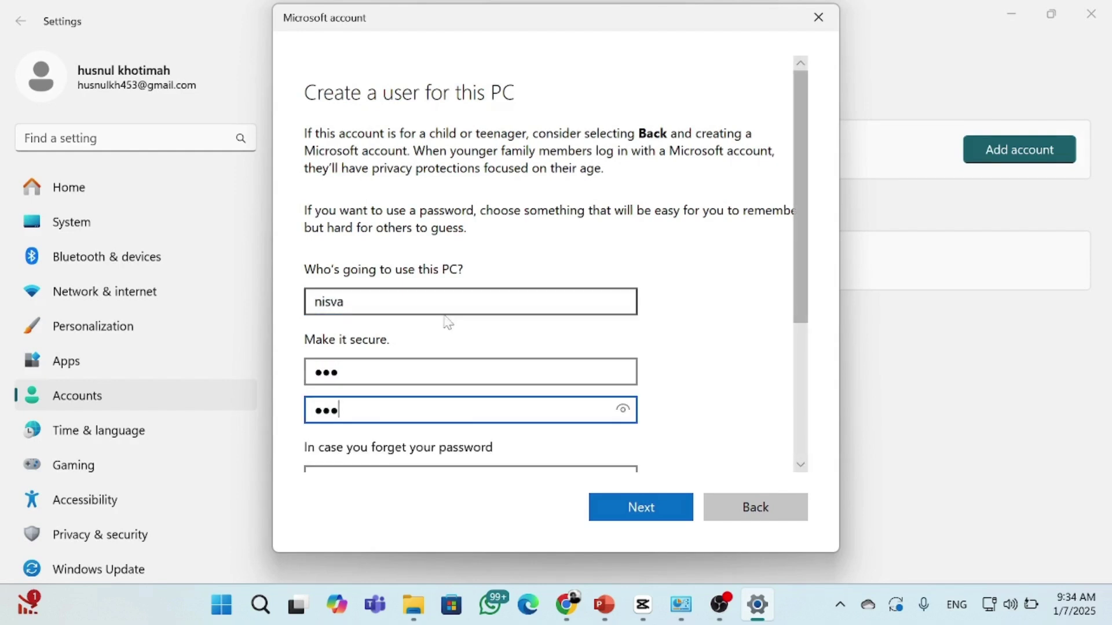
scroll(438, 354, down, 2)
Choose and answer the first pet's name and birth city security questions
click(417, 383)
click(405, 400)
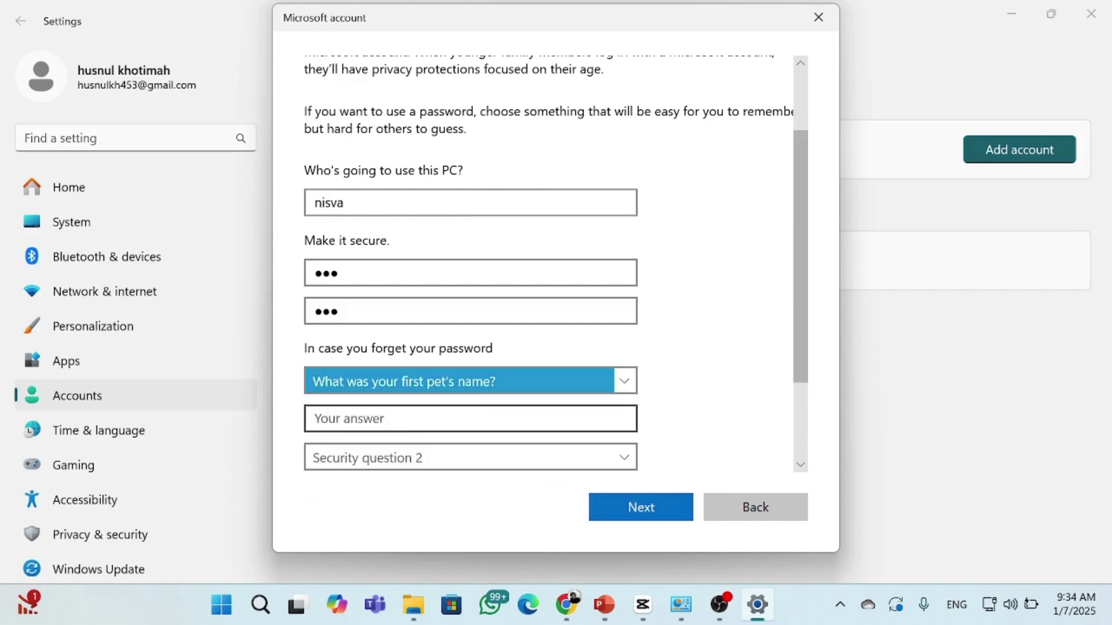
click(401, 429)
text(1)
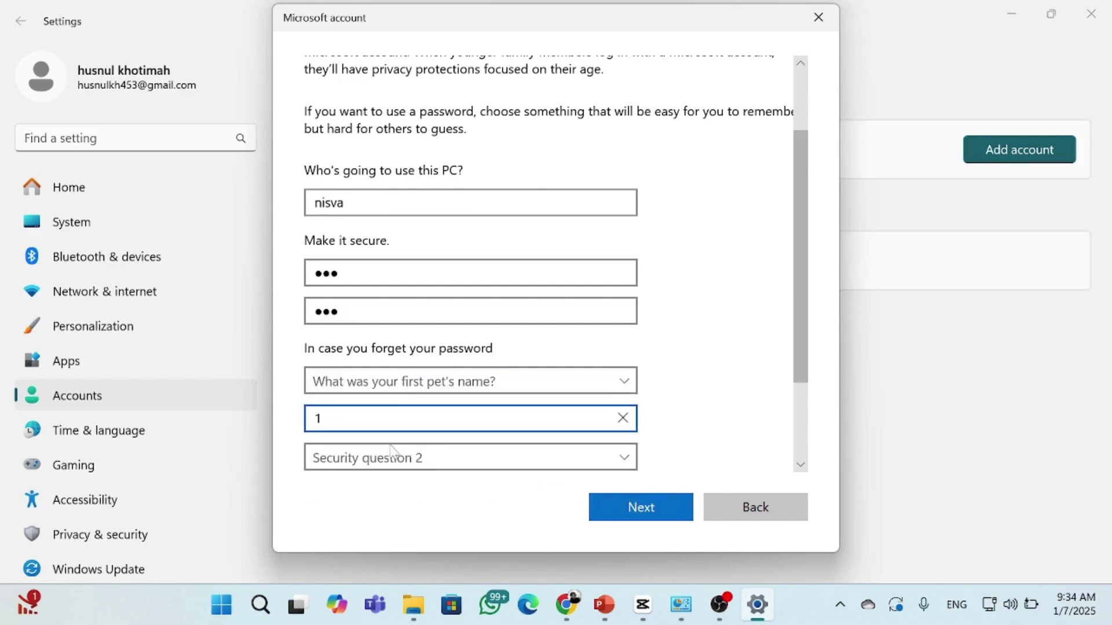
click(392, 454)
click(393, 457)
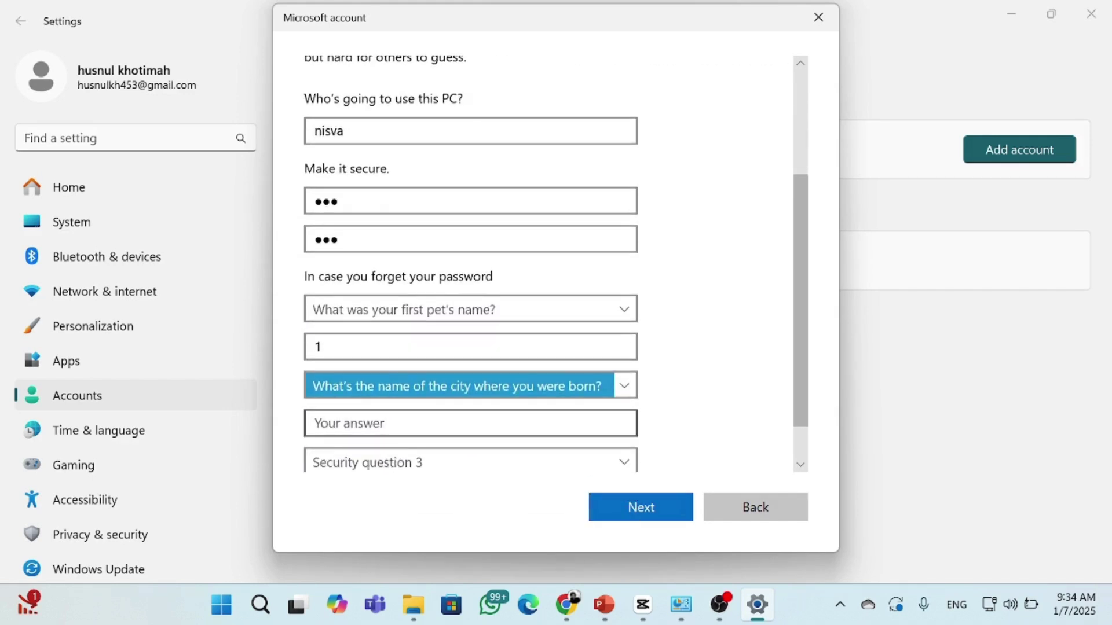
click(382, 424)
text(1)
Choose and answer the childhood nickname question, then submit the new account
scroll(371, 394, down, 2)
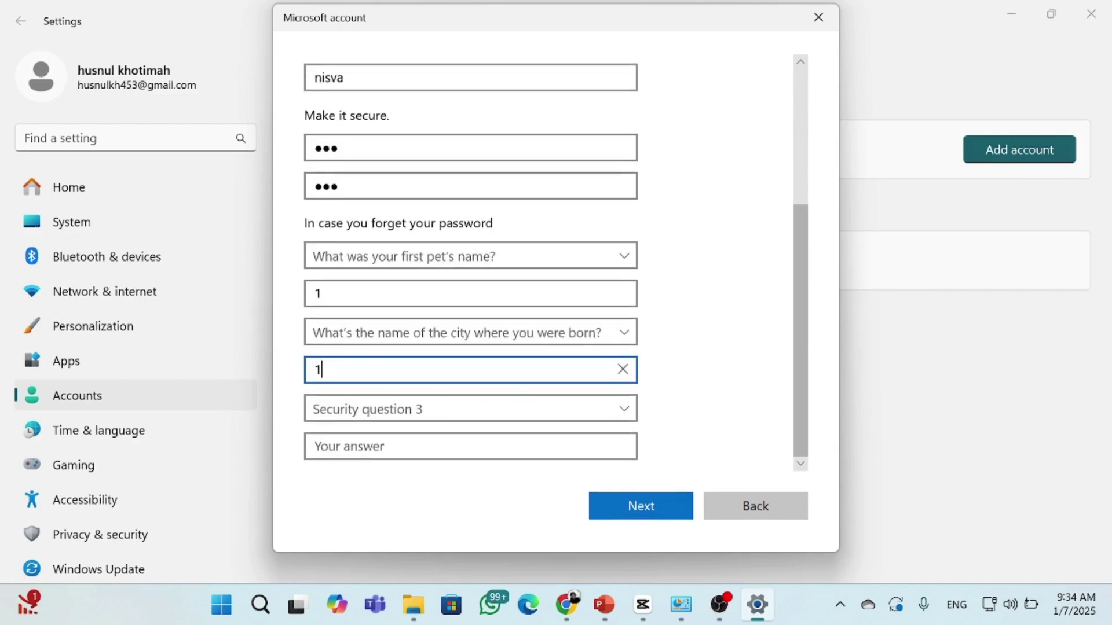
click(369, 430)
click(371, 416)
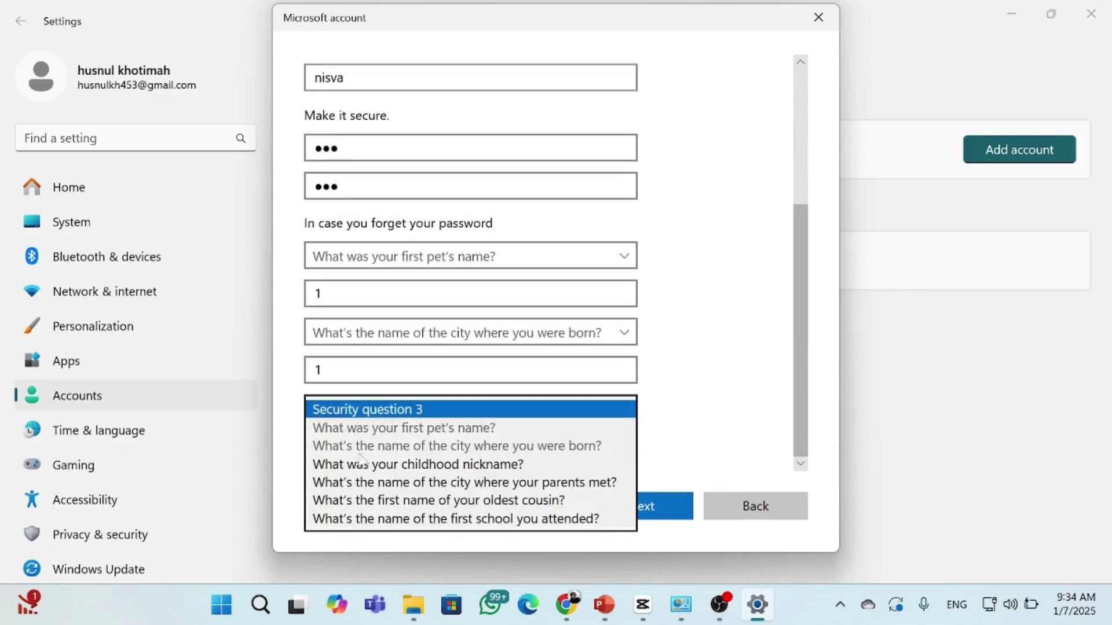
click(362, 463)
key(Tab)
text(1)
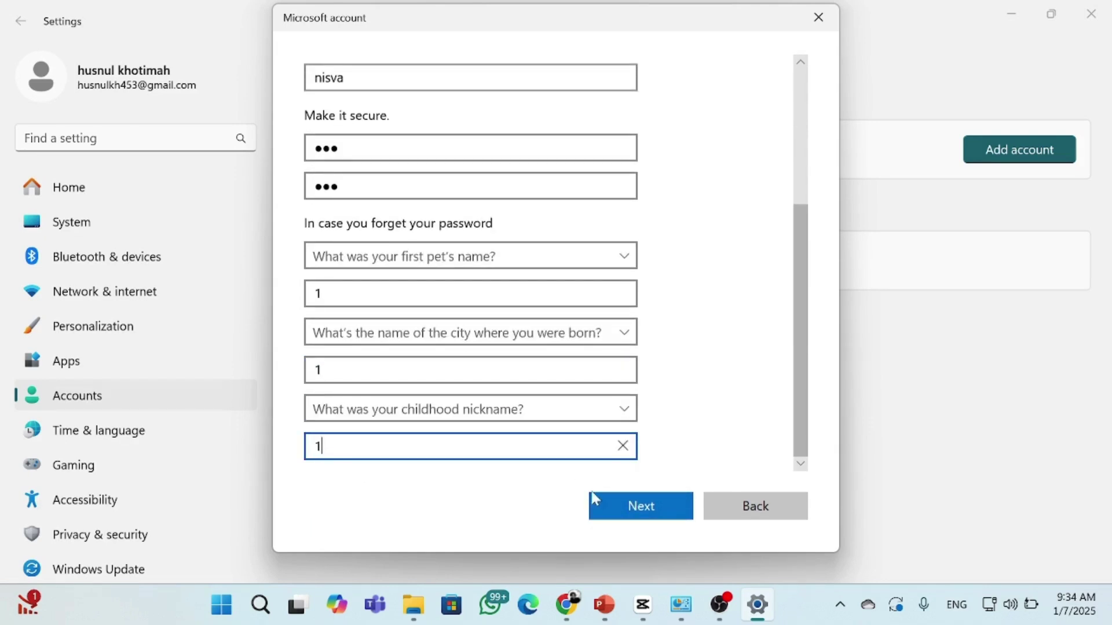
click(608, 498)
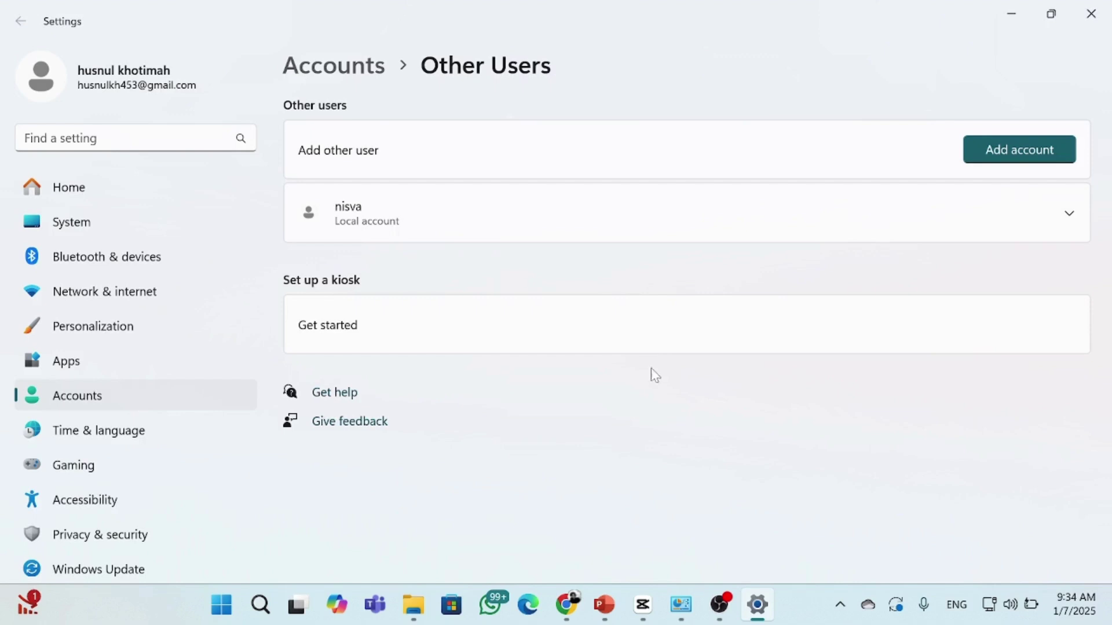
Open Devices and Printers from Control Panel's Hardware and Sound category
click(1012, 13)
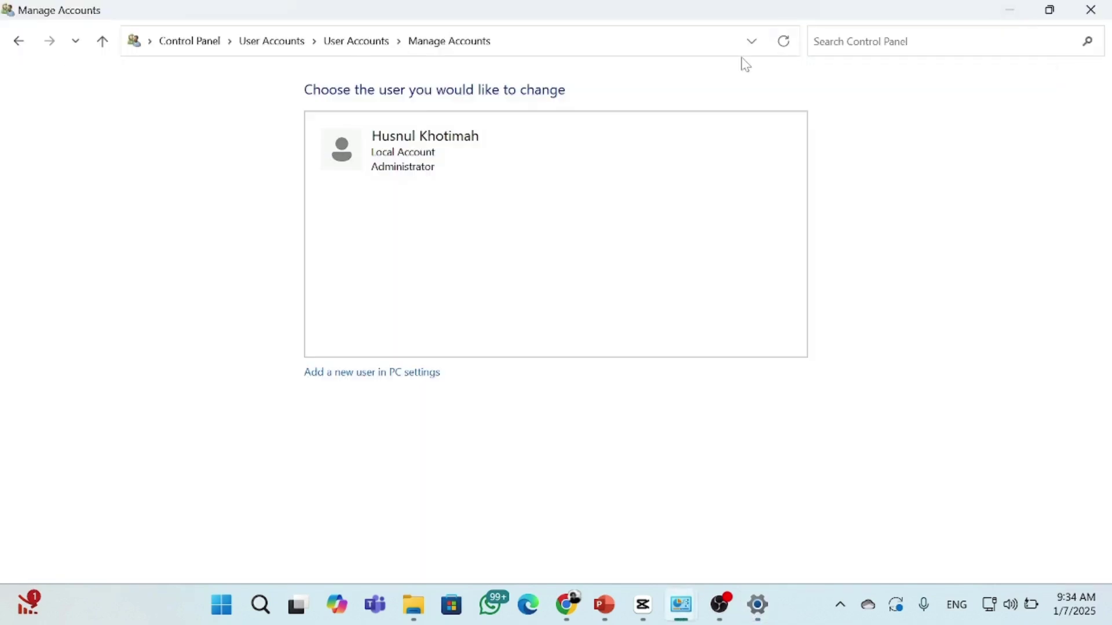
key(super)
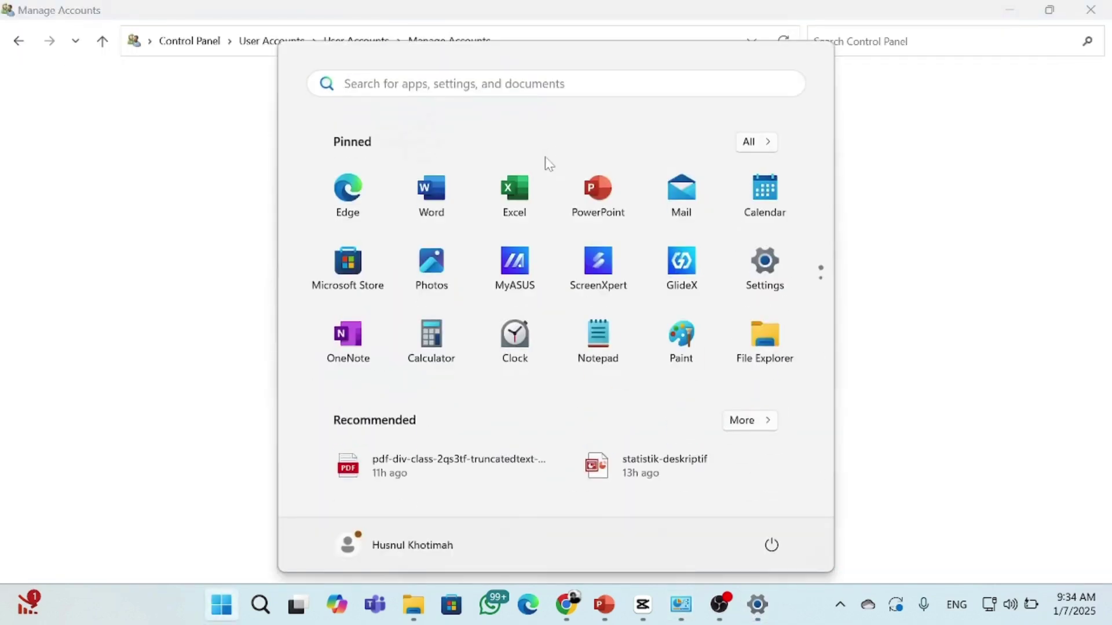
click(187, 43)
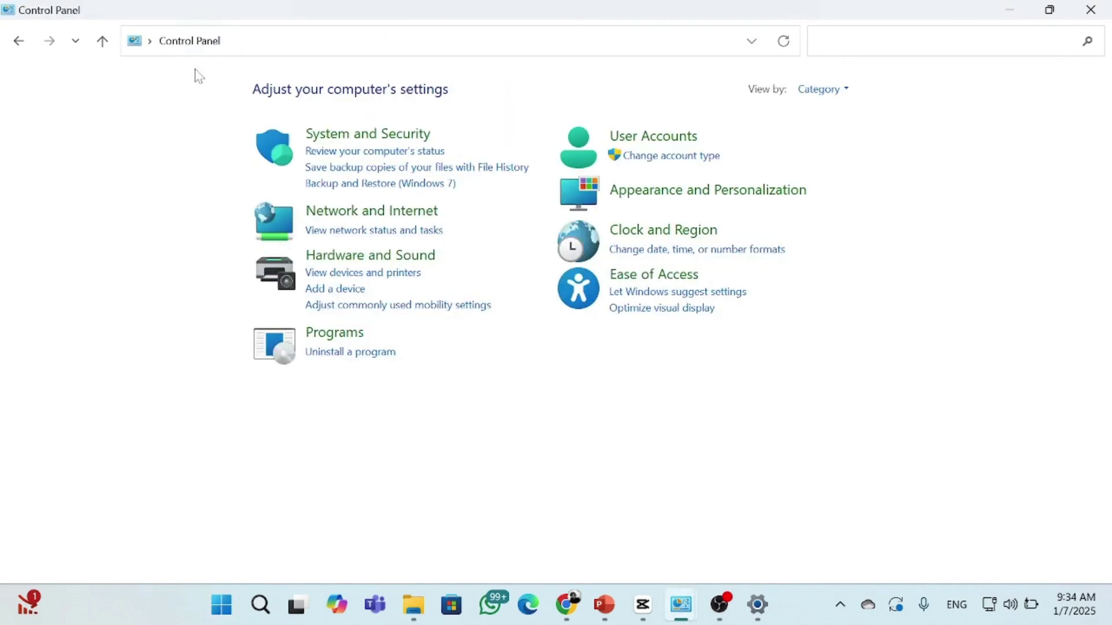
click(365, 255)
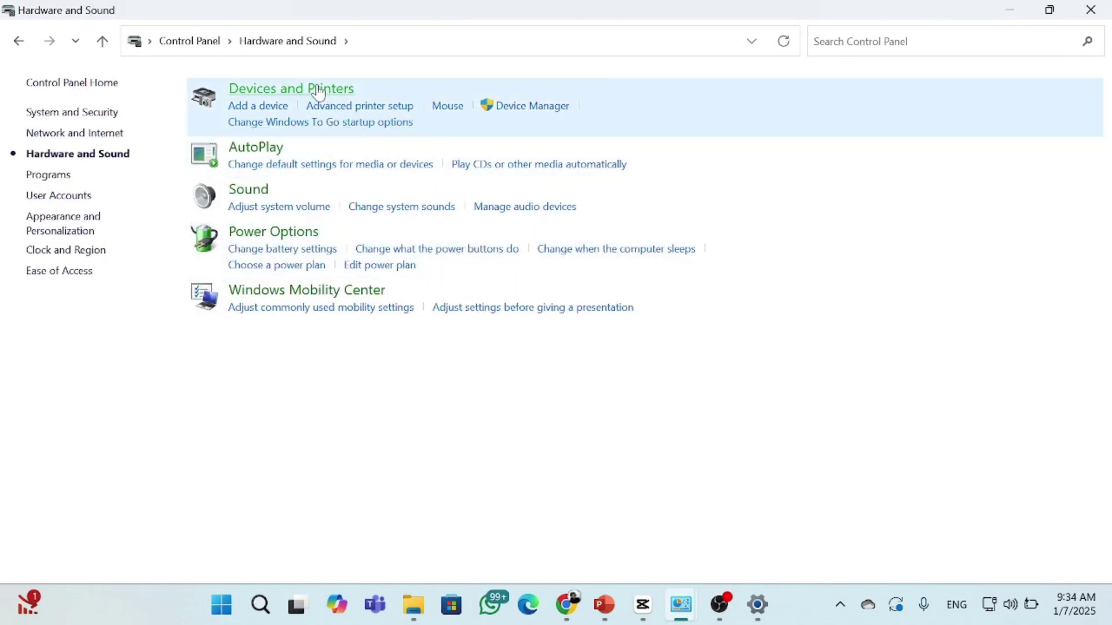
click(320, 93)
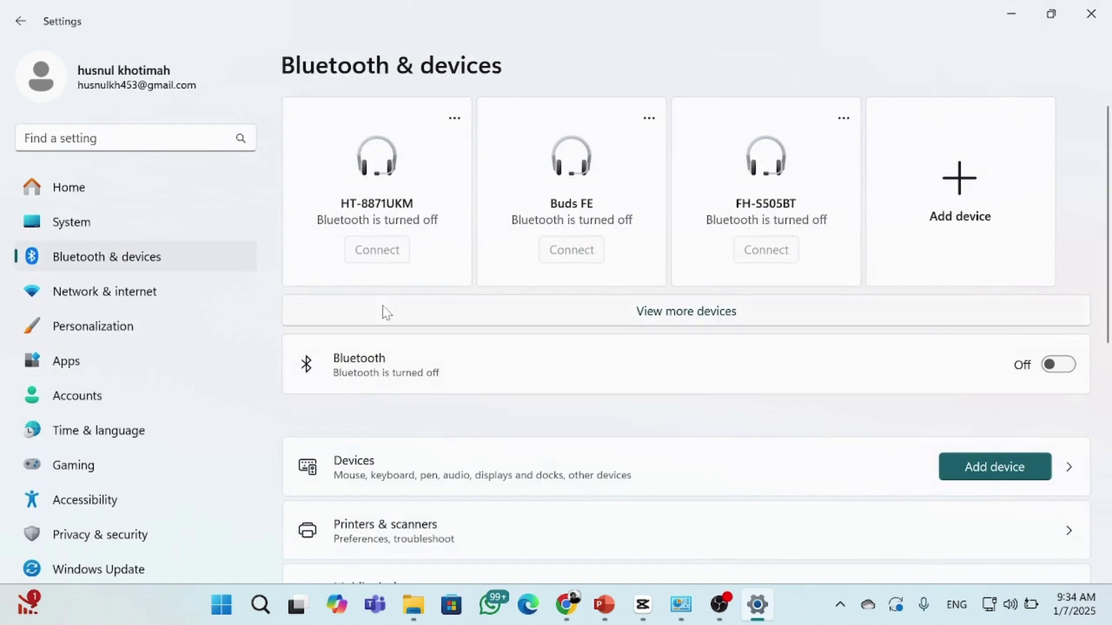
Enable Share this printer for the EPSON L360 Series in its printer properties
scroll(386, 312, down, 2)
click(354, 389)
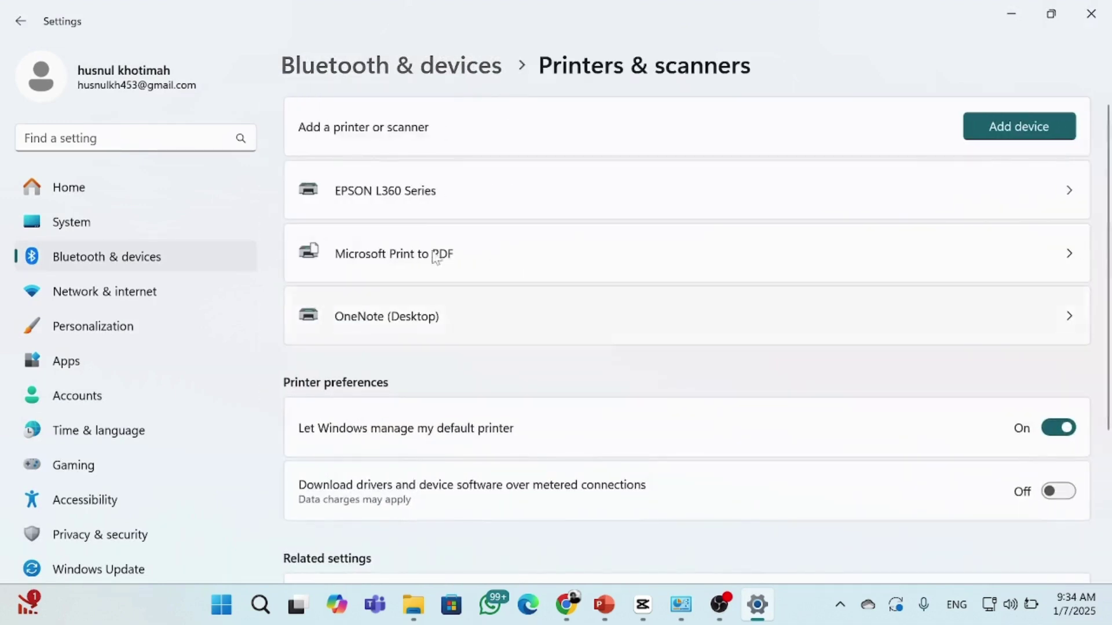
click(437, 210)
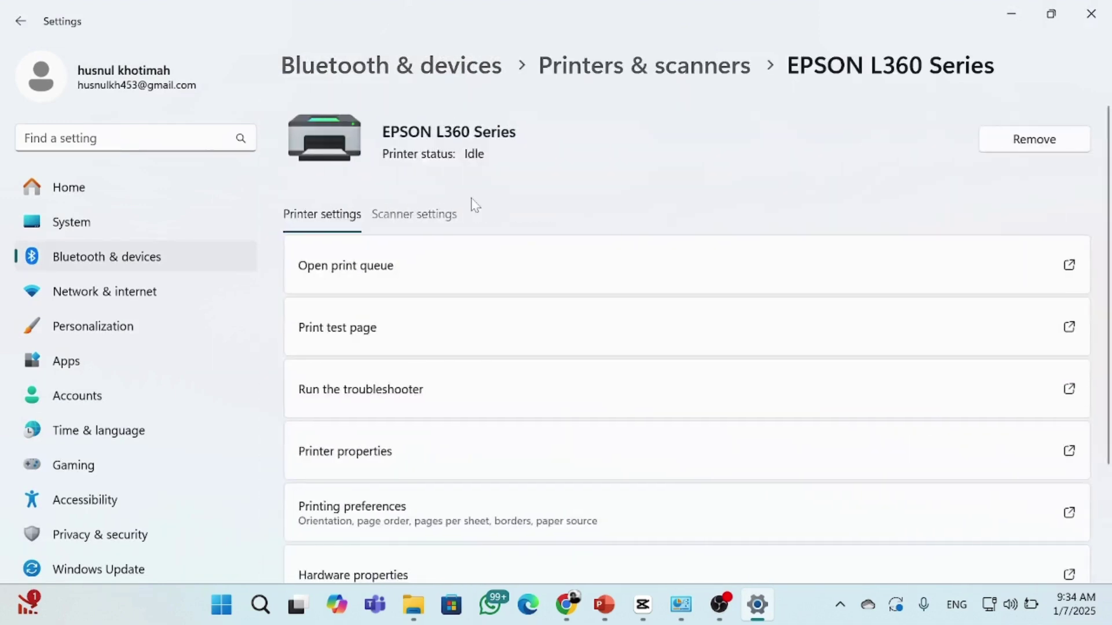
scroll(471, 203, down, 1)
click(413, 380)
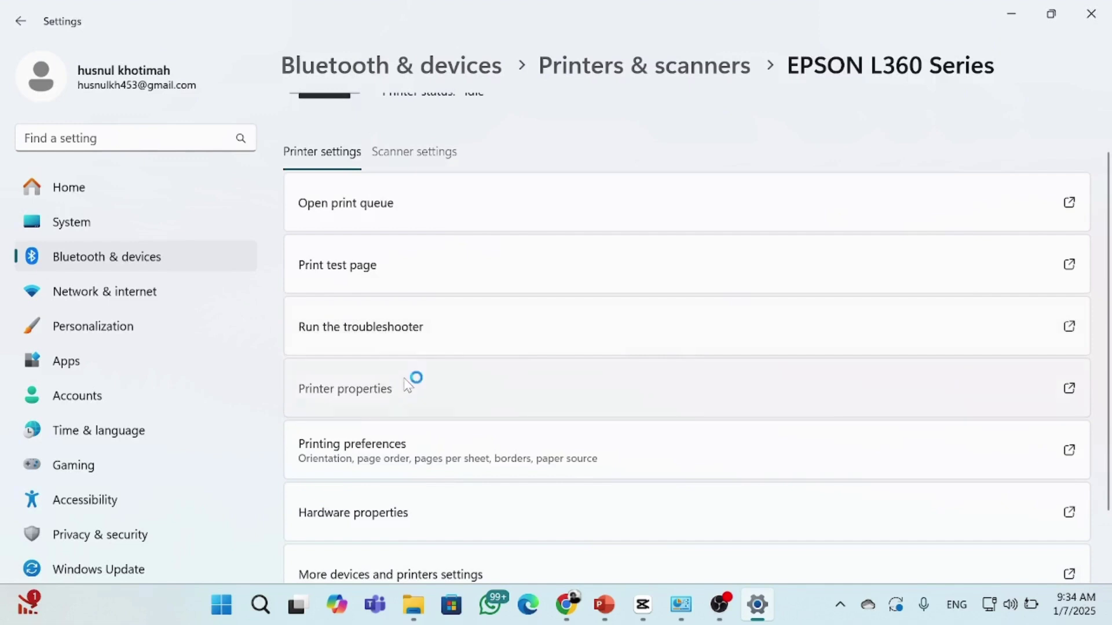
click(485, 143)
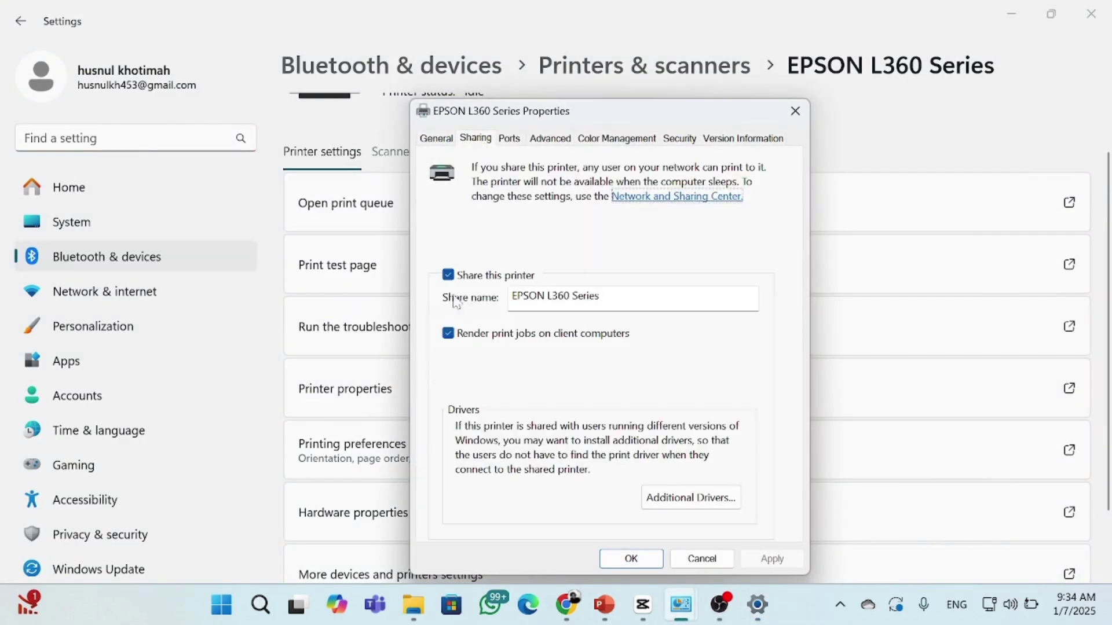
click(449, 276)
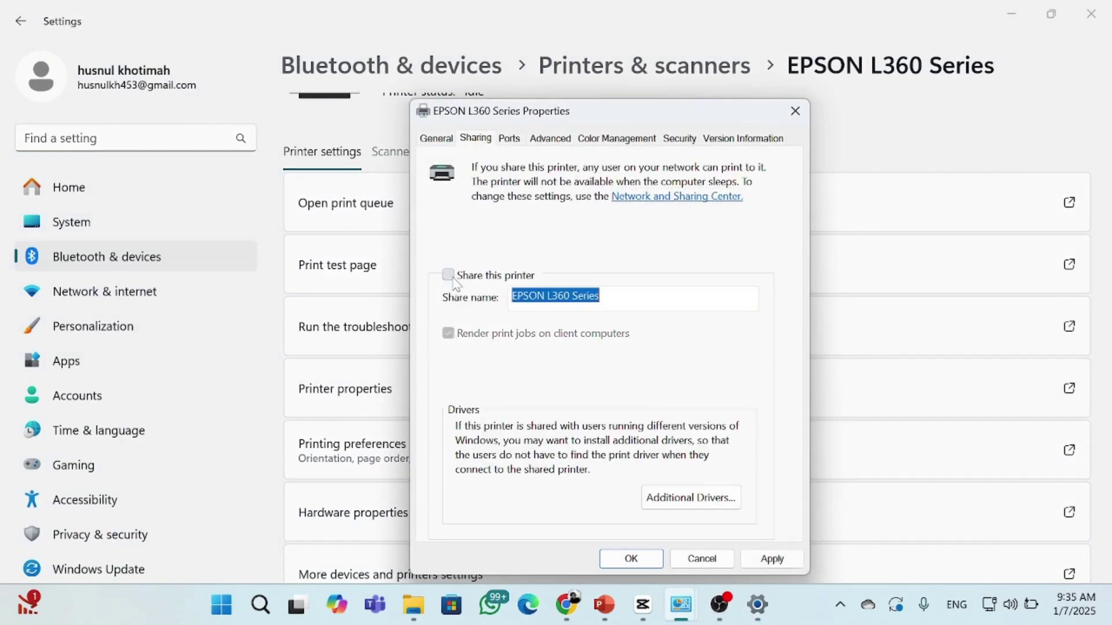
click(449, 276)
click(631, 559)
In File Explorer, open the Sharing folder on the OS (C:) drive
scroll(639, 561, down, 2)
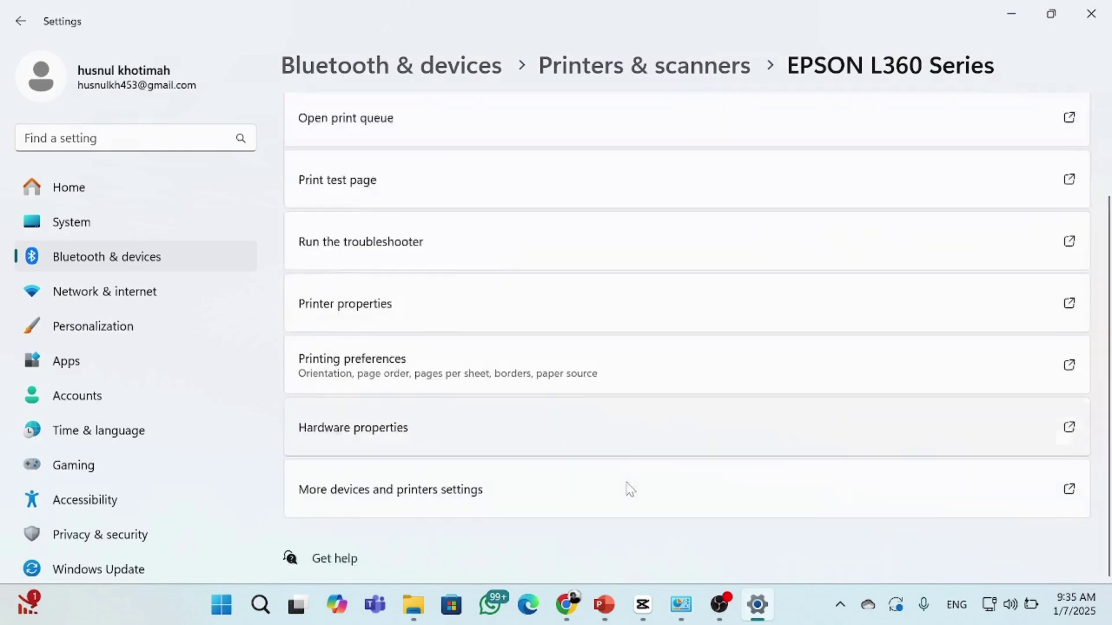
click(1017, 9)
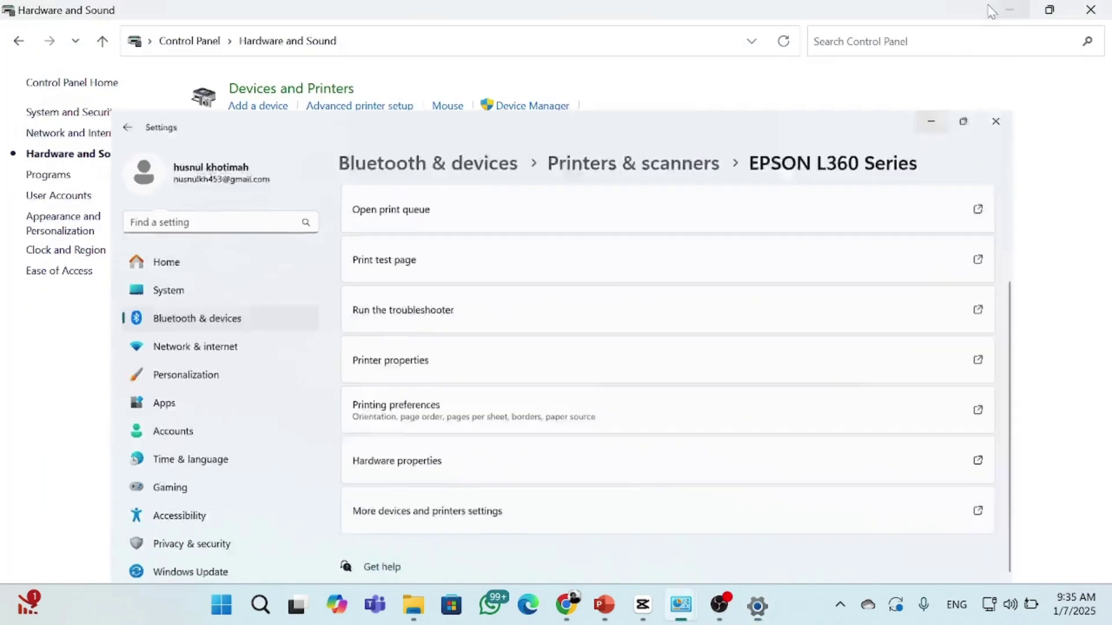
click(415, 605)
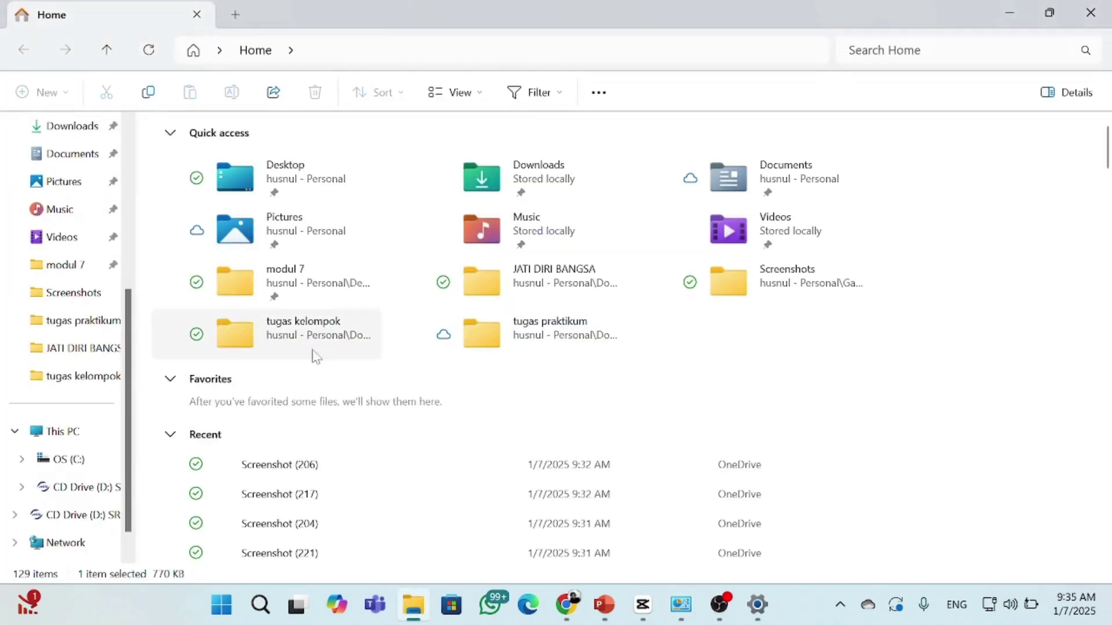
click(33, 440)
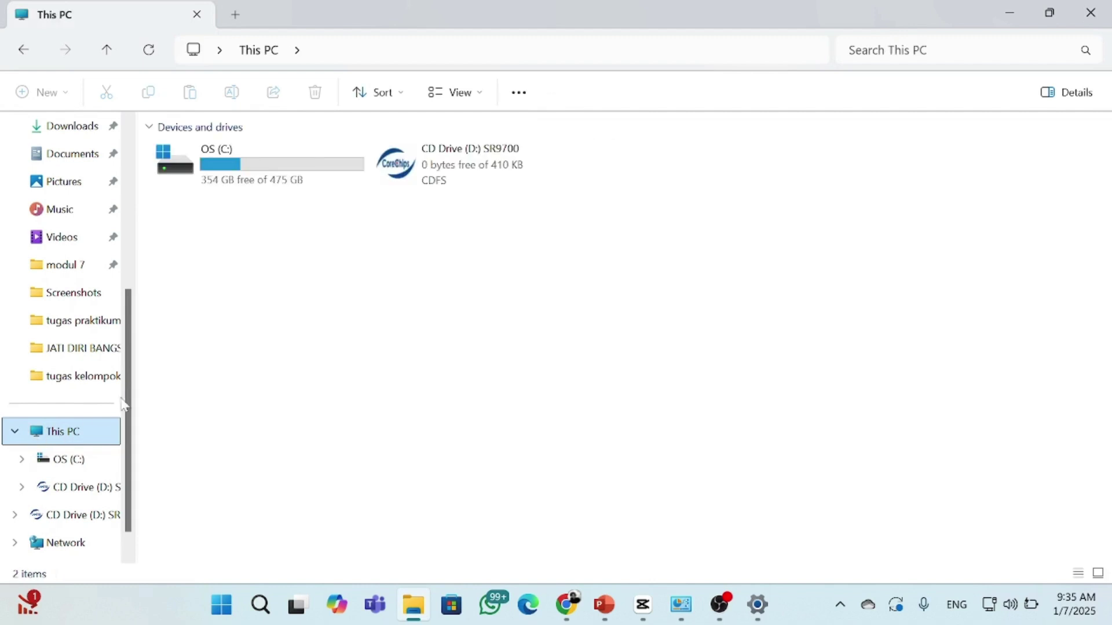
double_click(309, 157)
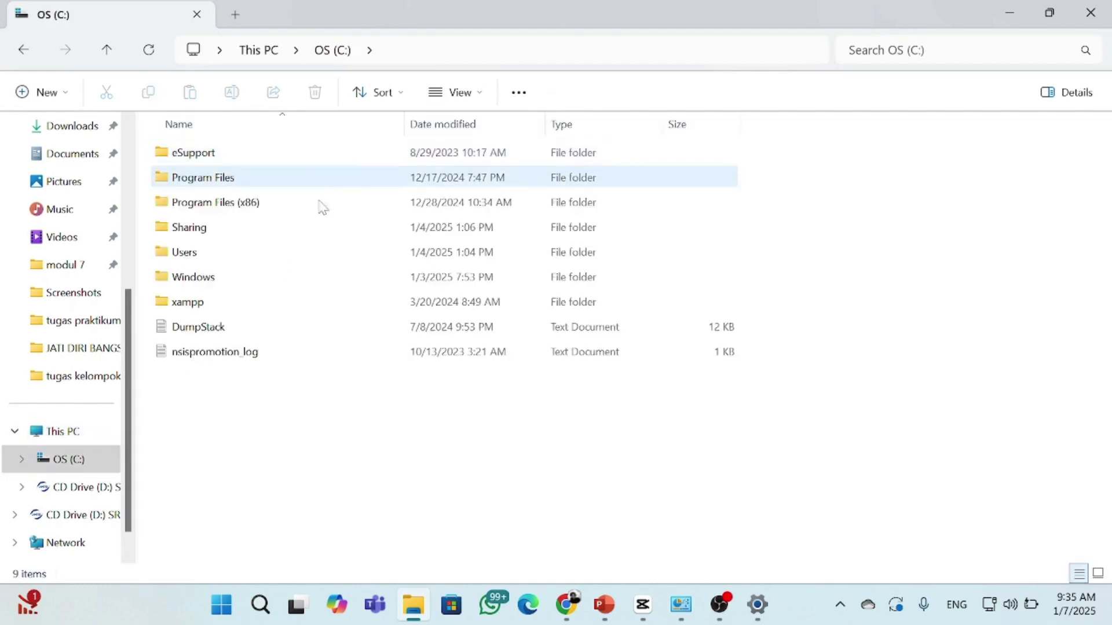
double_click(254, 231)
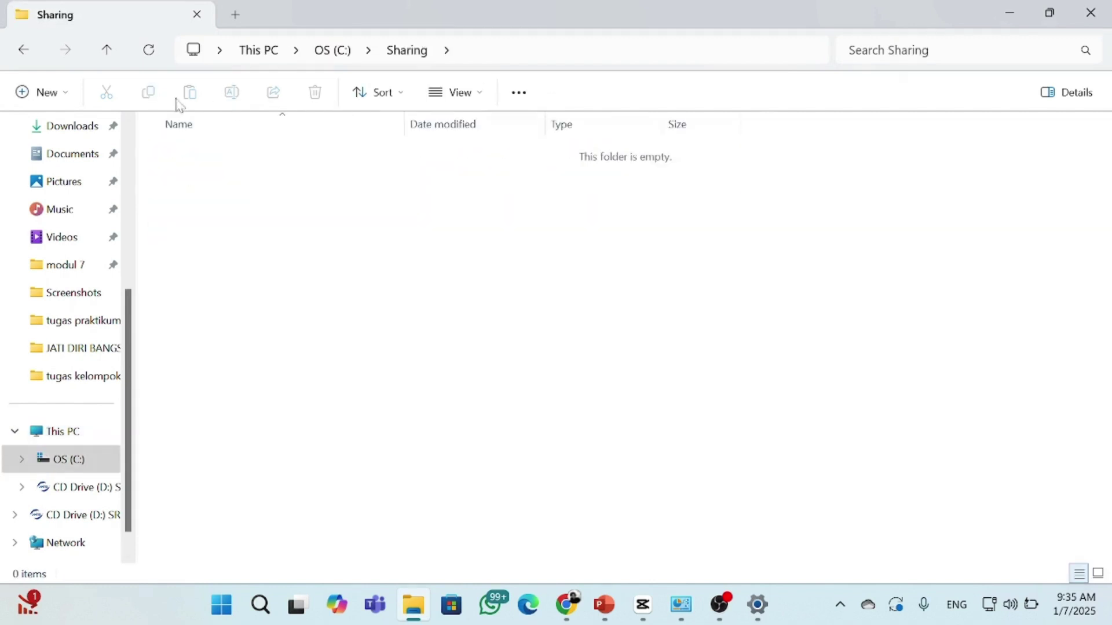
Create a folder named all and a folder named for the new user in Sharing
click(38, 92)
click(136, 132)
text(a)
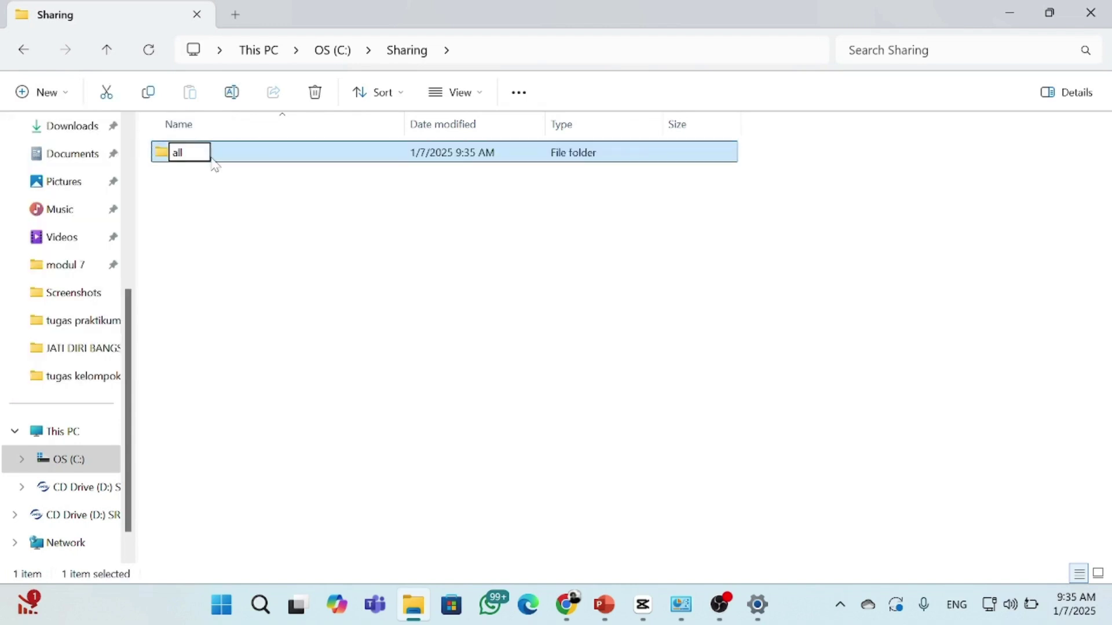
text(ll)
key(Return)
click(32, 95)
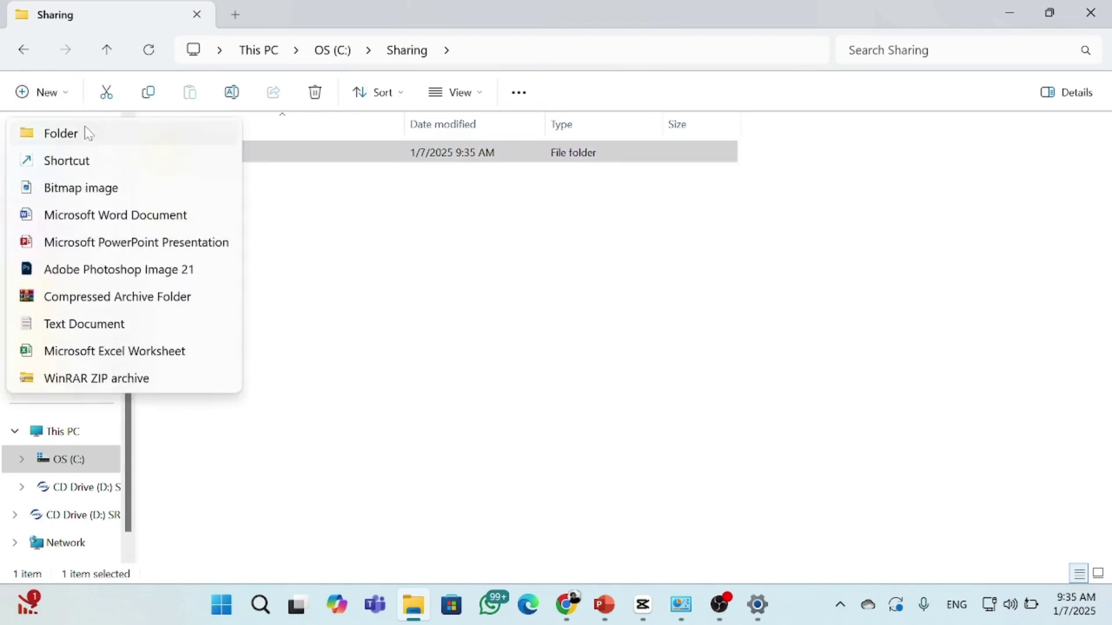
click(88, 134)
text(Nisva)
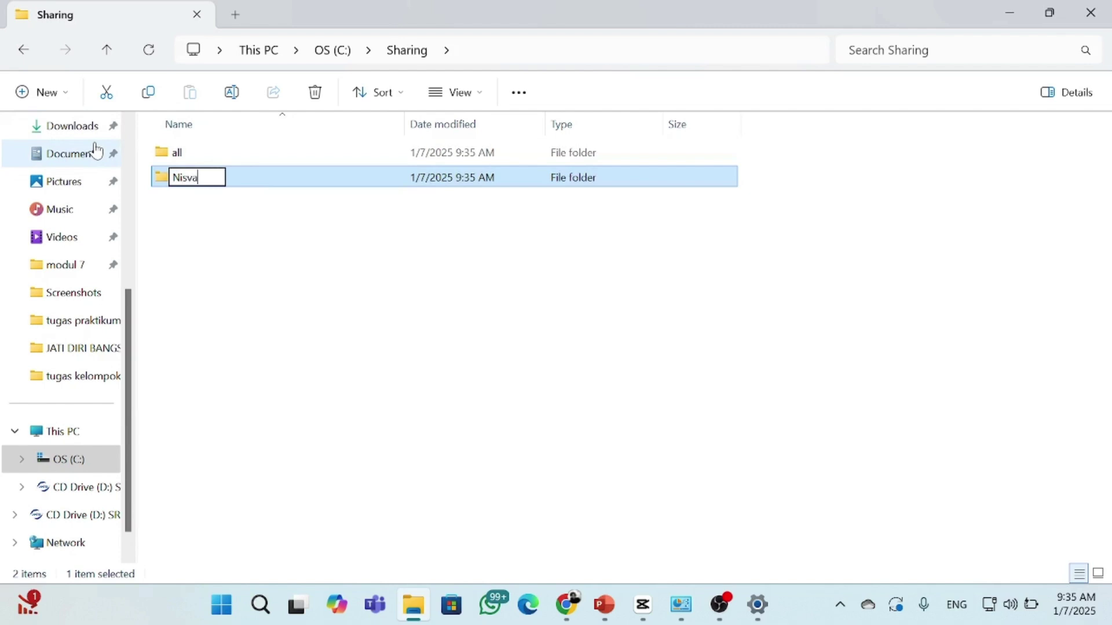
key(BackSpace)
key(BackSpace)
key(BackSpace)
key(BackSpace)
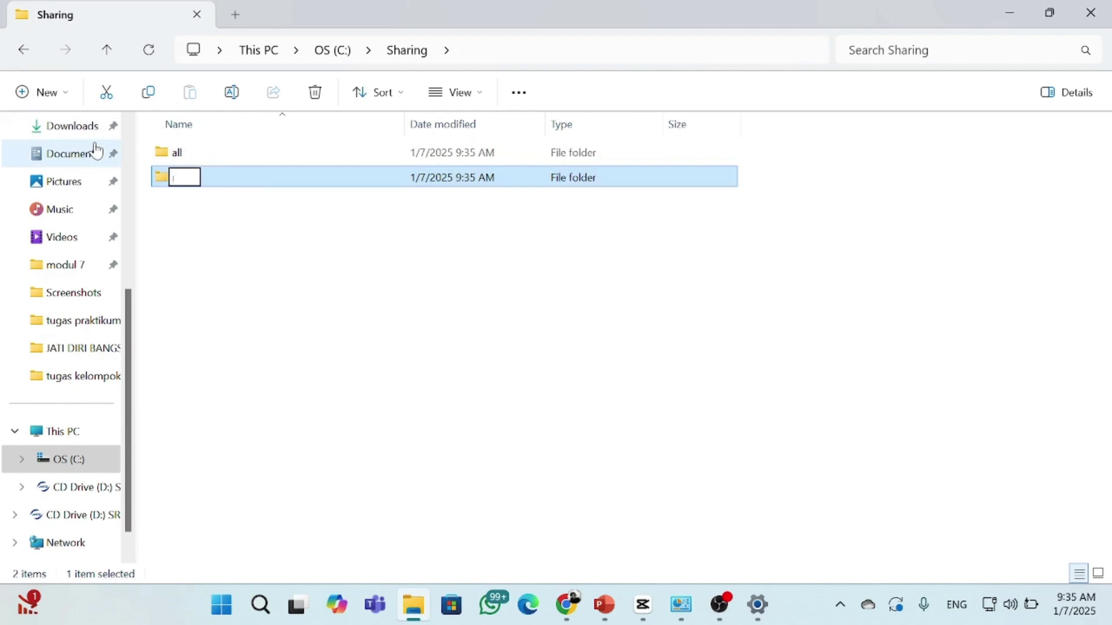
text(nisva)
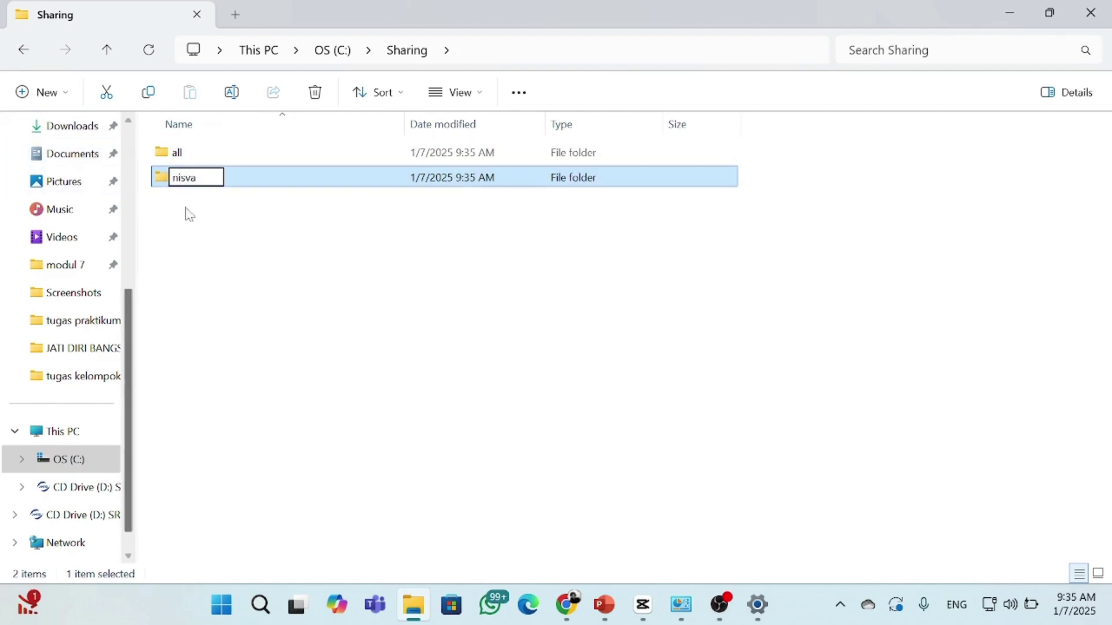
click(190, 214)
Add a third folder named admin, then select the all folder
click(41, 92)
click(55, 131)
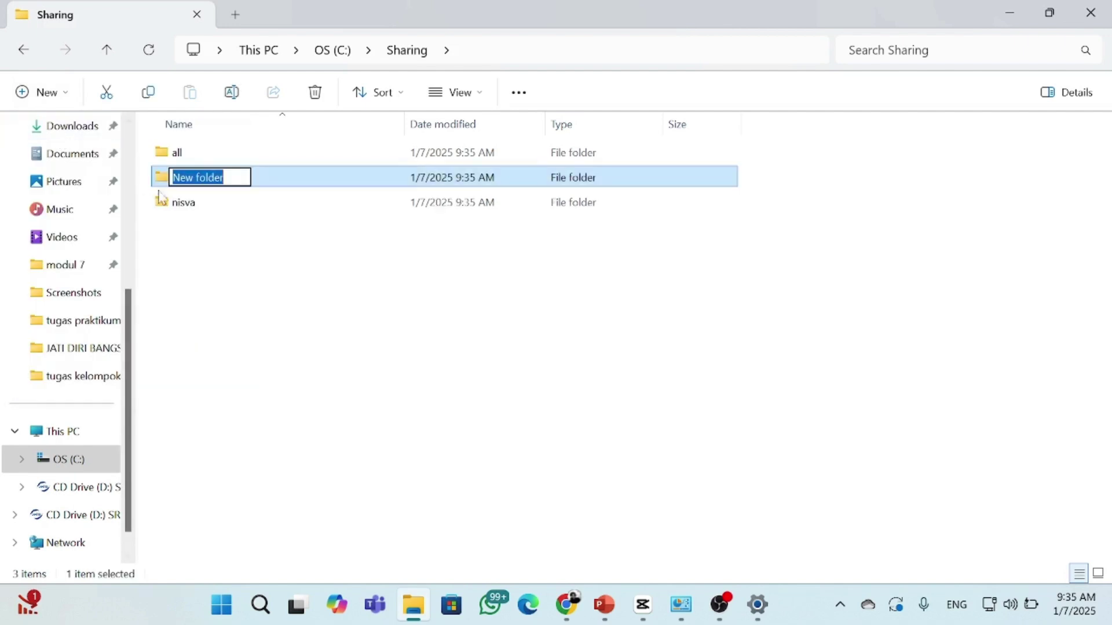
text(adm)
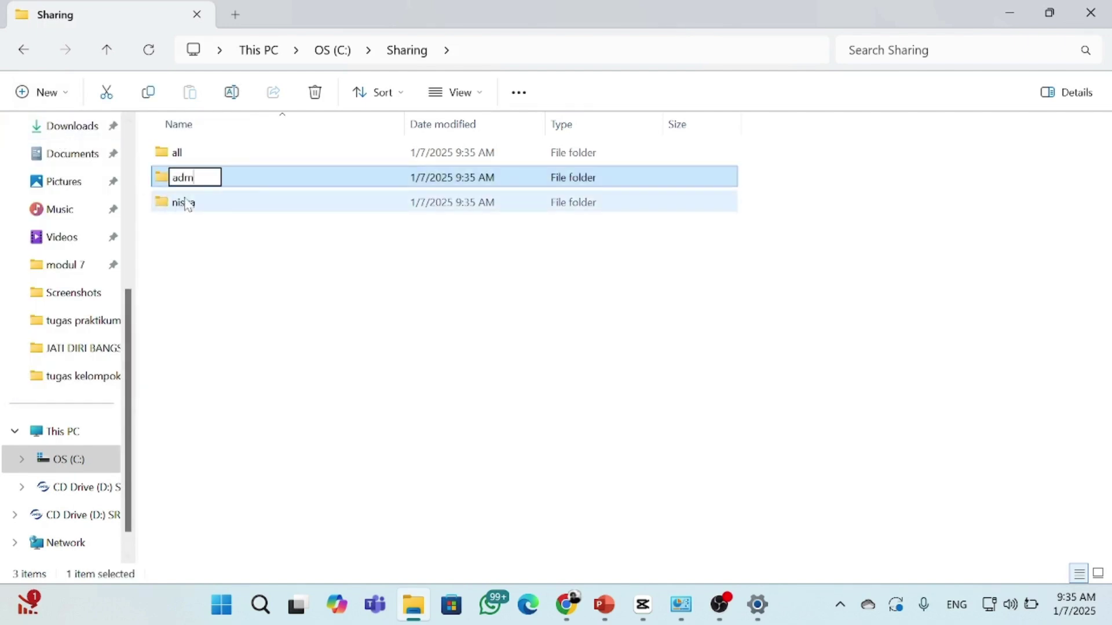
text(in)
click(212, 243)
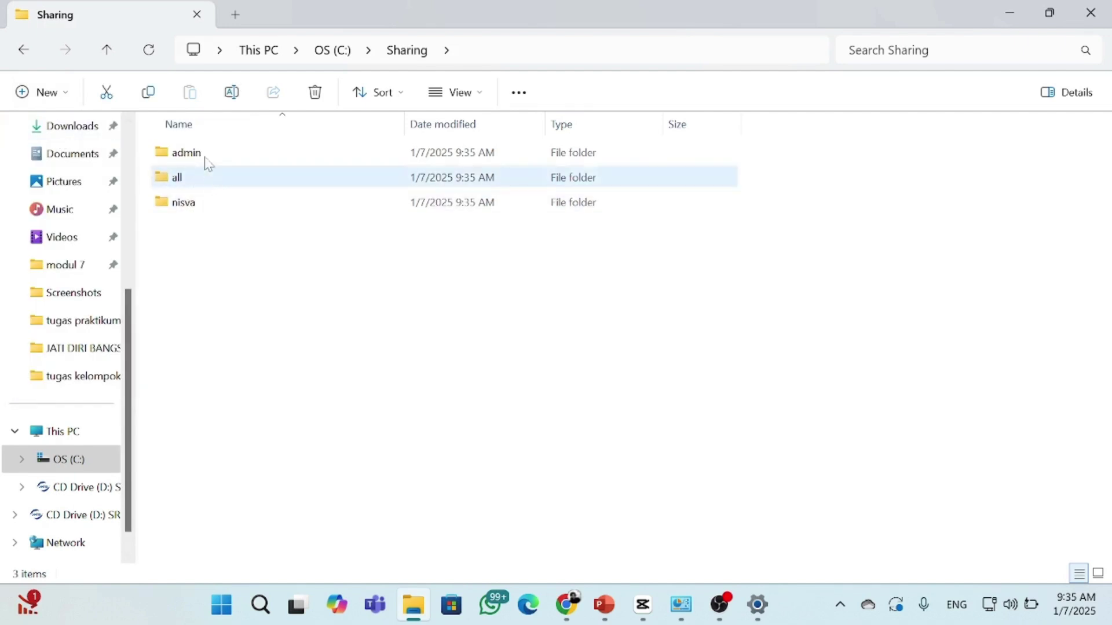
click(207, 181)
Open the all folder's sharing properties and start sharing with Everyone, then cancel
right_click(207, 182)
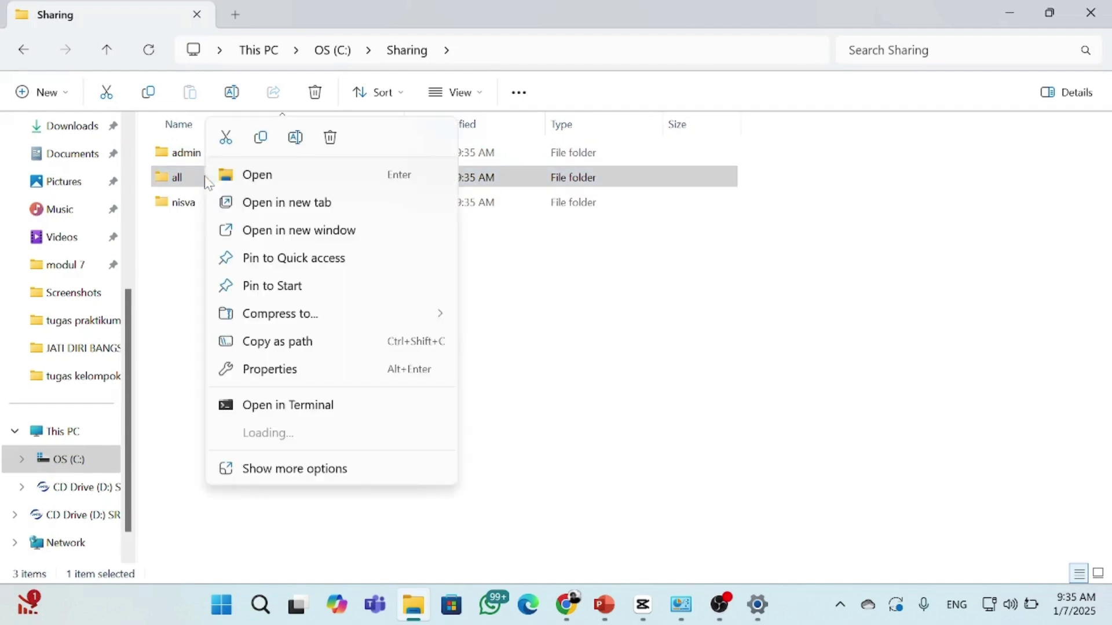
click(257, 369)
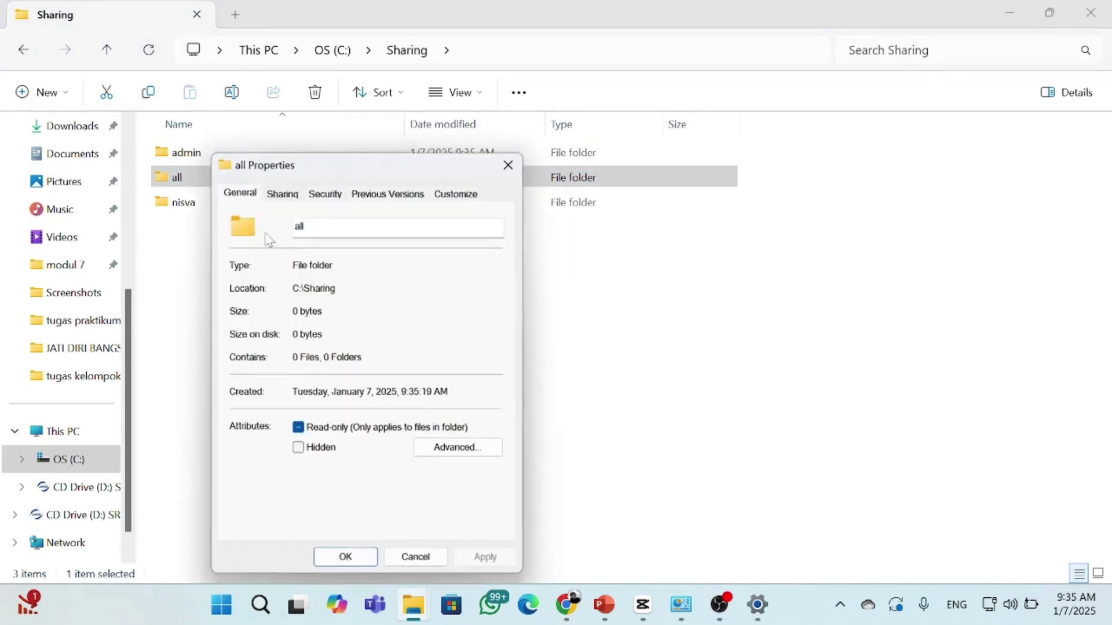
click(281, 194)
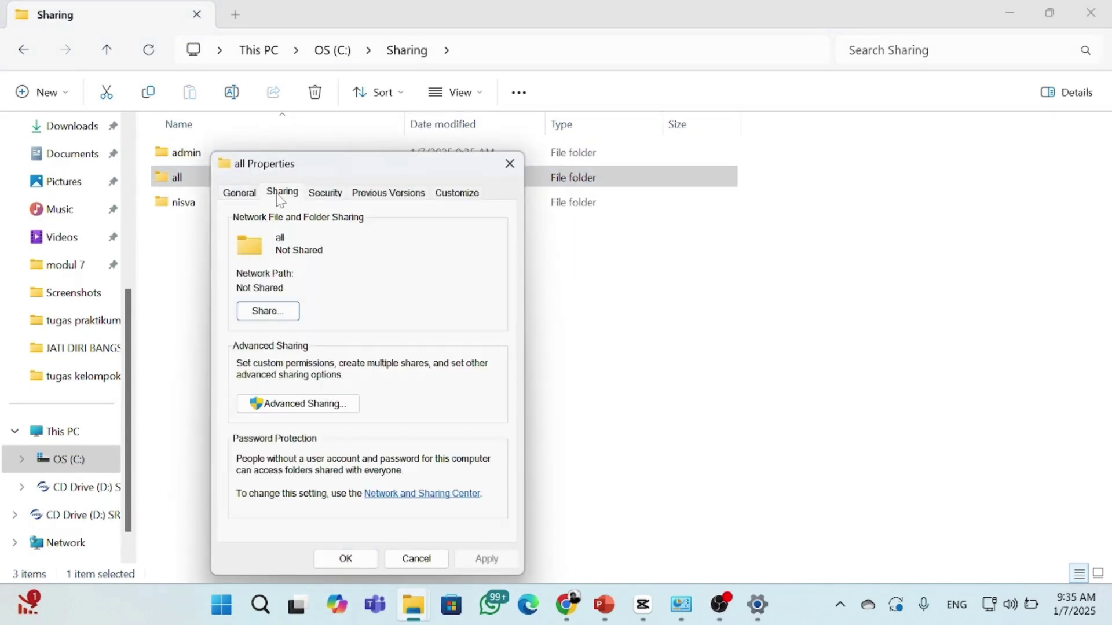
click(268, 313)
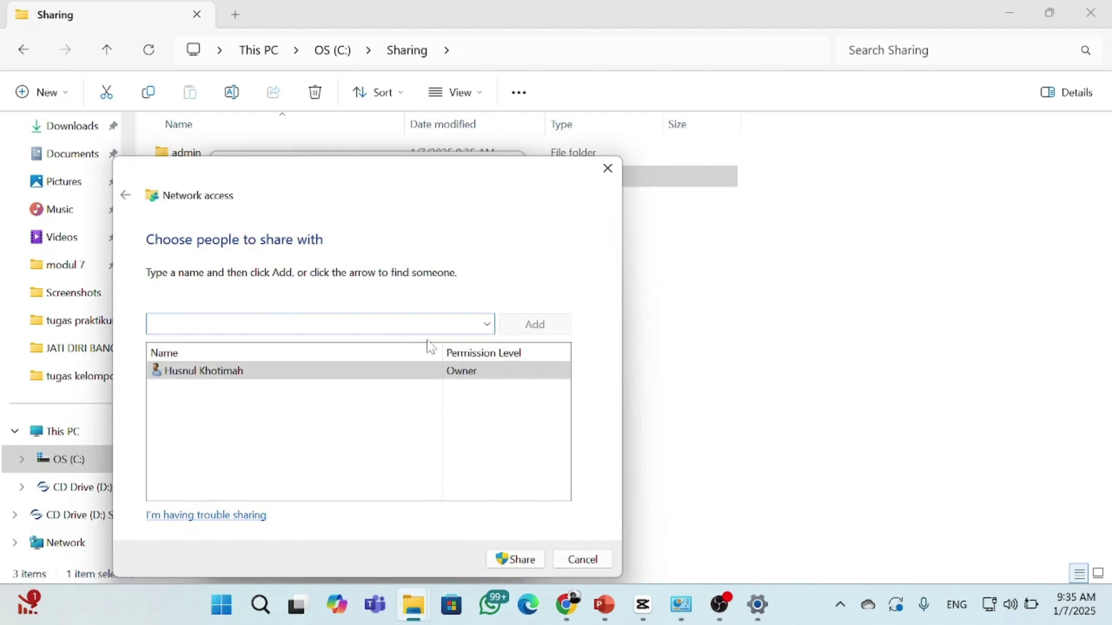
click(487, 325)
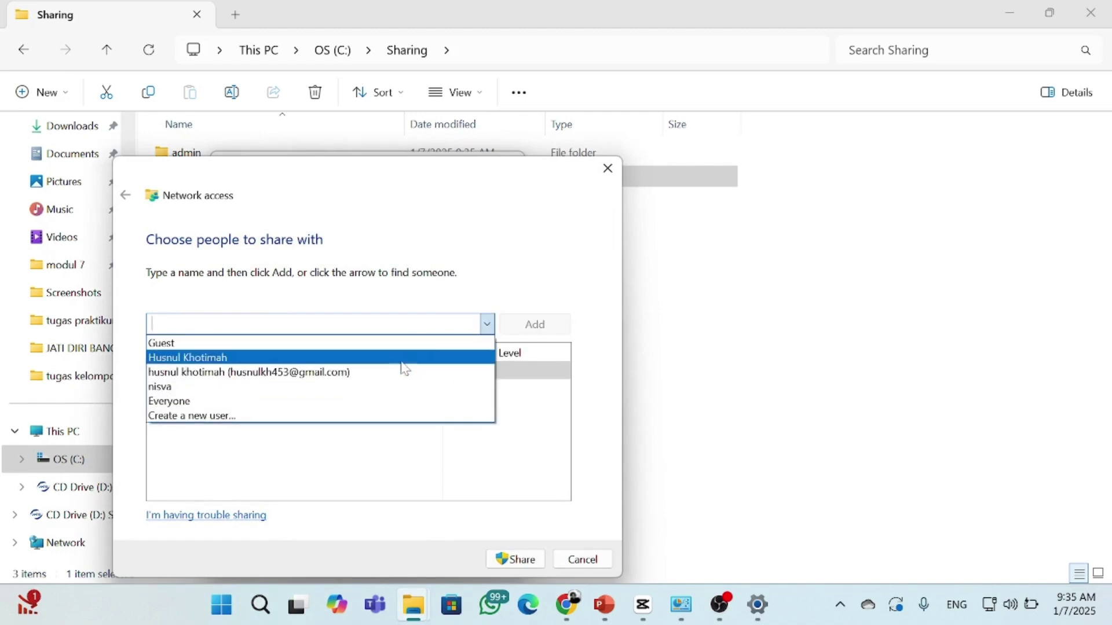
click(358, 402)
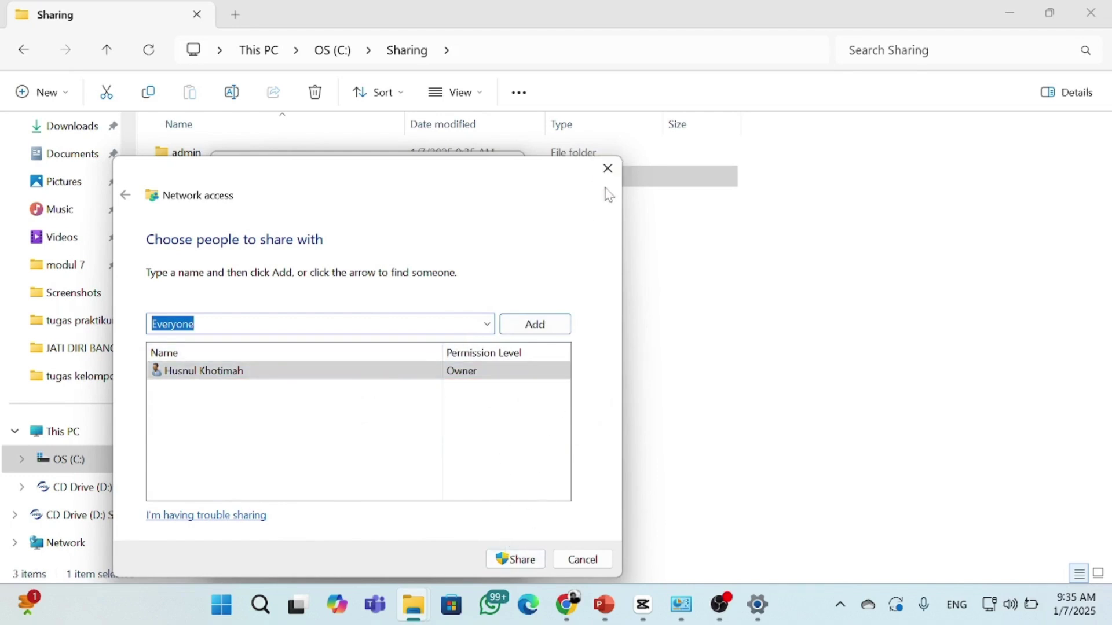
click(608, 169)
Share the all folder with Everyone at Read/Write, check Security, and close Properties
click(268, 311)
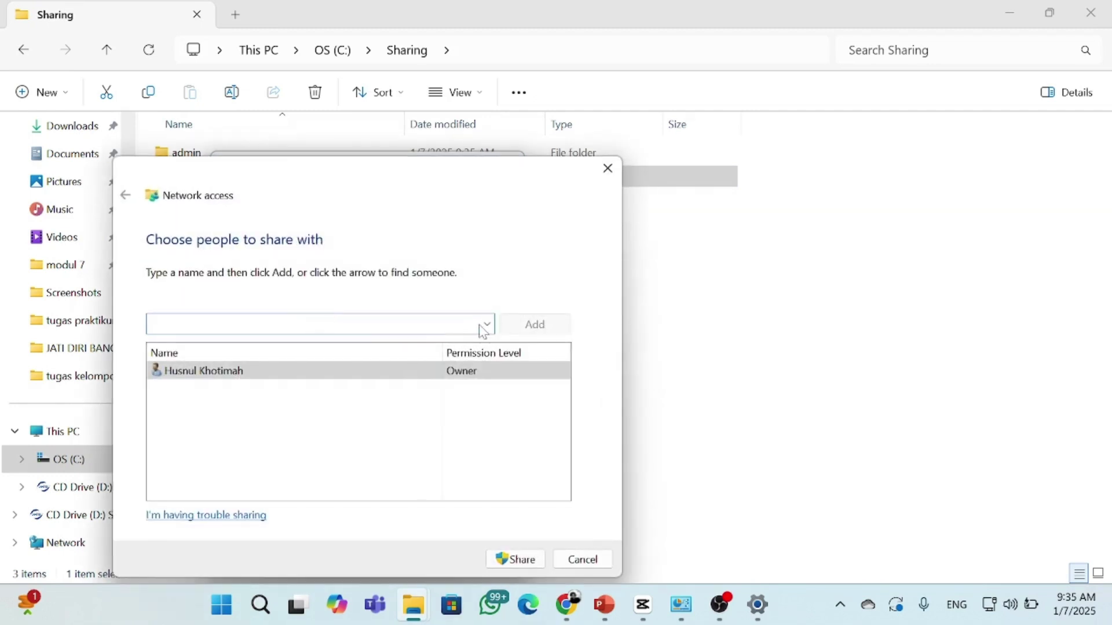
click(487, 324)
click(402, 402)
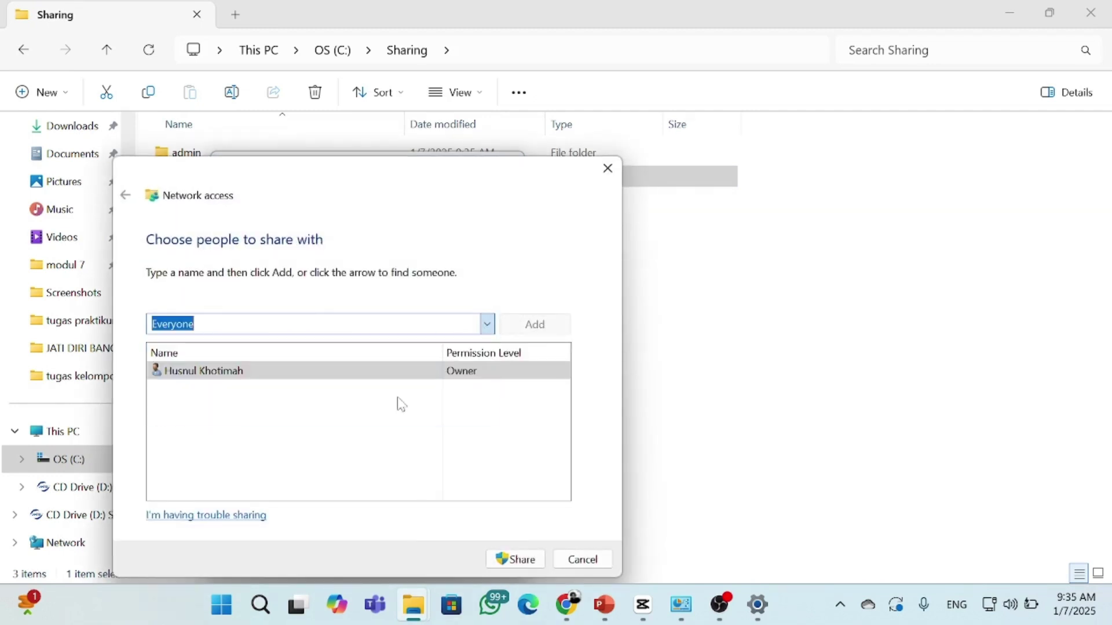
click(536, 326)
click(480, 371)
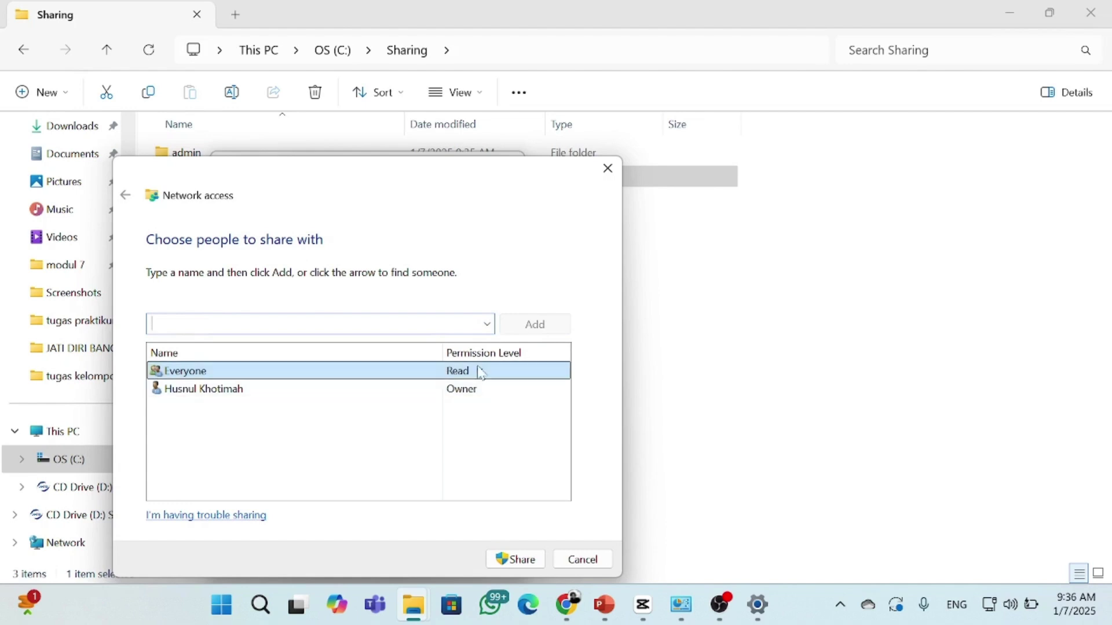
click(520, 393)
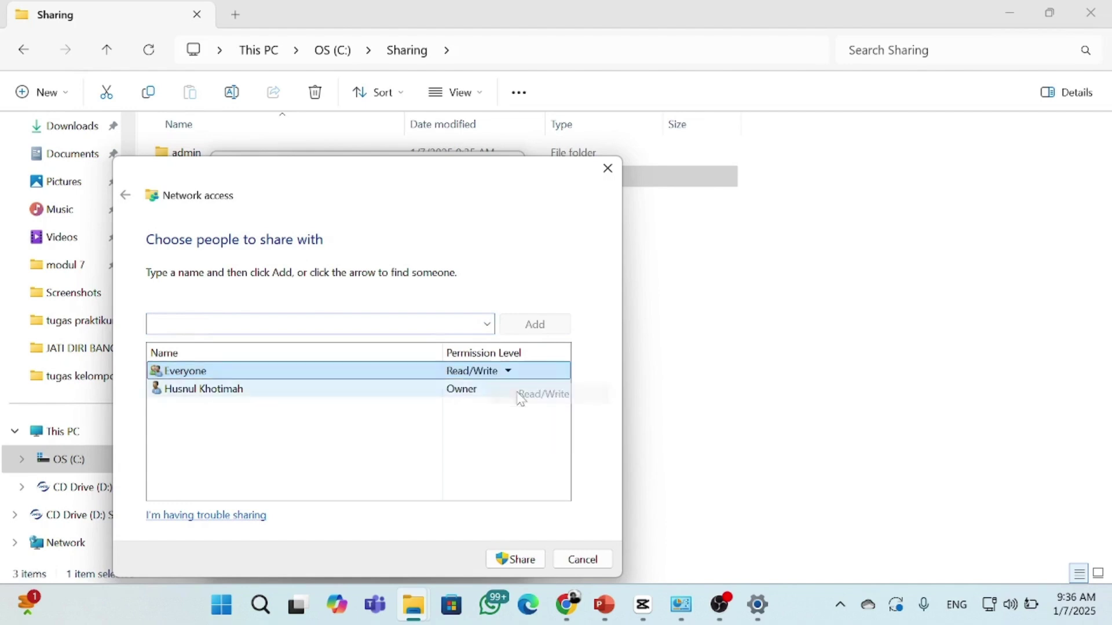
click(508, 560)
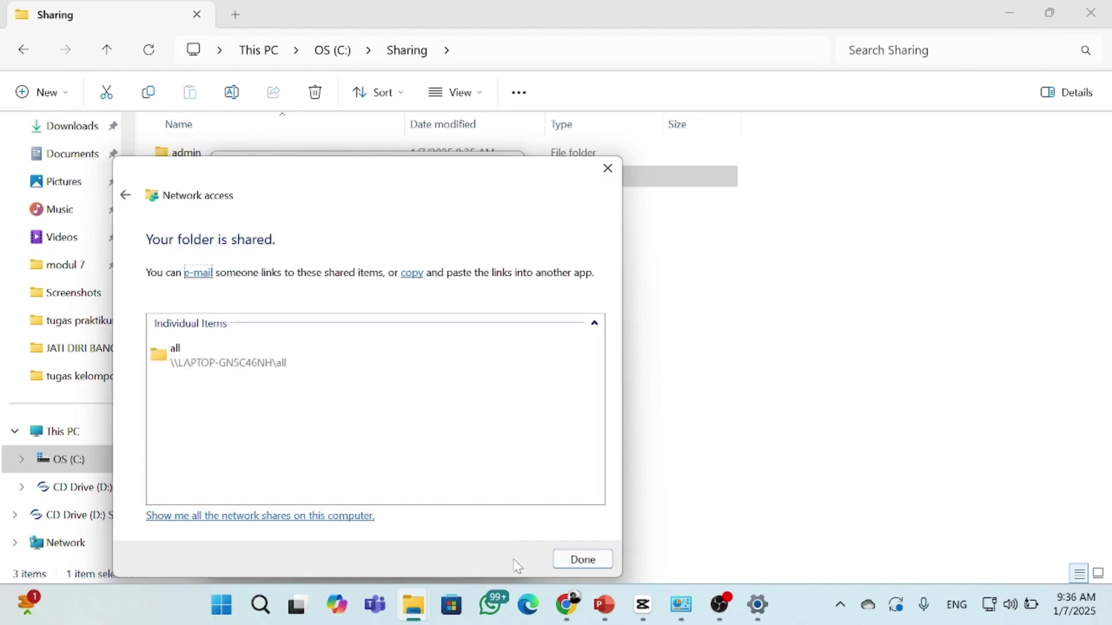
click(573, 560)
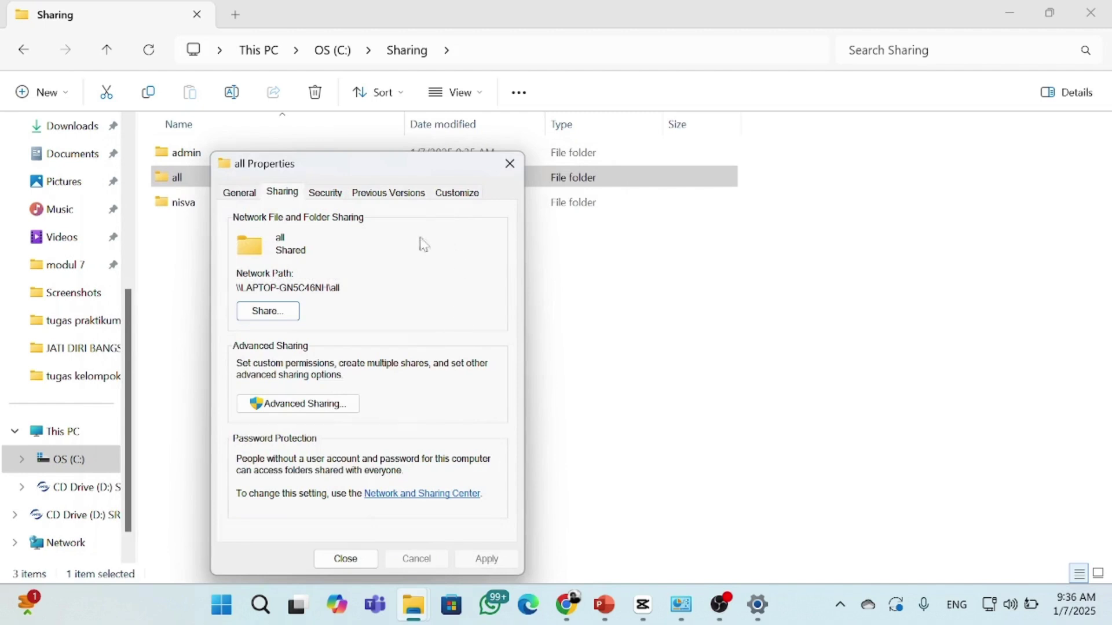
click(325, 194)
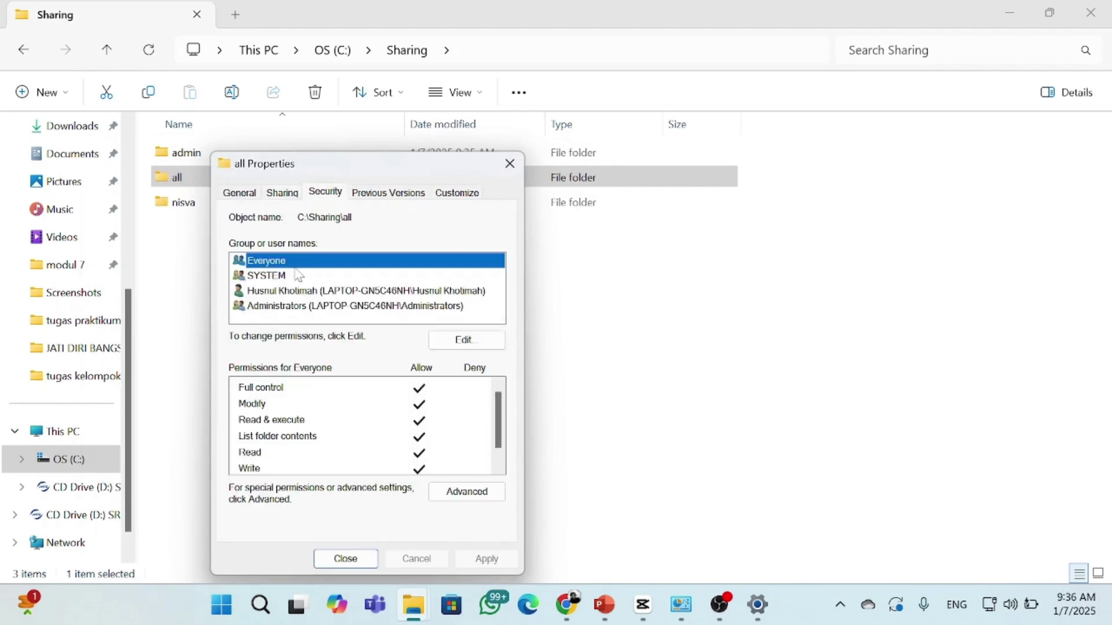
click(509, 164)
click(346, 163)
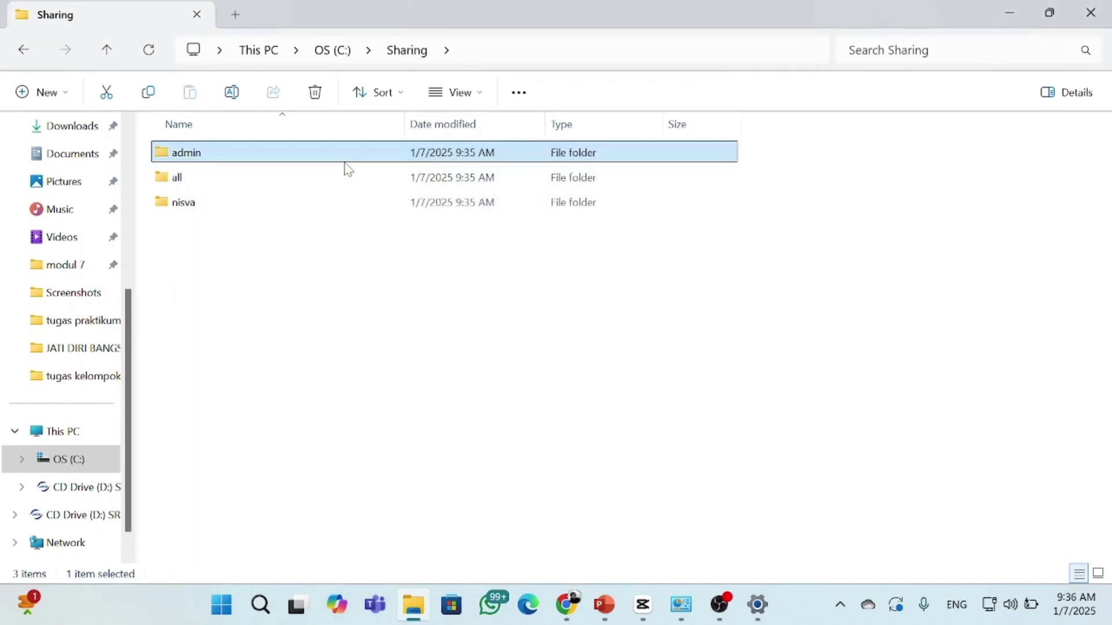
right_click(347, 168)
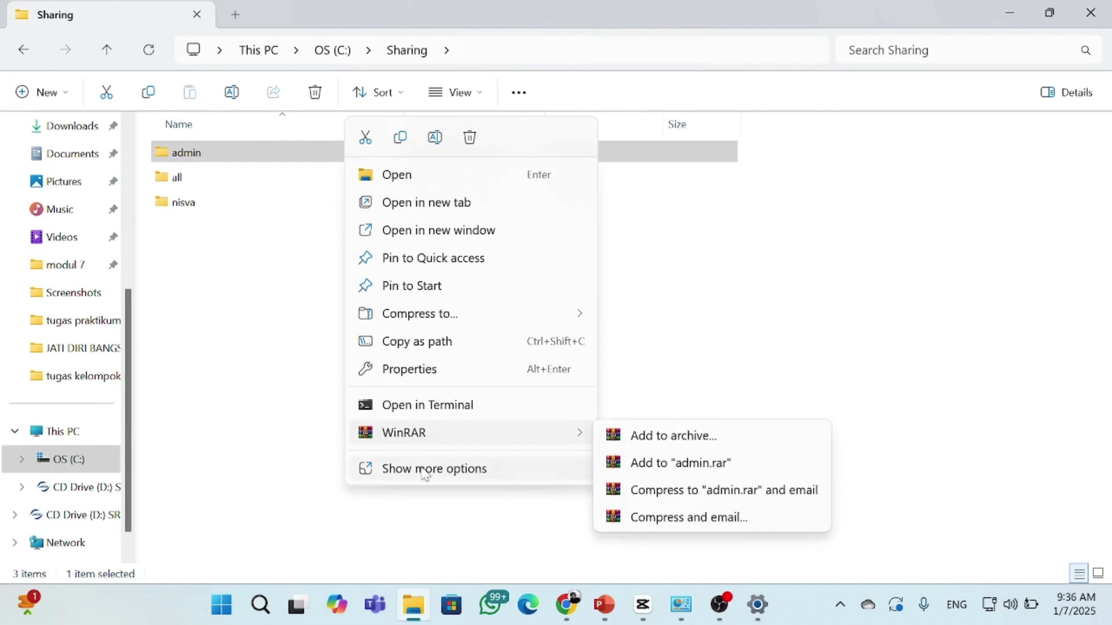
click(431, 370)
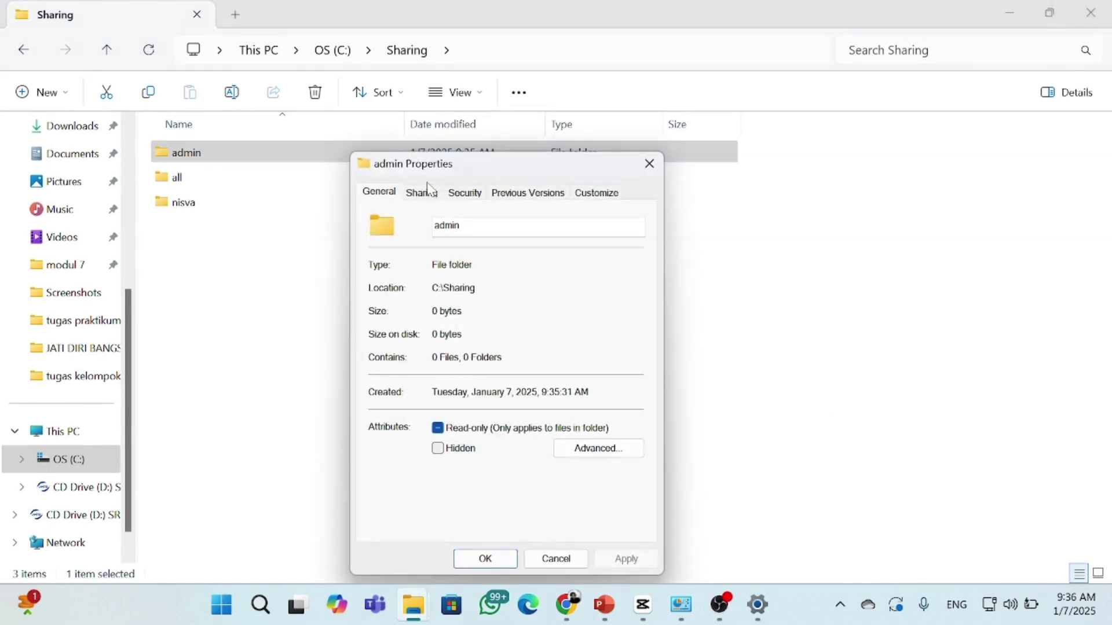
click(423, 194)
click(405, 311)
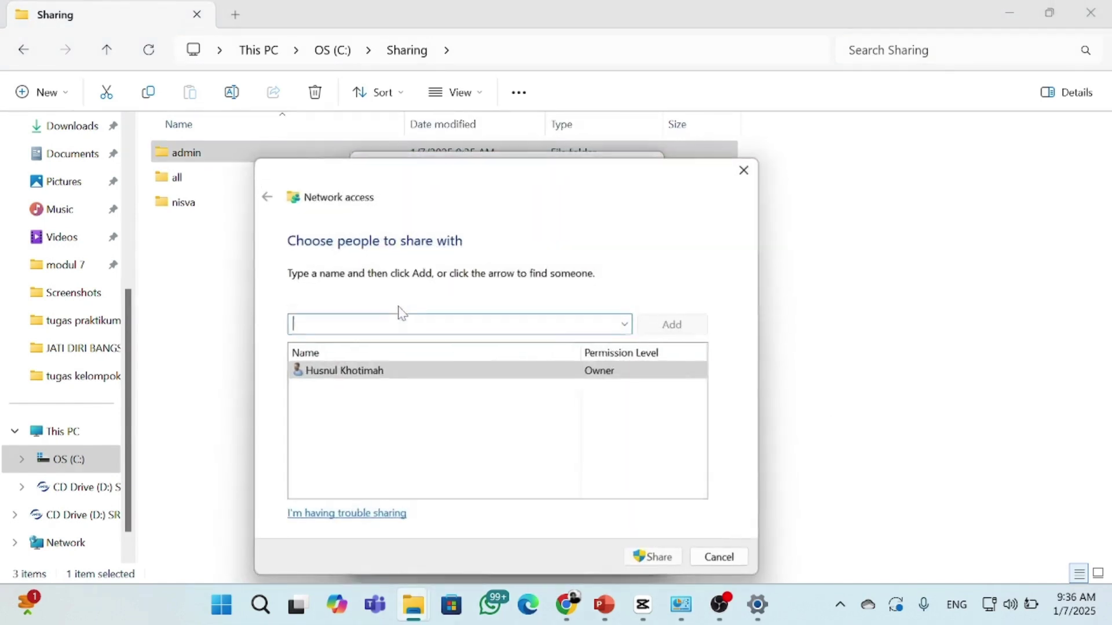
click(565, 374)
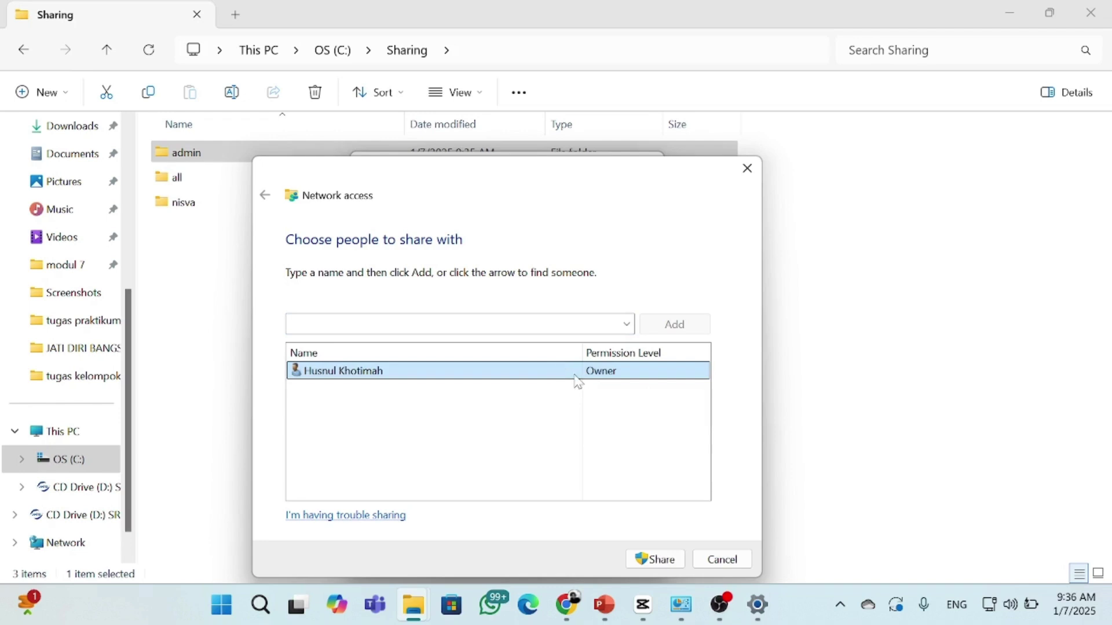
click(748, 168)
click(466, 192)
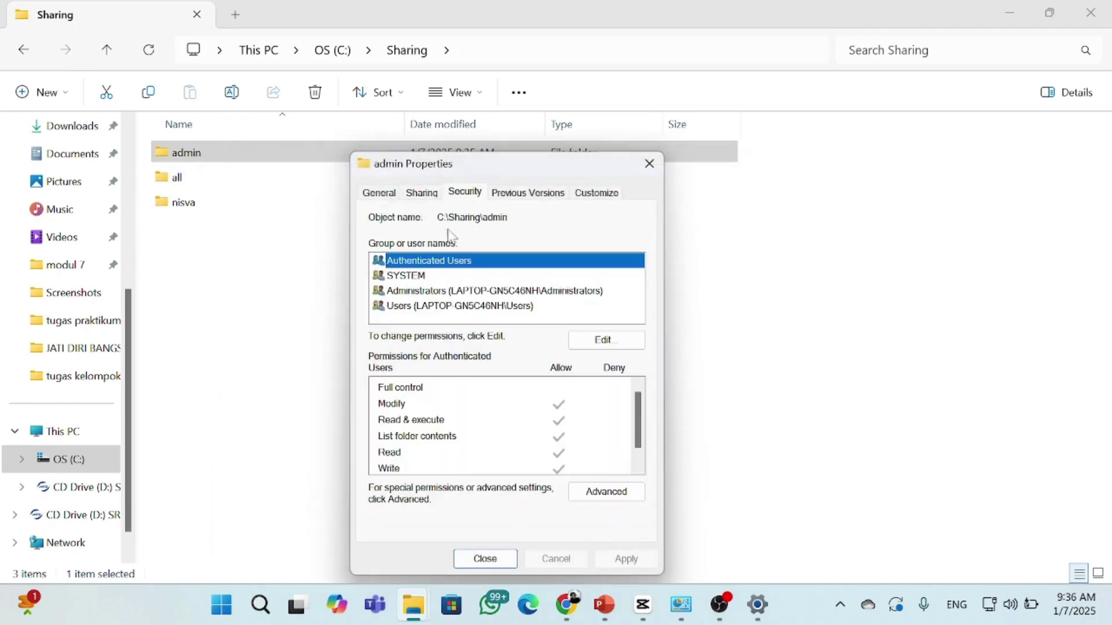
click(419, 278)
click(420, 291)
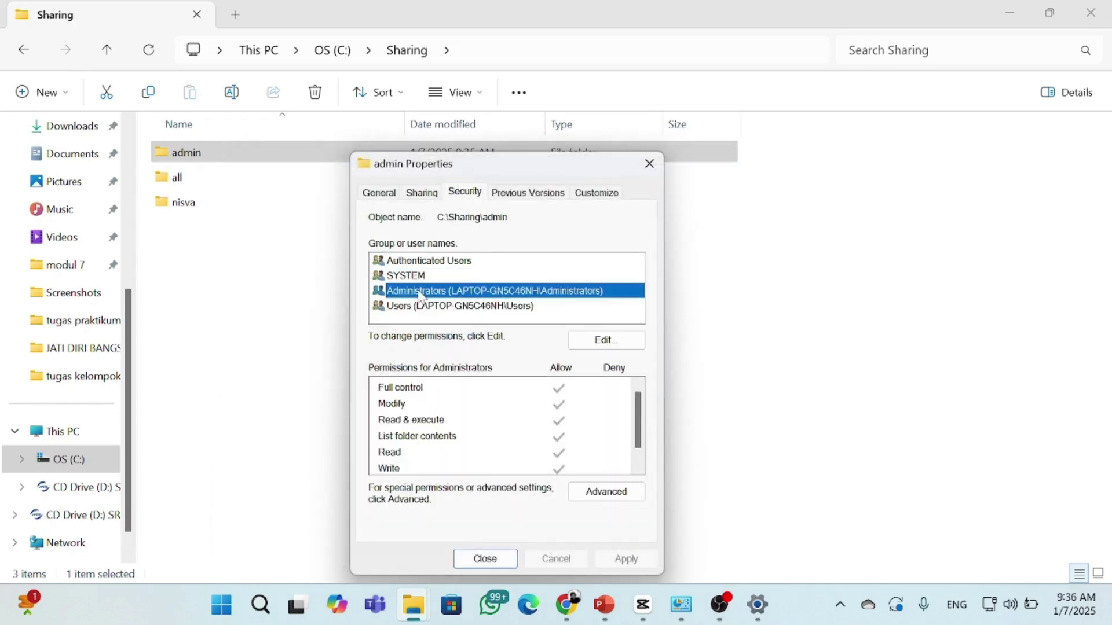
click(413, 307)
click(649, 164)
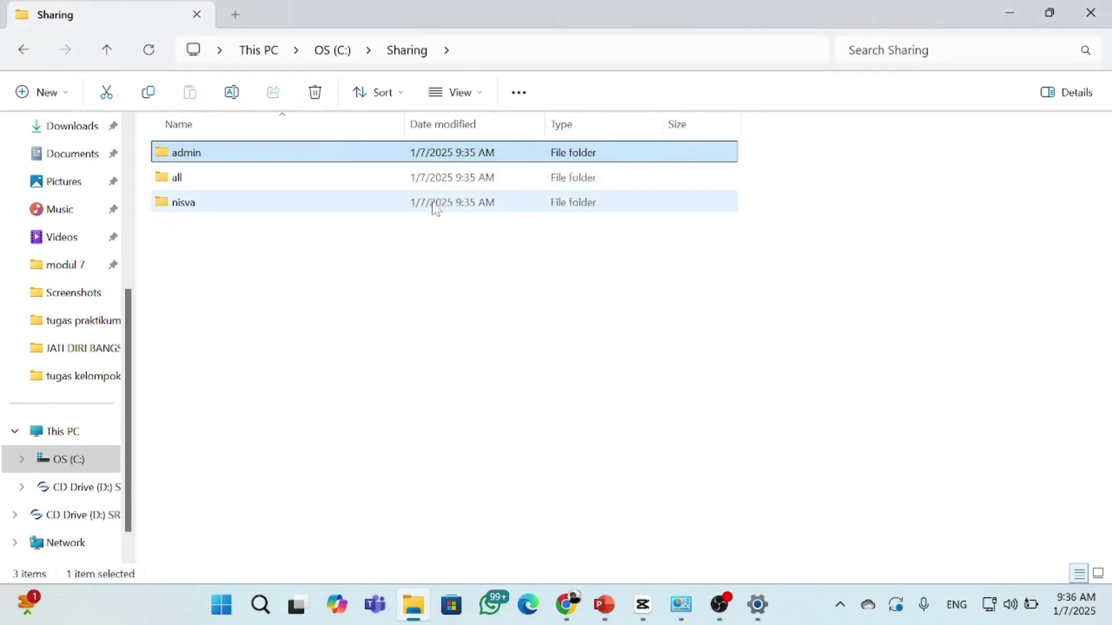
Share the new user's folder with its matching account at Read/Write and close Properties
right_click(435, 206)
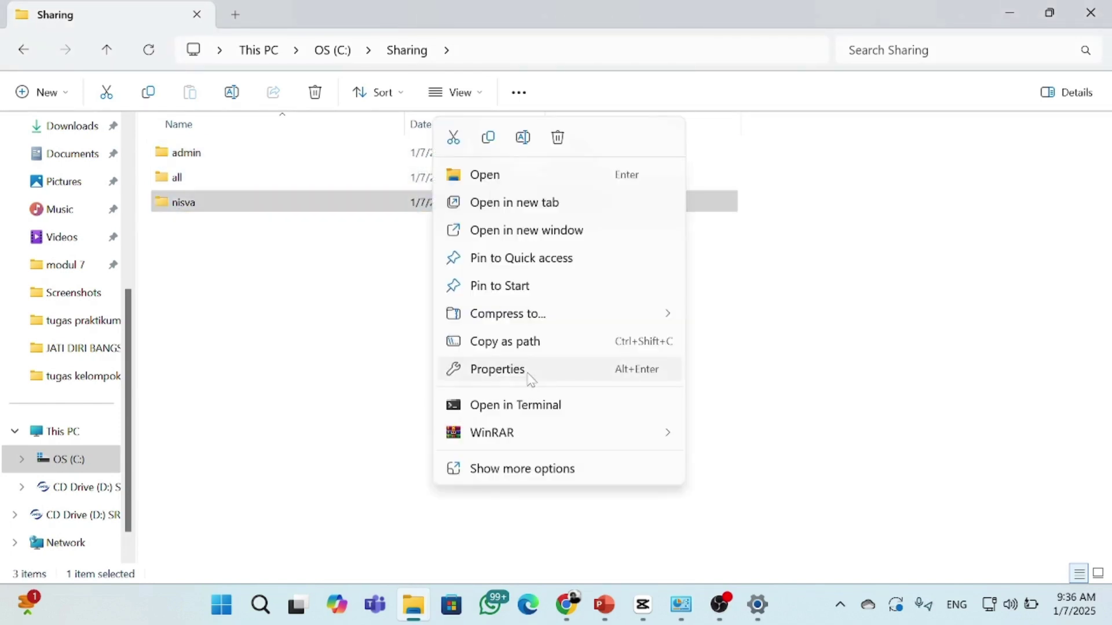
click(527, 370)
click(510, 194)
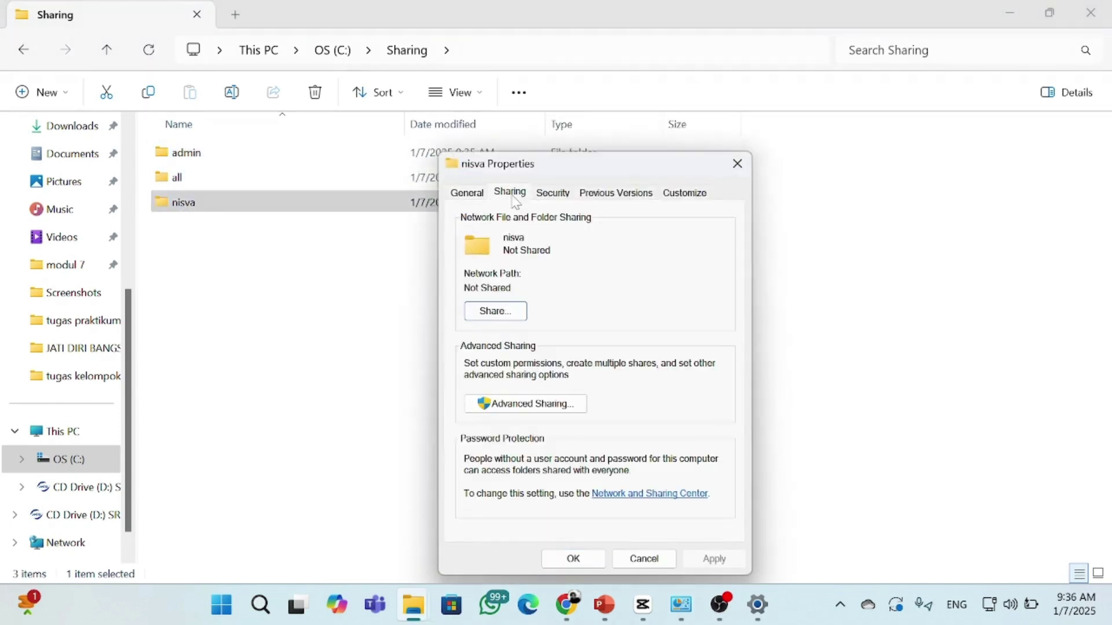
click(496, 311)
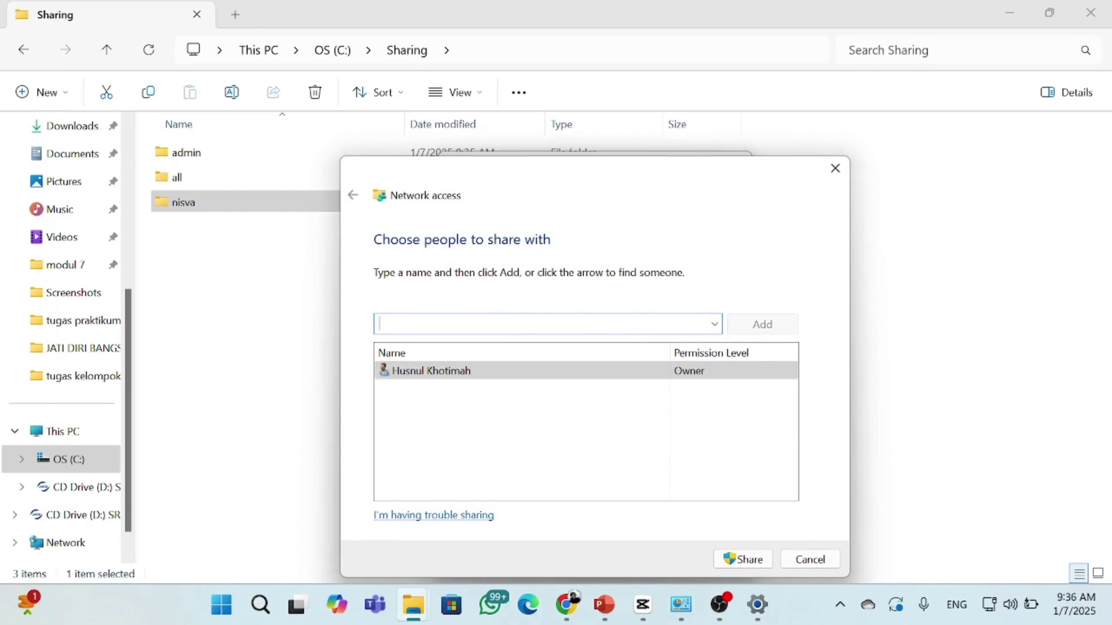
click(712, 332)
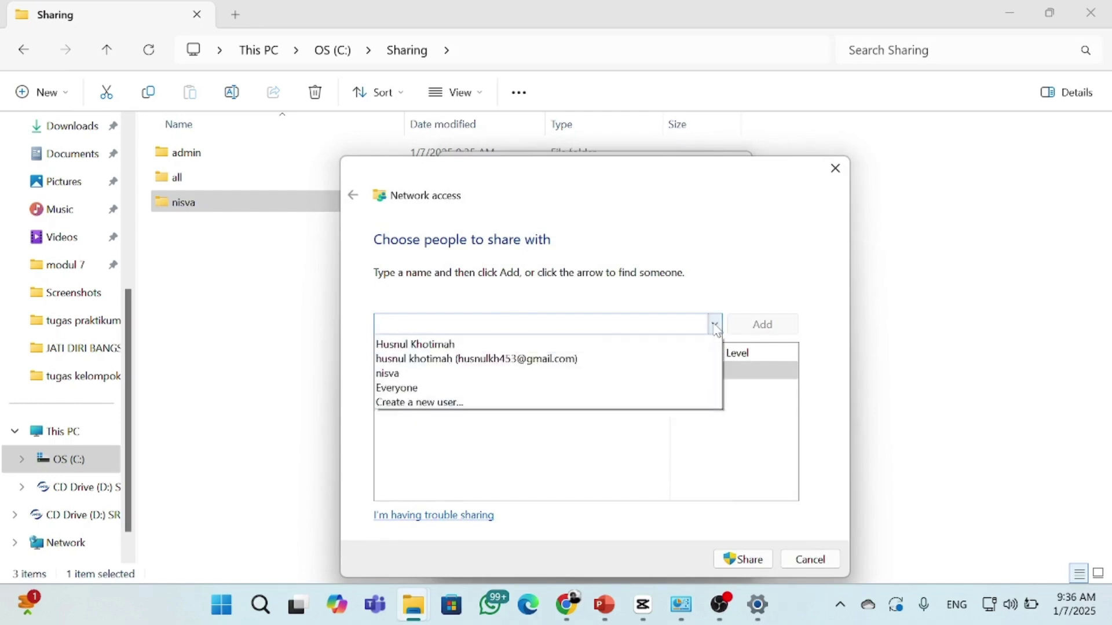
click(618, 385)
click(760, 324)
click(705, 389)
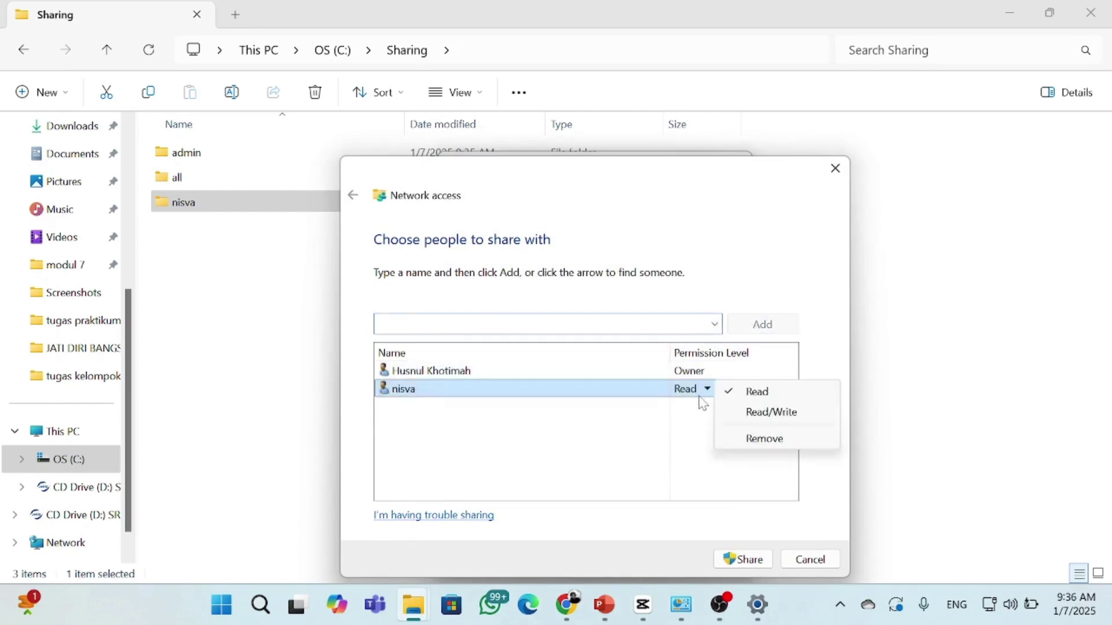
click(754, 415)
click(750, 556)
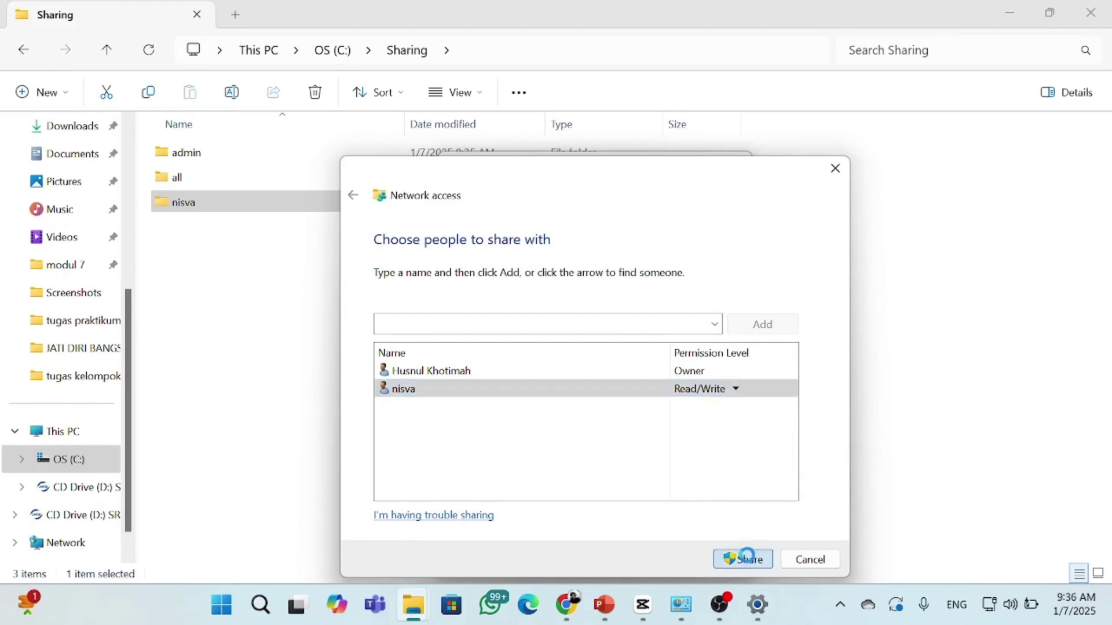
click(814, 560)
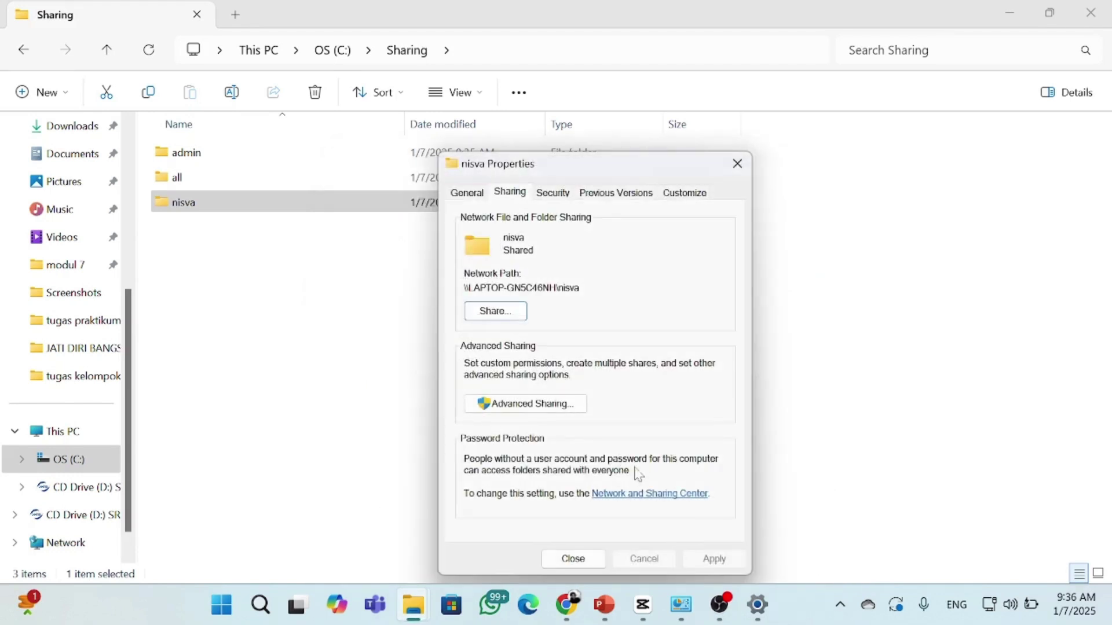
click(573, 559)
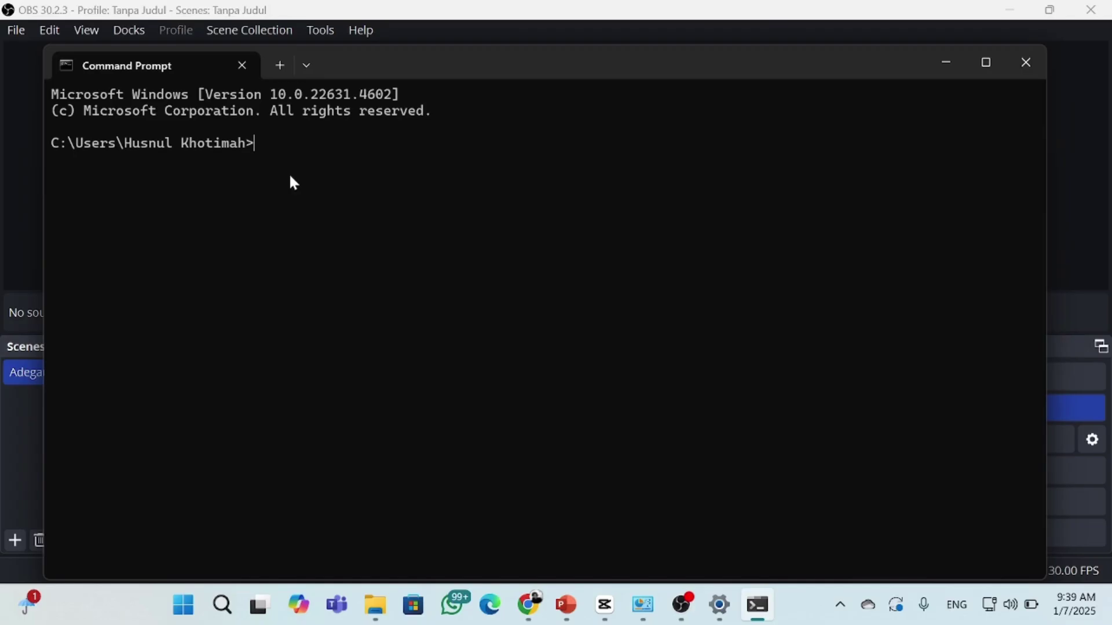
Run ipconfig and copy this PC's IPv4 address 192.168.0.101
text(ipcofign)
key(Return)
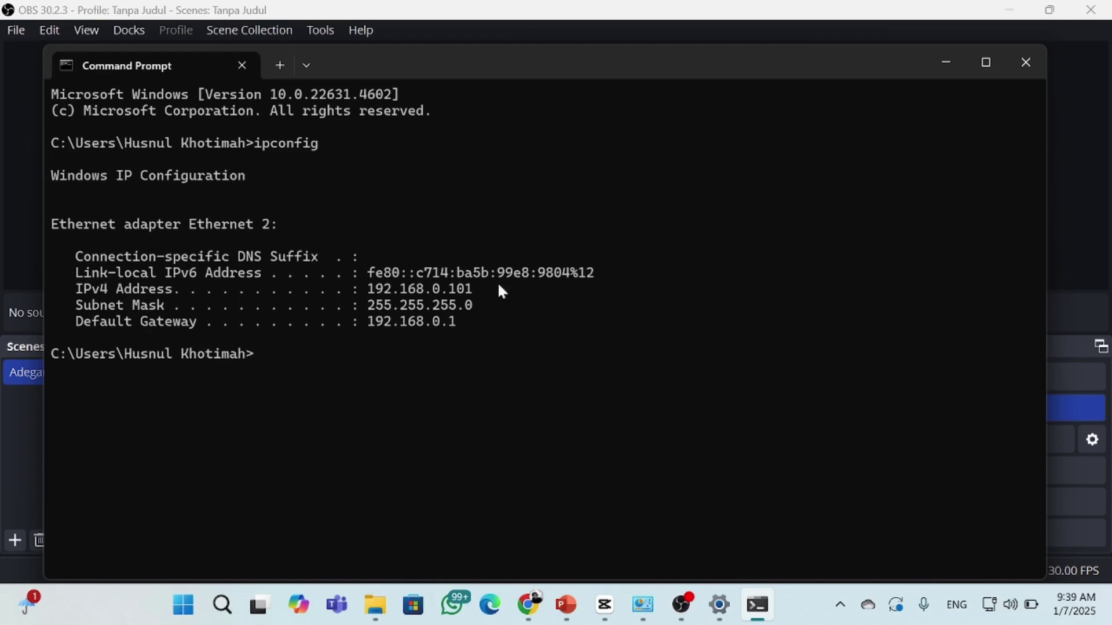
drag(366, 289, 473, 296)
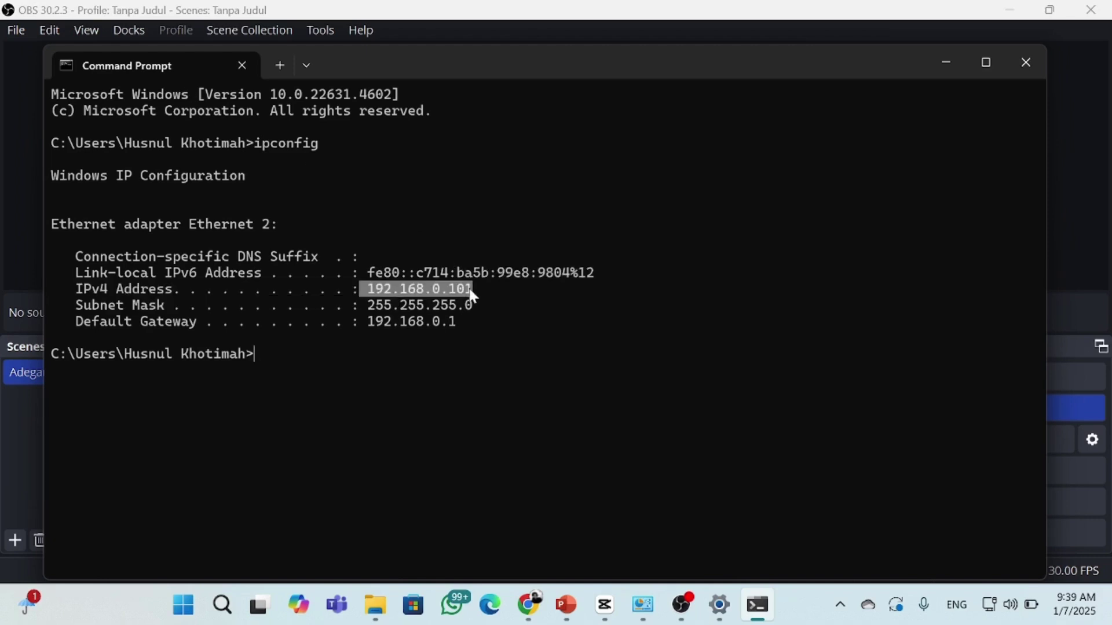
key(ctrl+c)
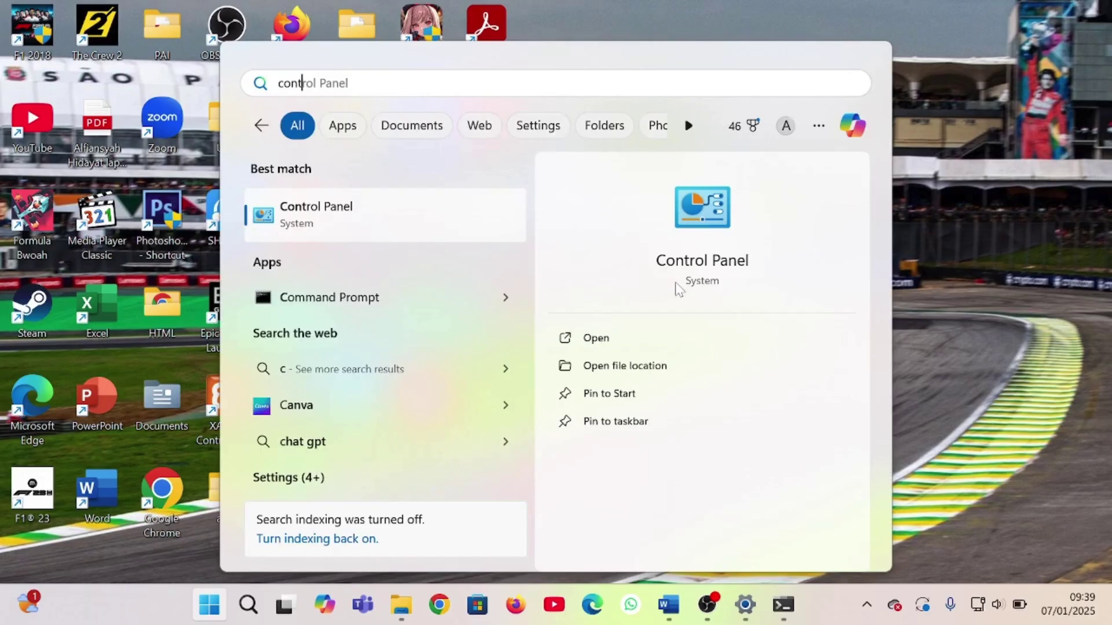
Open Credential Manager in Control Panel and begin adding a Windows credential
click(637, 346)
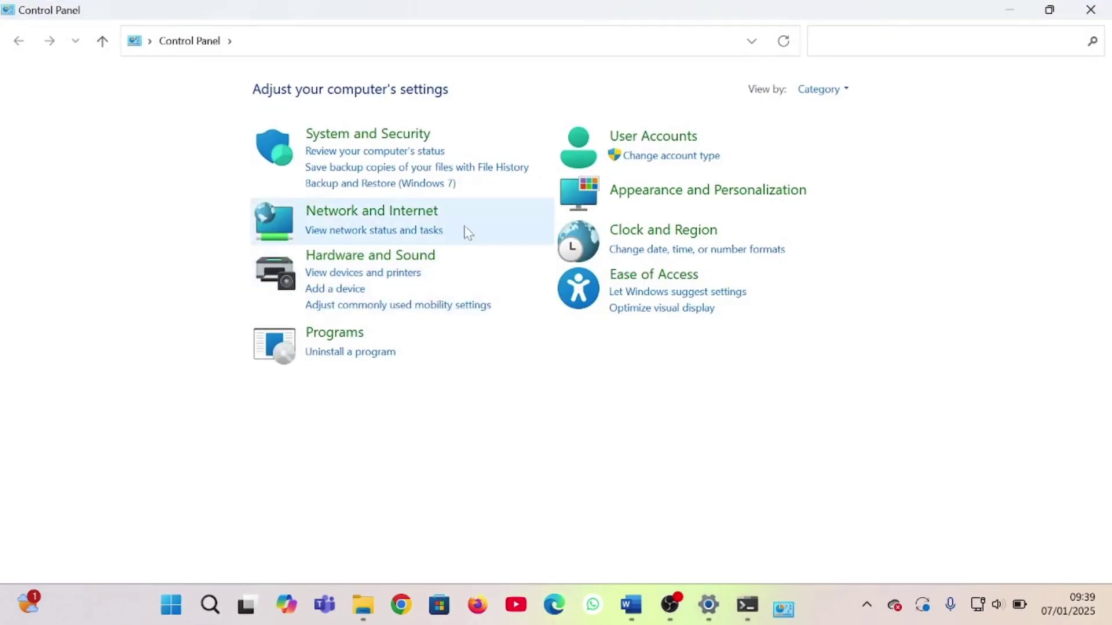
click(666, 136)
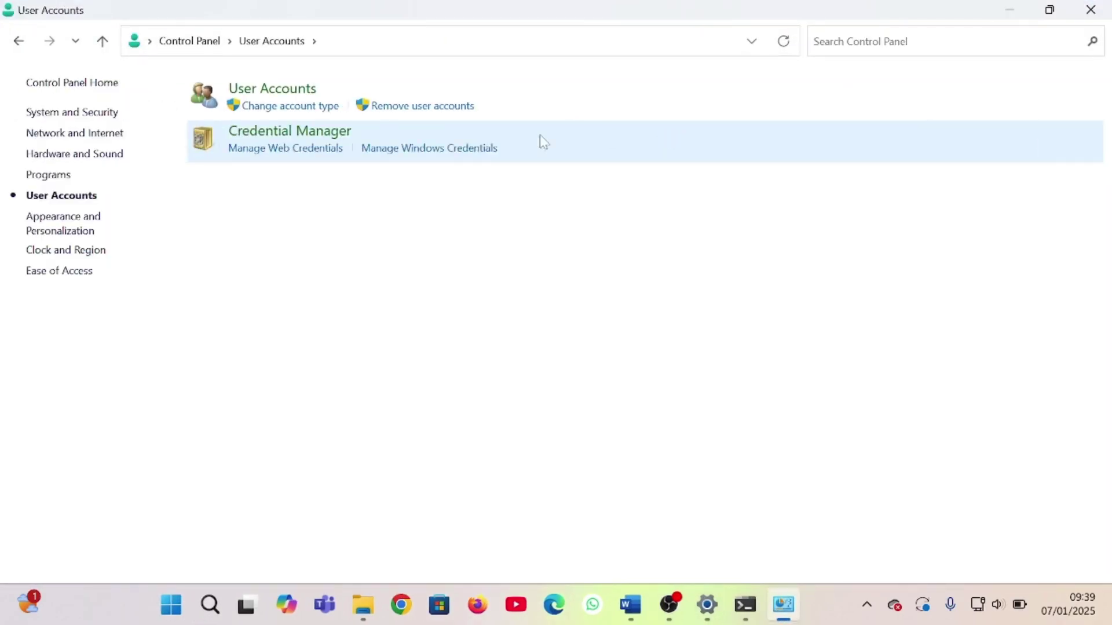
click(438, 154)
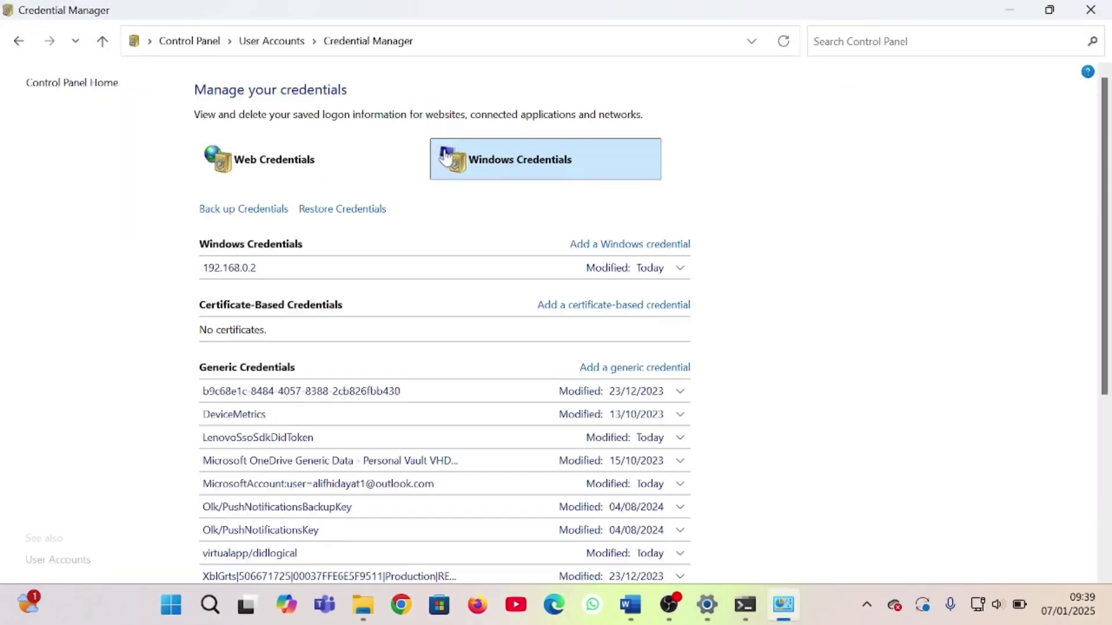
click(600, 248)
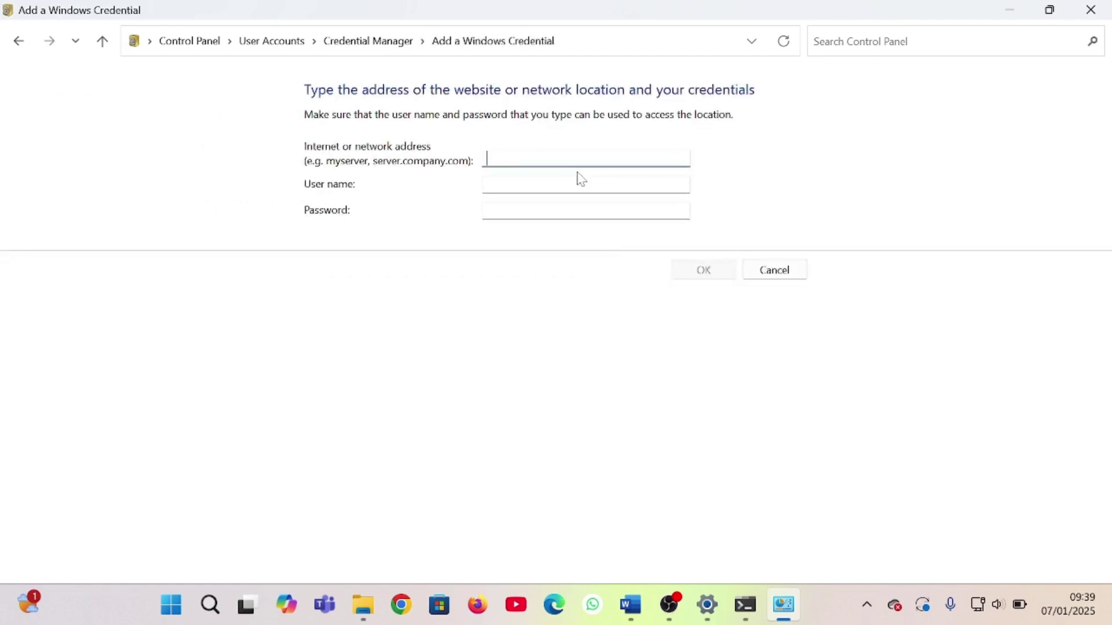
Enter network address \\192.168.0.101 with the user name and password, and save it
key(ctrl+v)
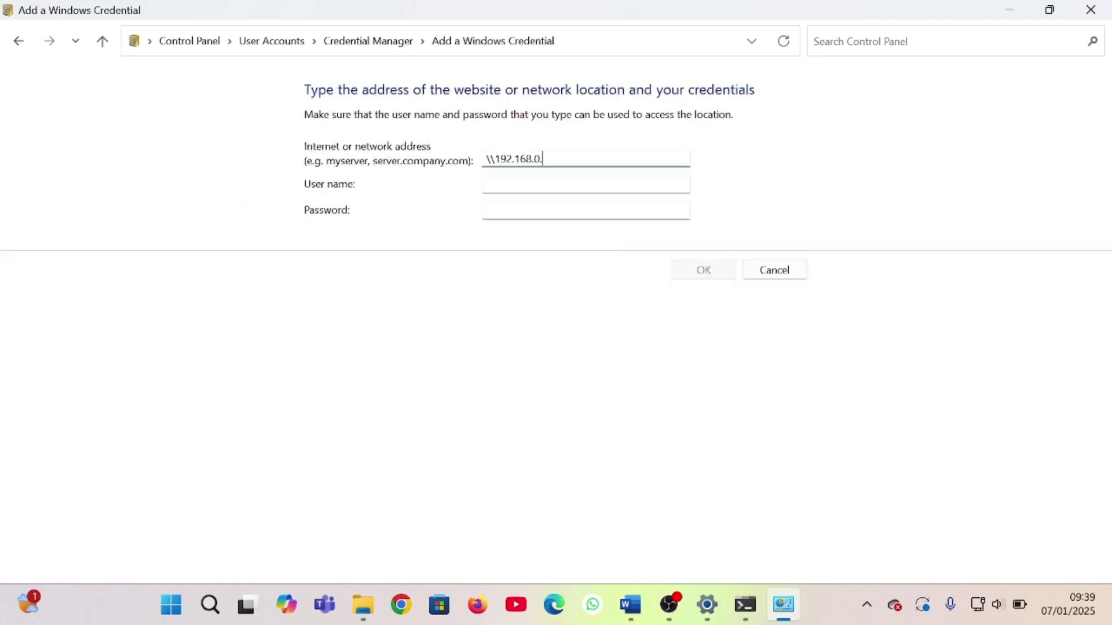
click(488, 185)
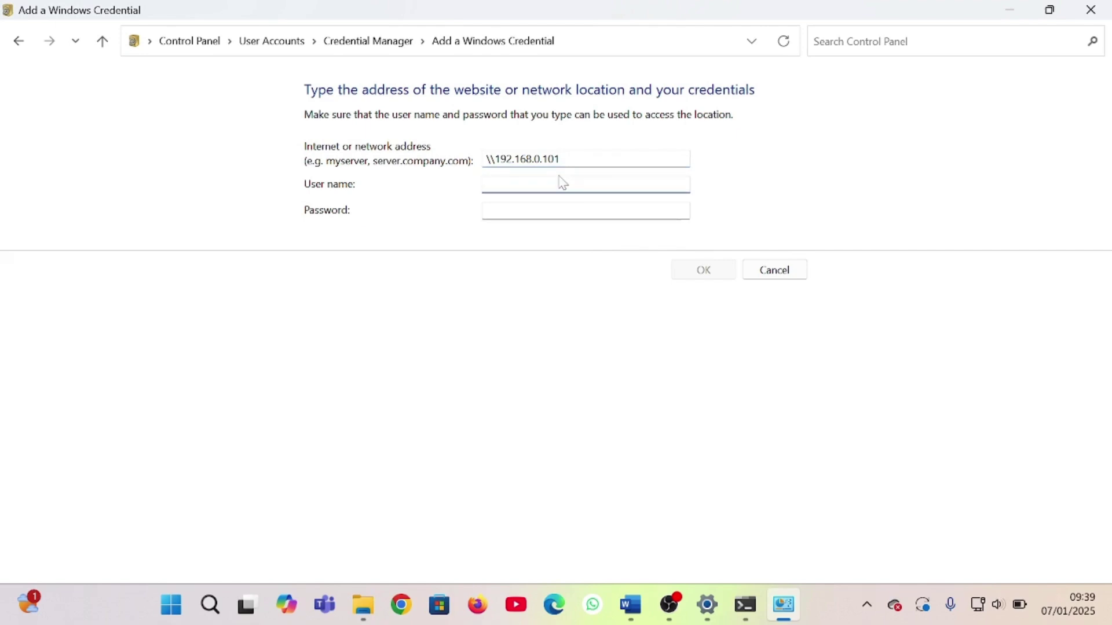
text(nisva)
click(556, 210)
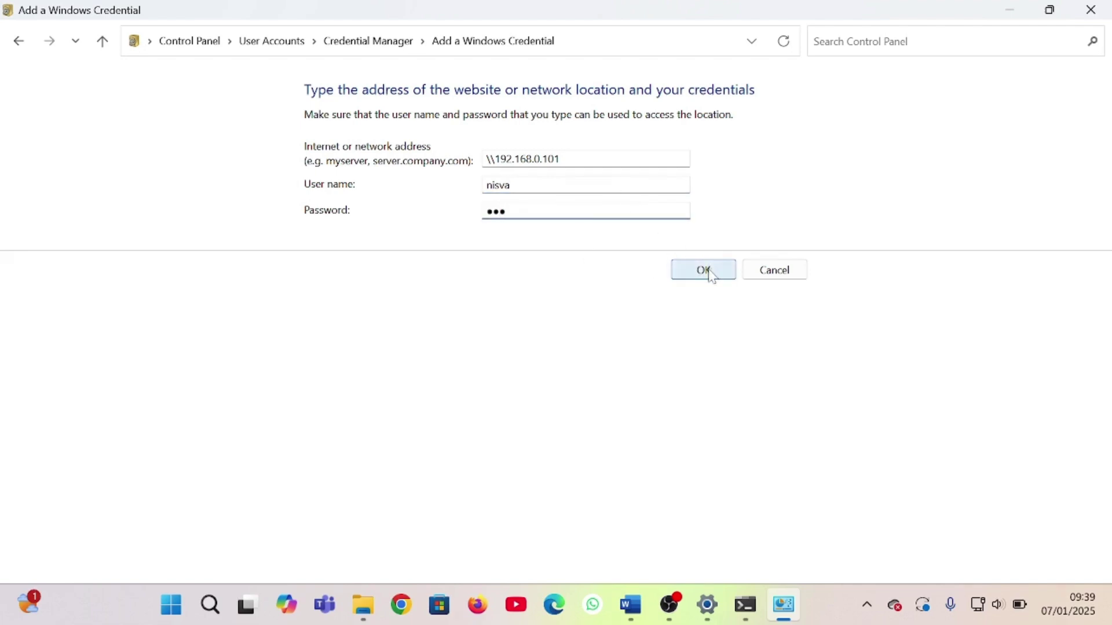
drag(561, 157, 490, 159)
click(560, 158)
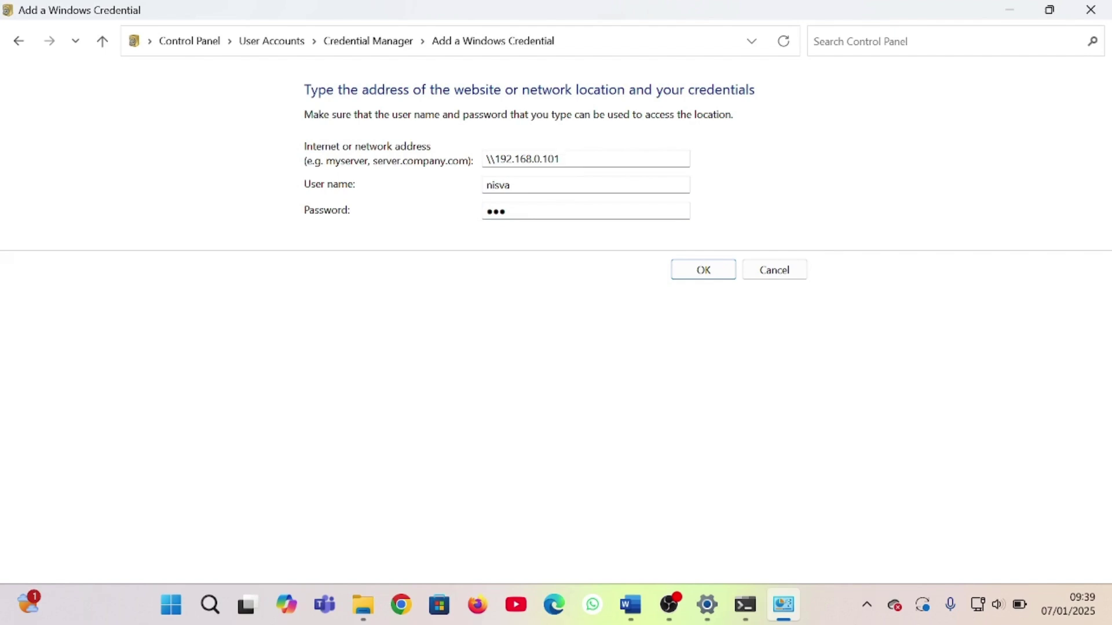
drag(561, 159, 485, 159)
click(717, 276)
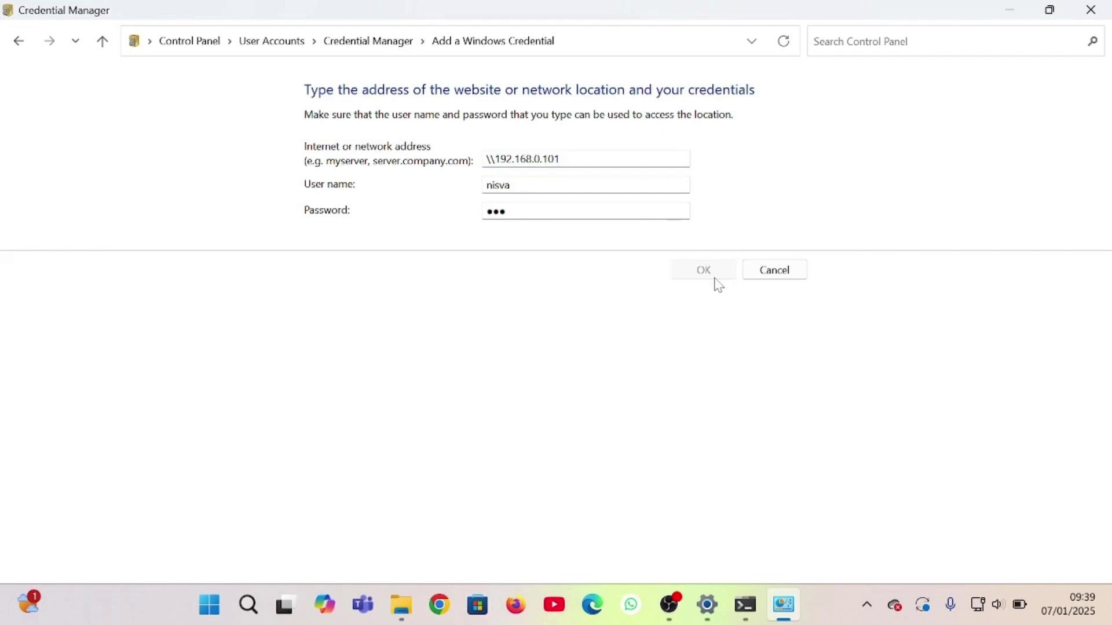
Review the private and all-networks options in Advanced sharing settings
click(189, 41)
click(355, 211)
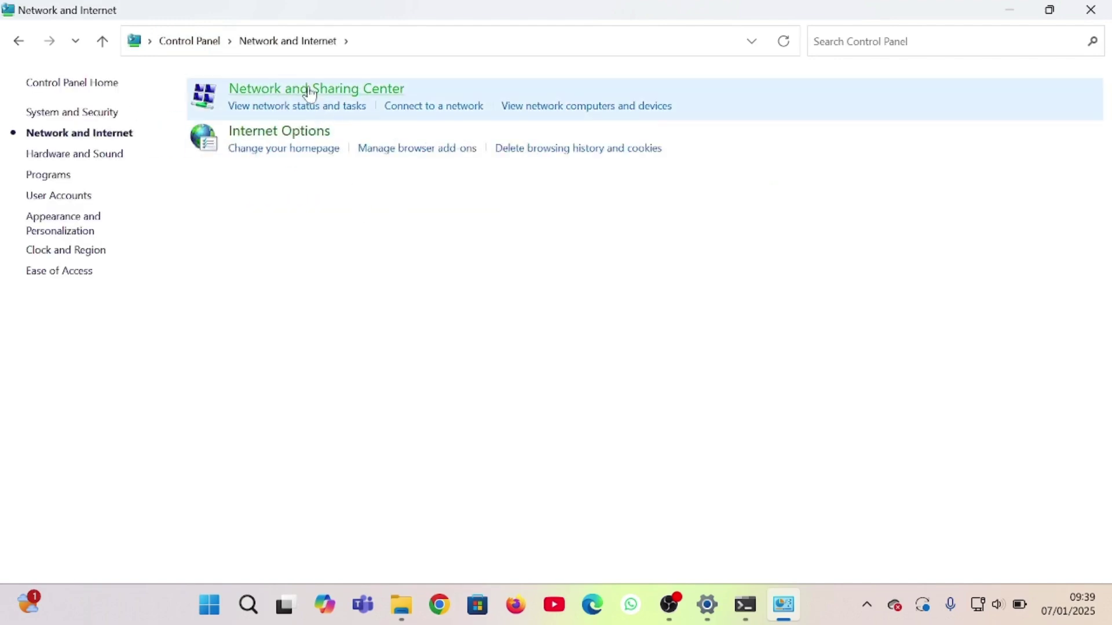
click(311, 95)
click(81, 139)
click(956, 134)
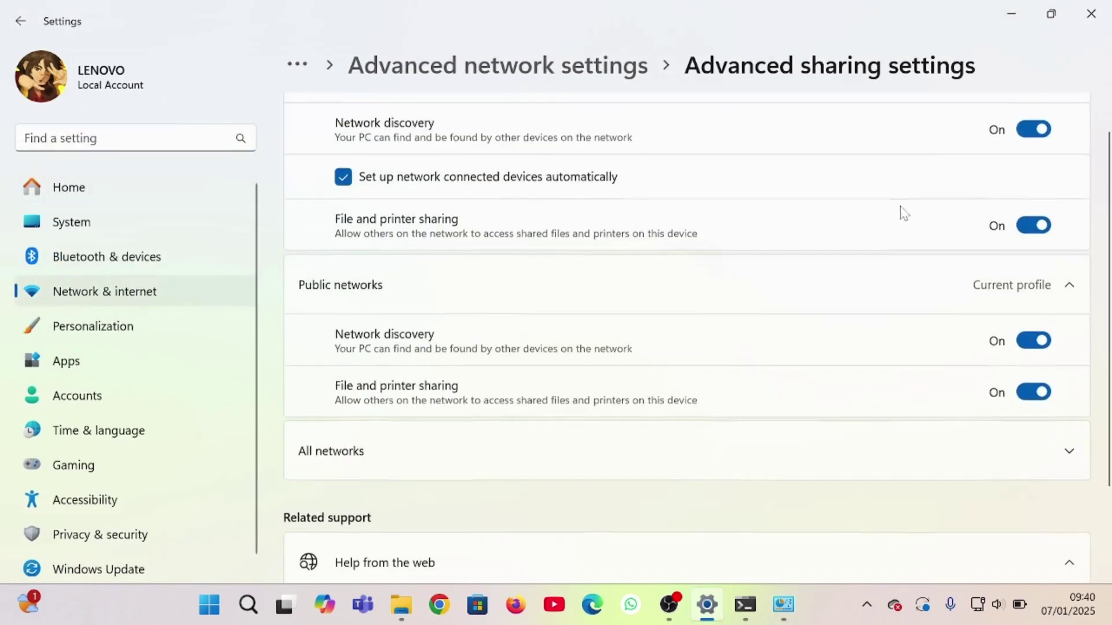
click(848, 451)
scroll(847, 445, down, 5)
click(1011, 13)
Look through the optional Windows Features list and close it
click(192, 42)
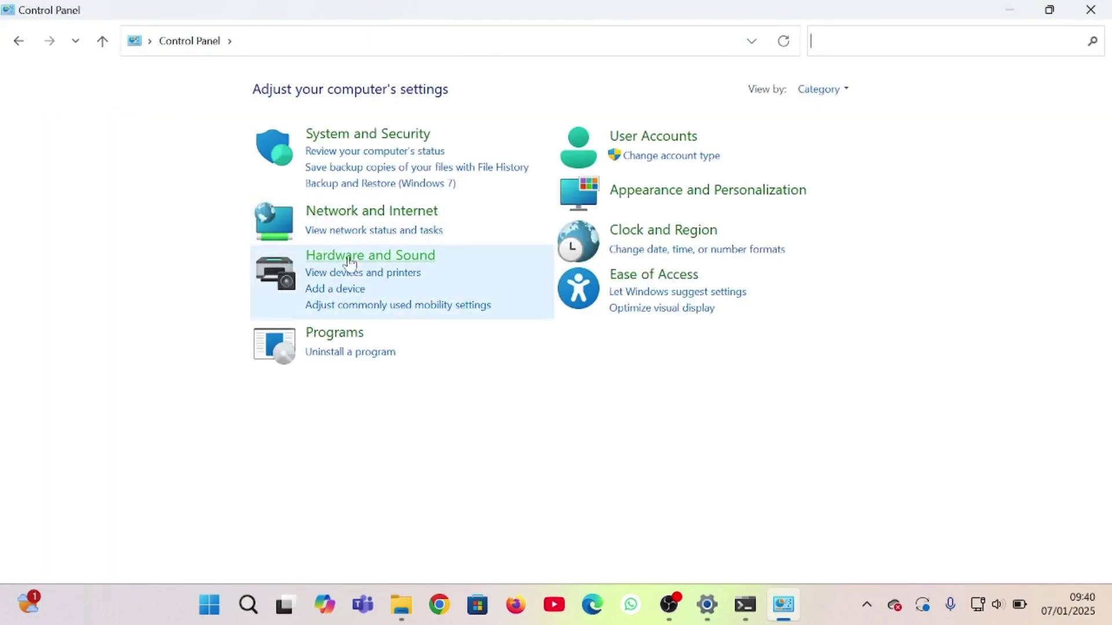
click(334, 333)
click(425, 105)
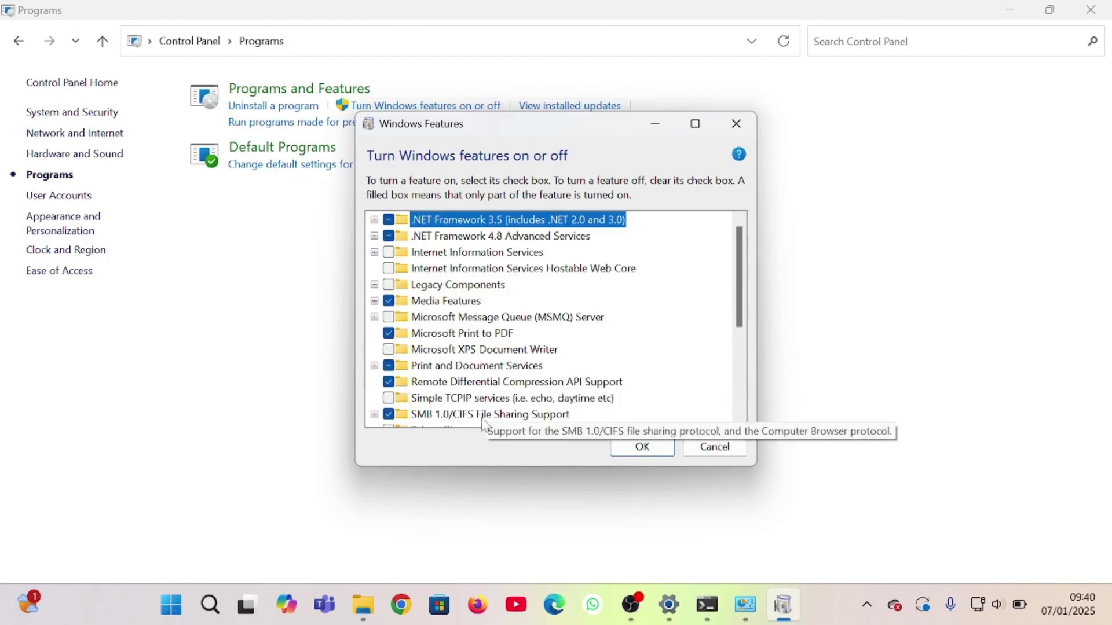
click(641, 448)
Turn off Windows Defender Firewall for both private and public networks
click(189, 41)
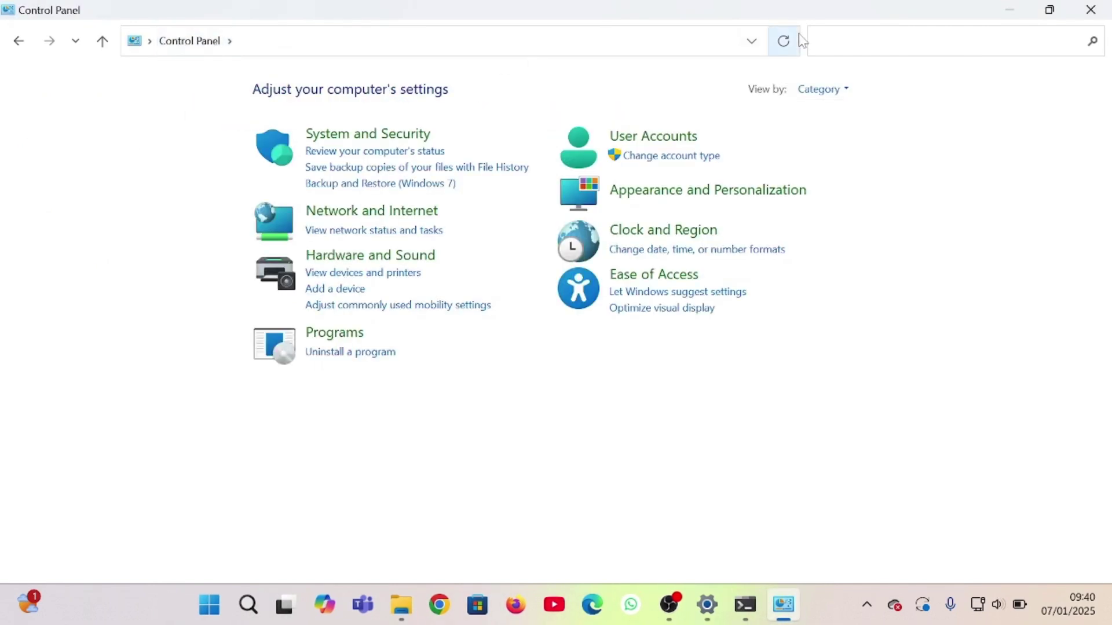
text(fir)
click(181, 92)
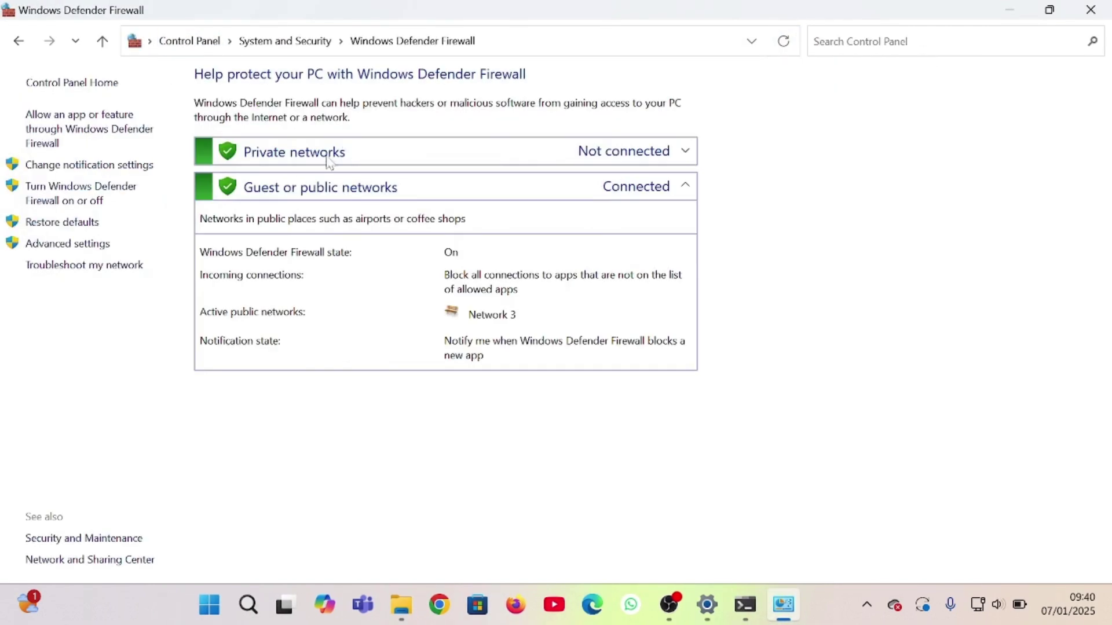
click(81, 193)
click(355, 216)
click(355, 323)
click(702, 565)
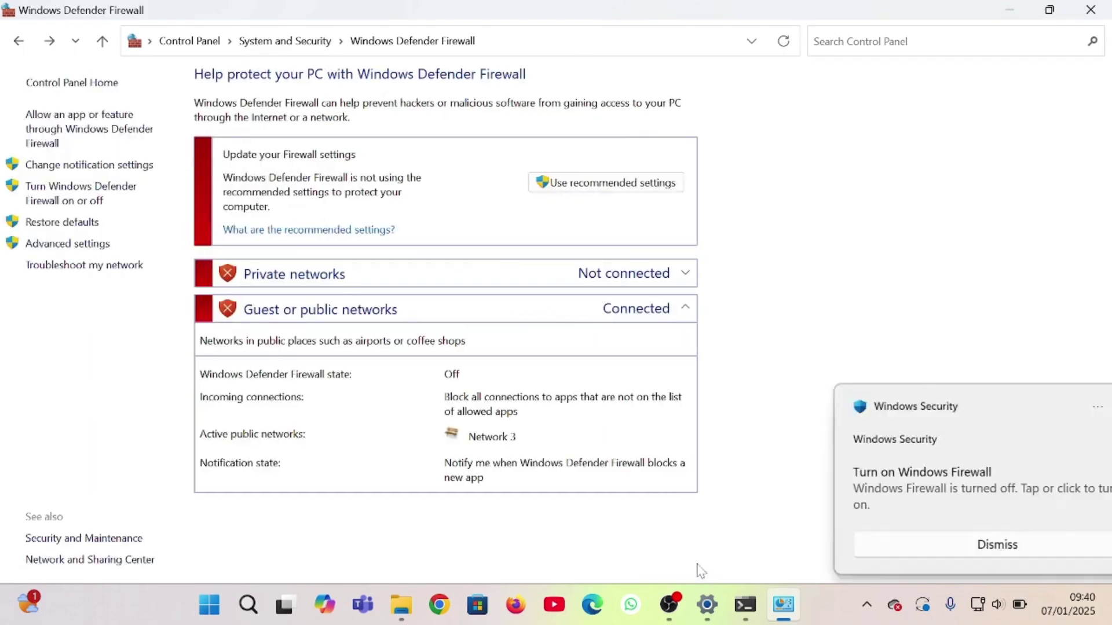
Open Manage Windows Credentials and select the whole location path
click(189, 41)
click(678, 138)
click(431, 150)
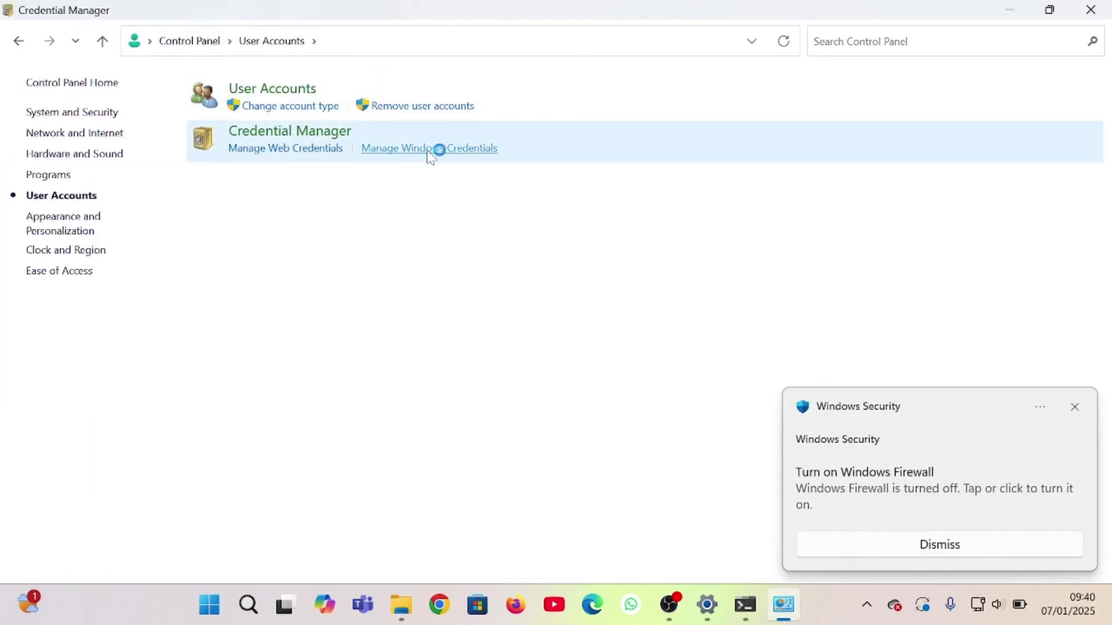
click(444, 52)
drag(363, 41, 139, 41)
Browse to \\192.168.0.101 and connect the shared EPSON L360 Series printer
text(\192.168.0.101)
key(Return)
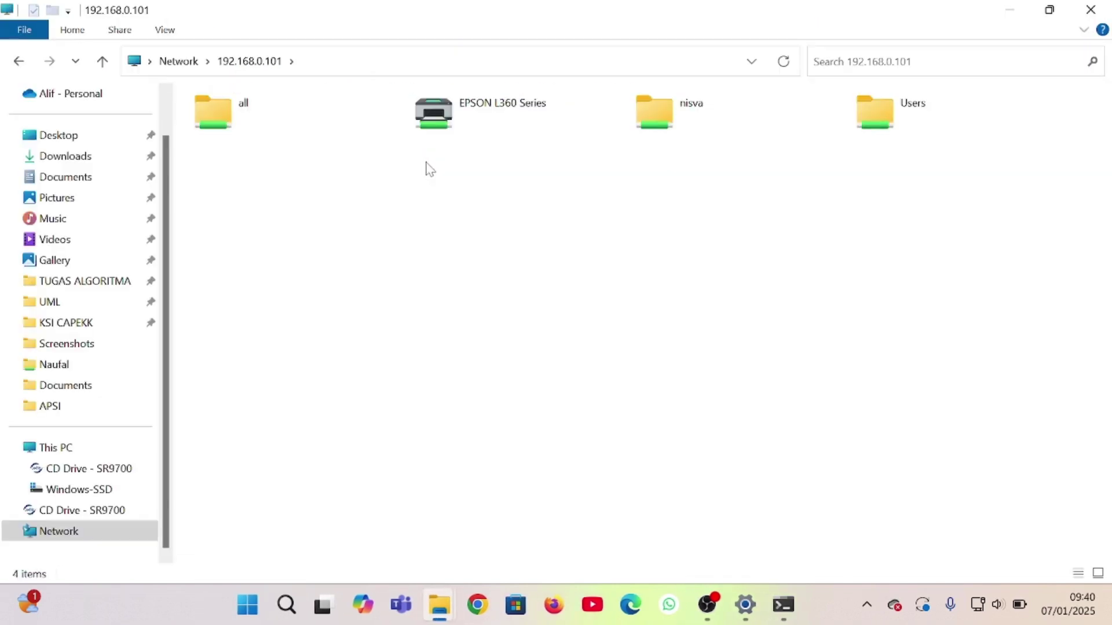
click(485, 124)
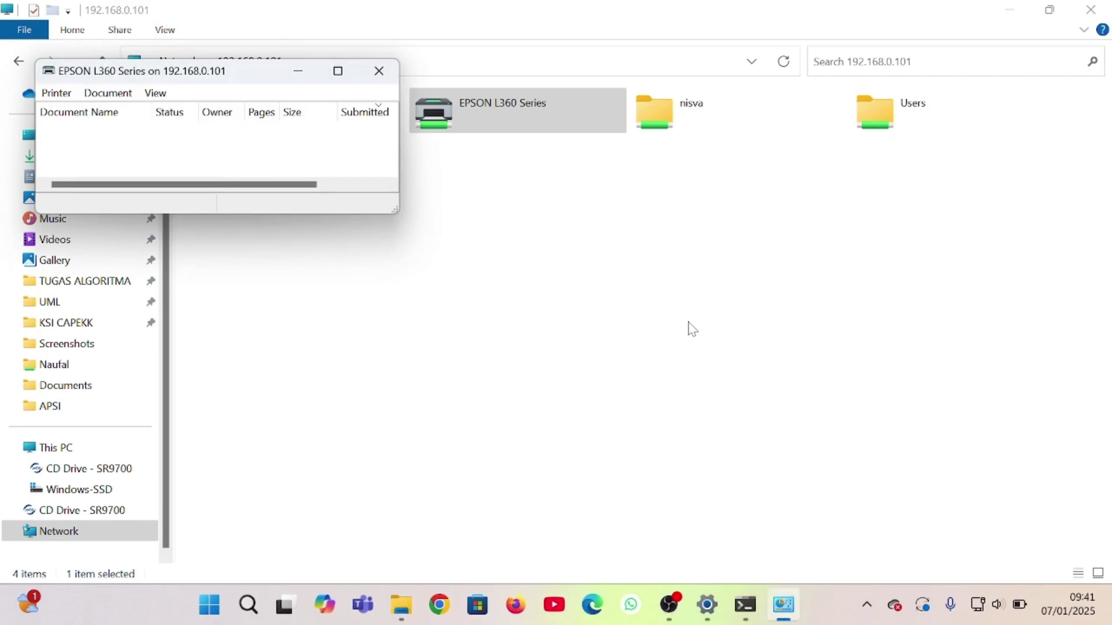
click(379, 70)
Create a New folder inside the all share, then return to the share list
double_click(323, 114)
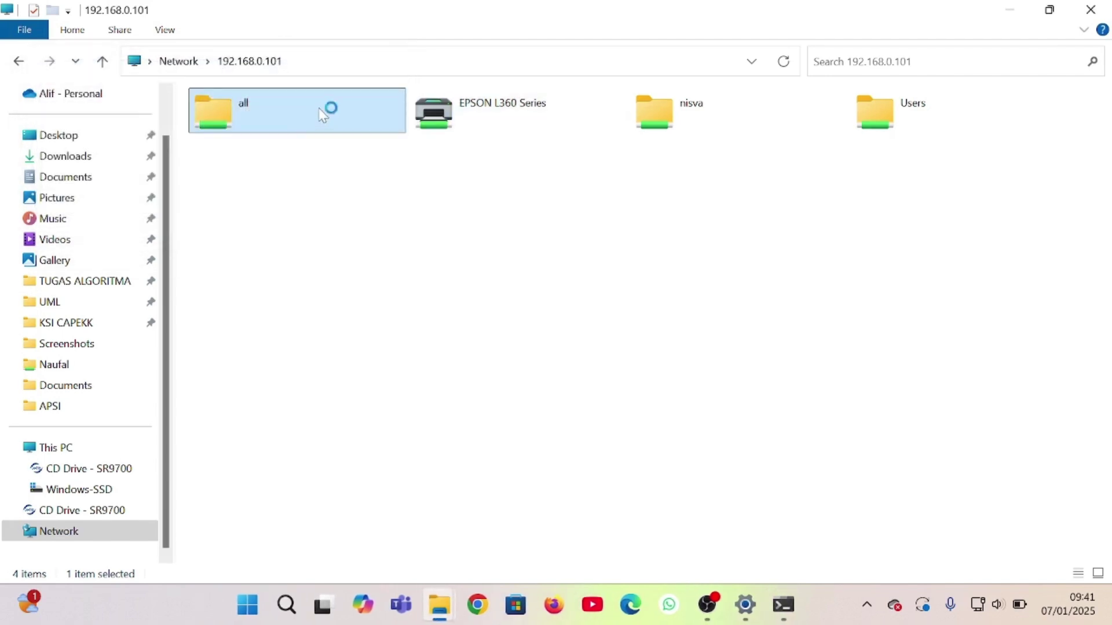
right_click(255, 148)
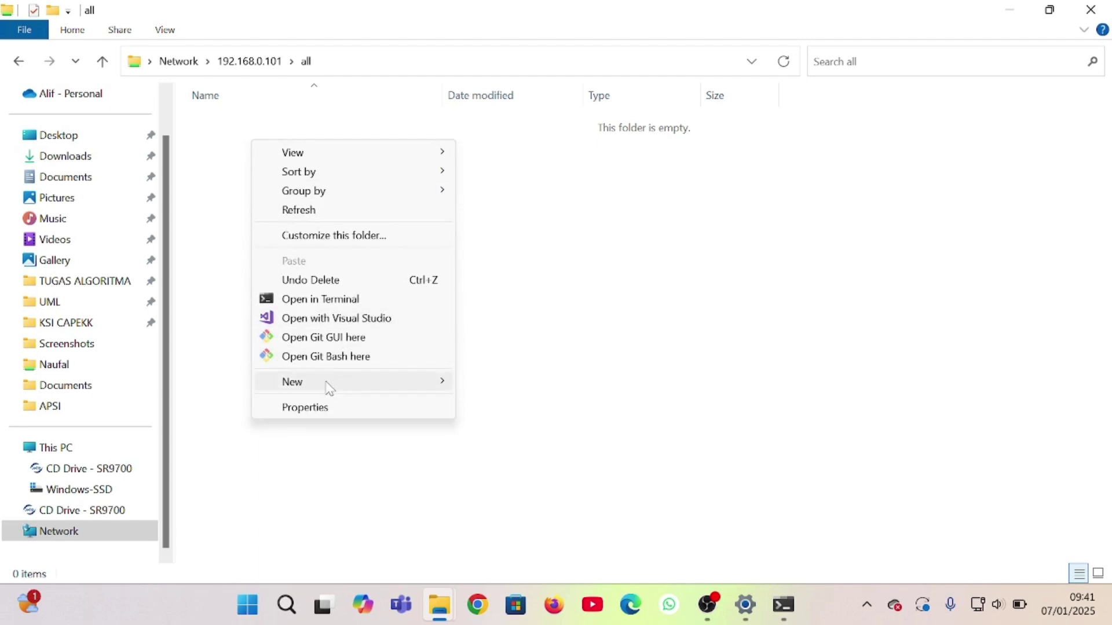
mouse_move(325, 382)
click(514, 384)
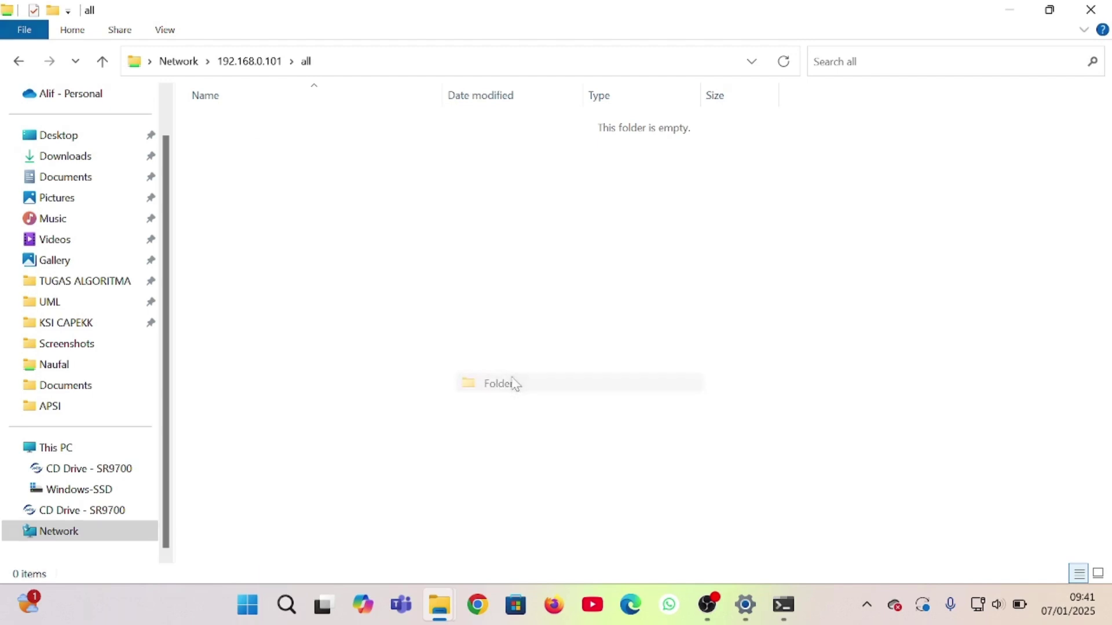
key(Return)
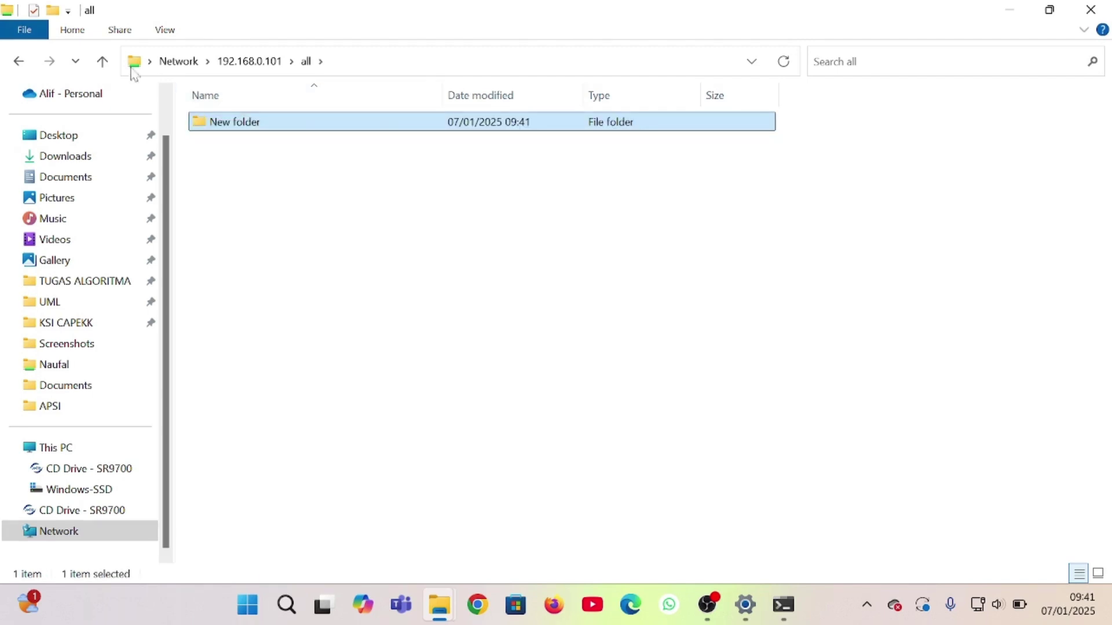
click(17, 62)
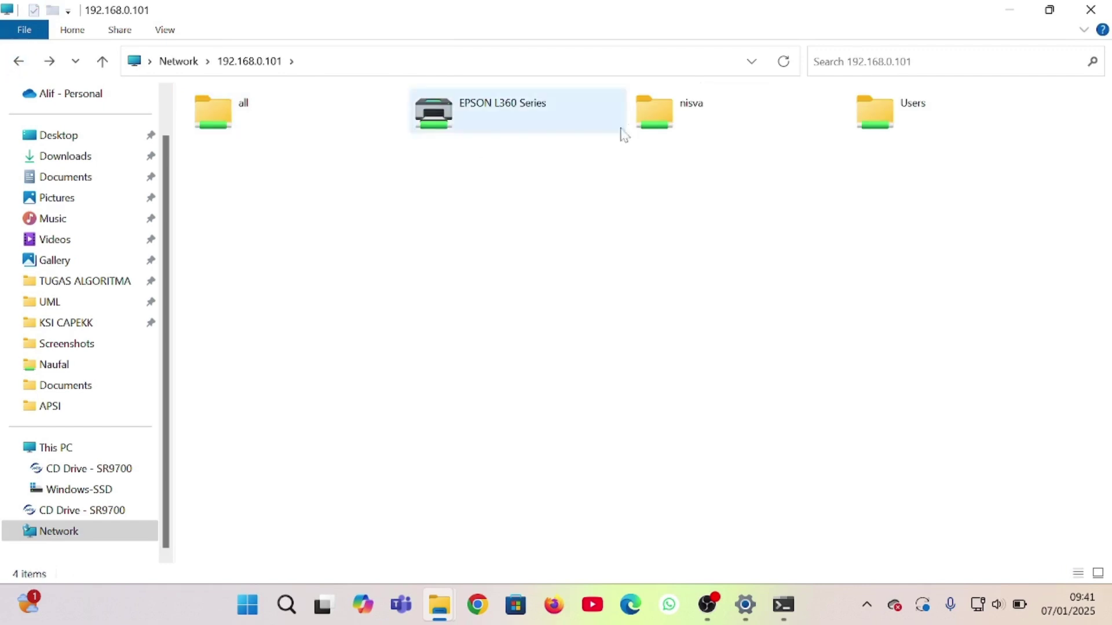
Create TEs.docx in the user's share on 192.168.0.101 and open it in Word
click(655, 120)
double_click(654, 122)
right_click(255, 144)
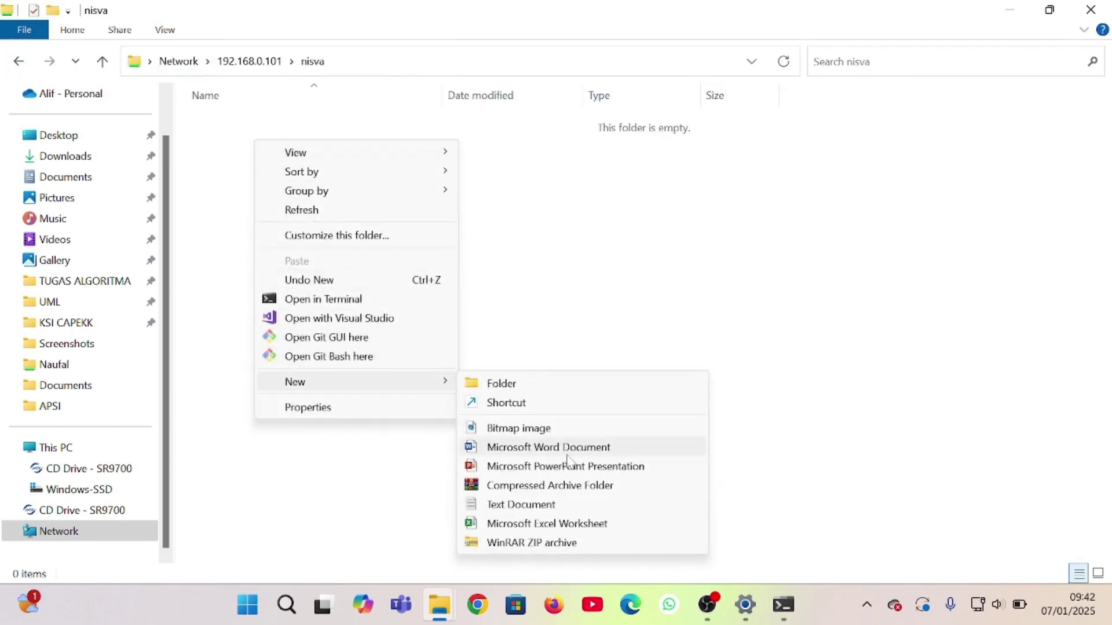
click(566, 449)
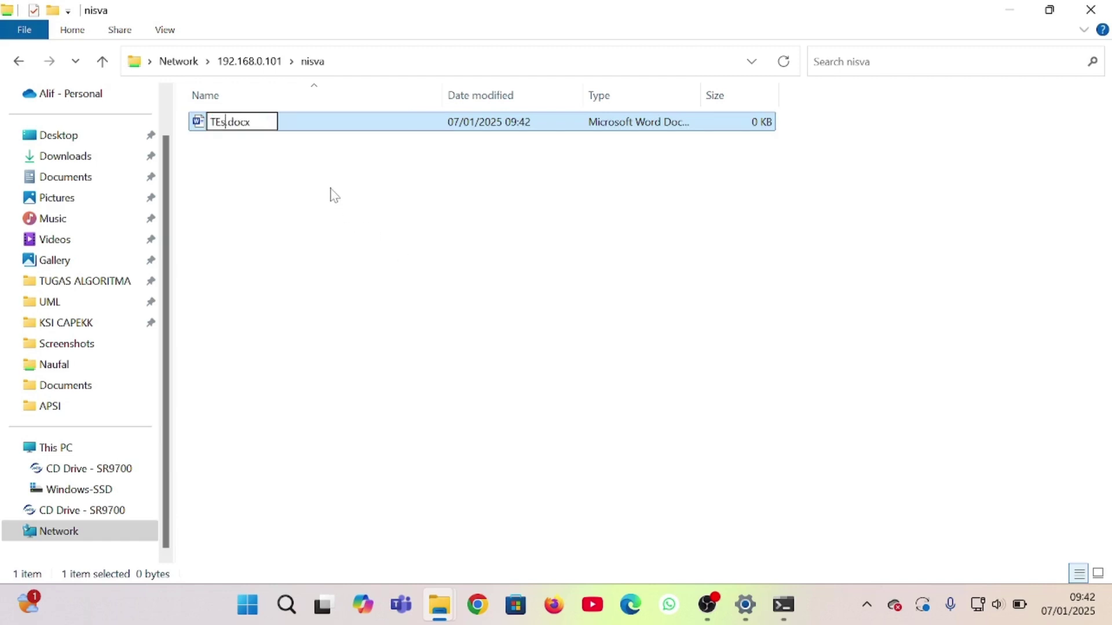
double_click(305, 128)
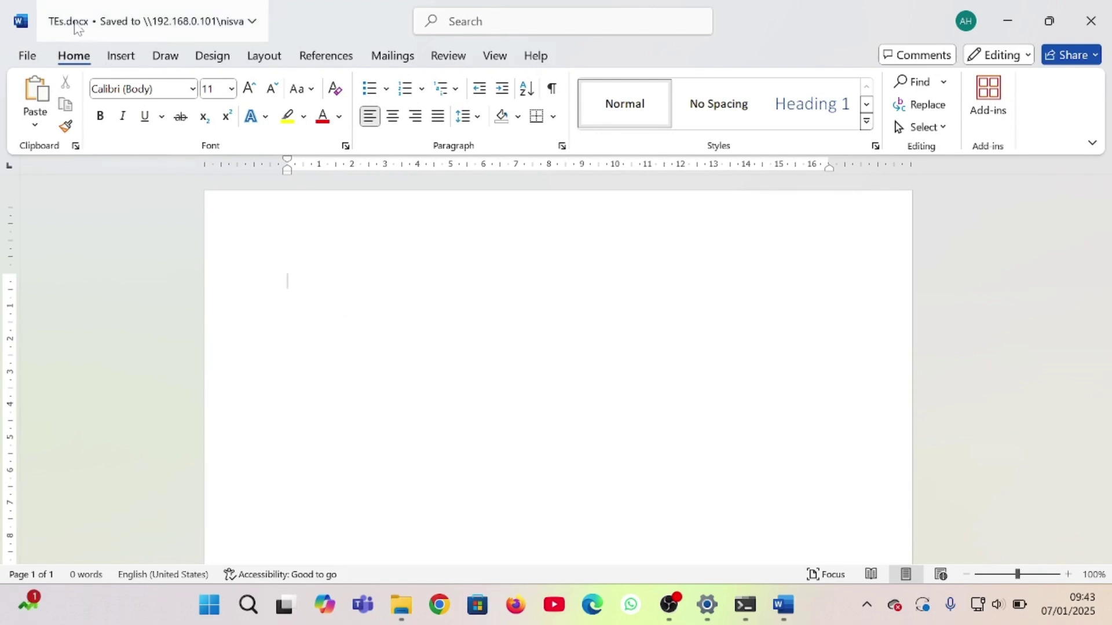
Type the KELOMPOK 5 title at 26 pt with a text effect and print on EPSON L360
text(KELOMPOK IMA NISVA)
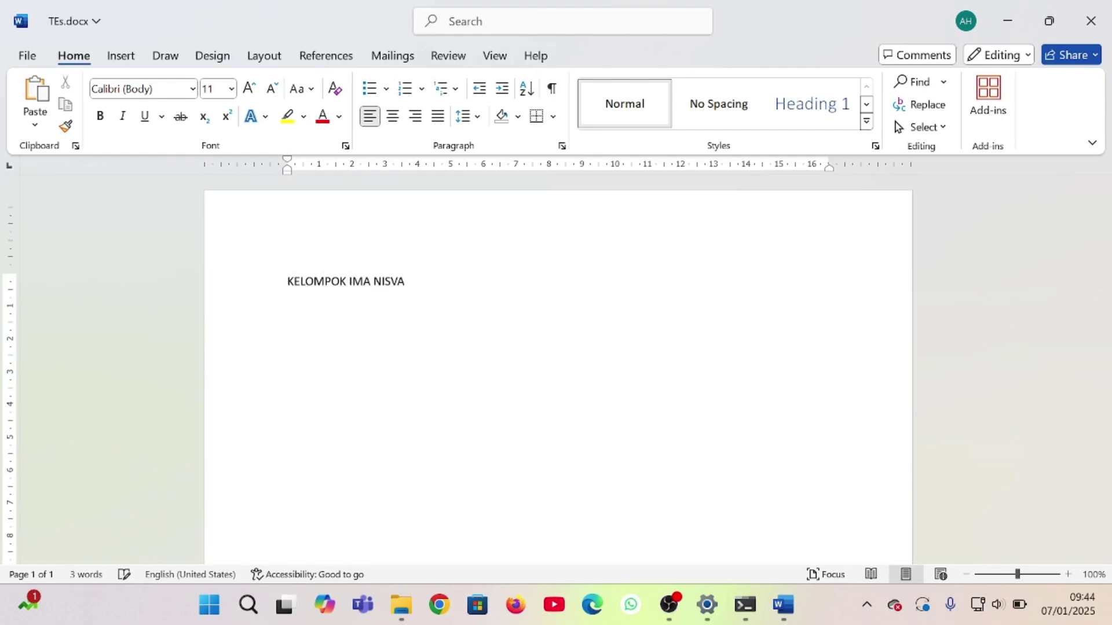
key(ctrl+a)
click(231, 88)
click(216, 345)
click(266, 116)
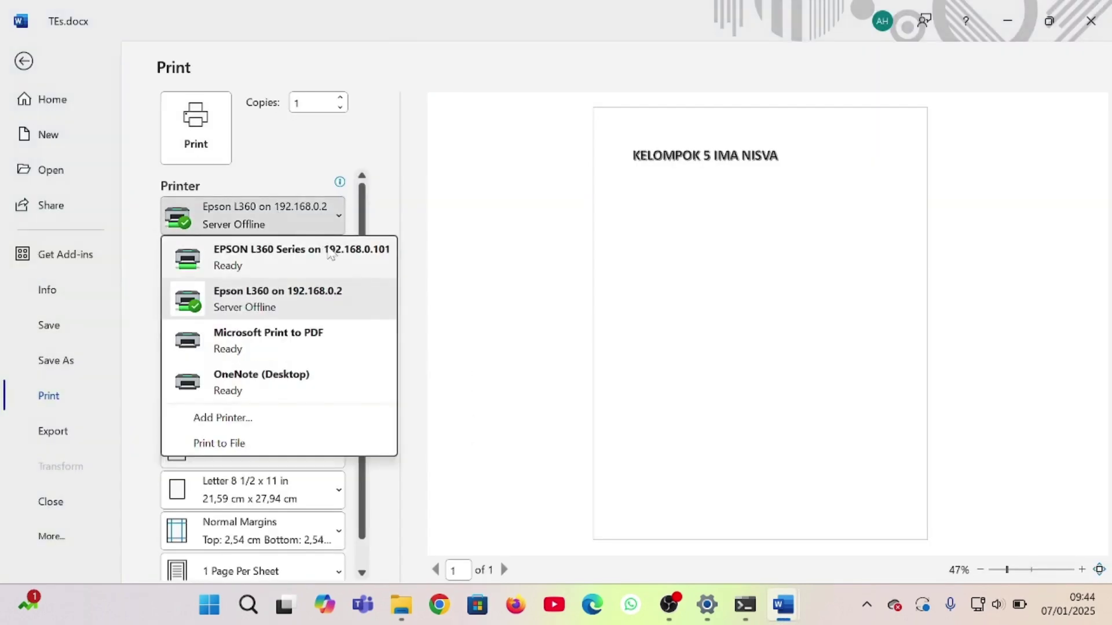
click(249, 255)
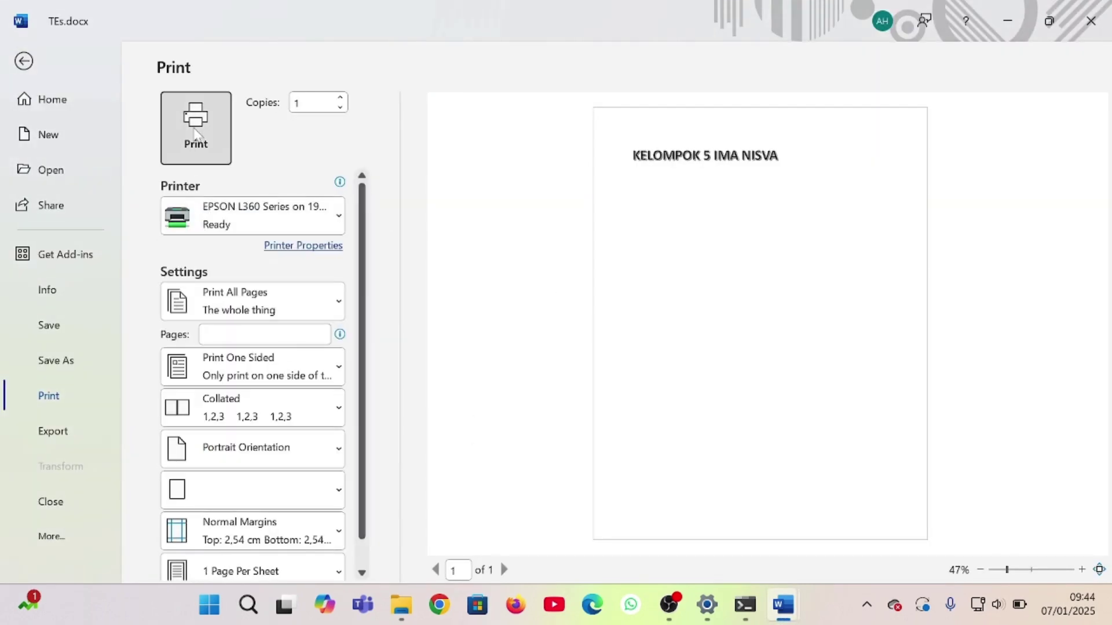
click(194, 124)
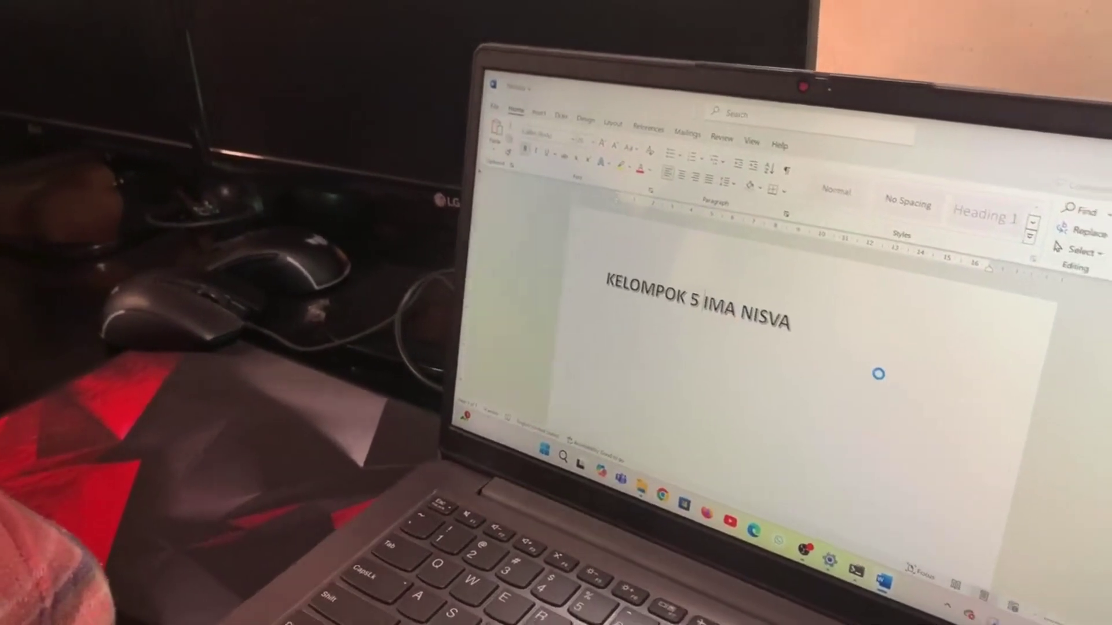